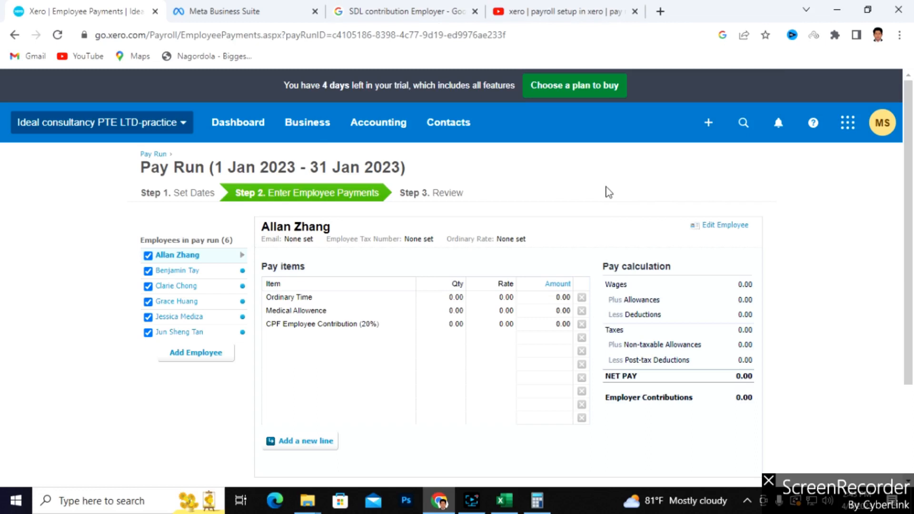
Step: Switch to the Payrun workbook in Excel and review the employees and basic salaries in the January and February wages tables
{"action": "scroll", "coordinate": [555, 356], "scroll_direction": "down", "scroll_amount": 2}
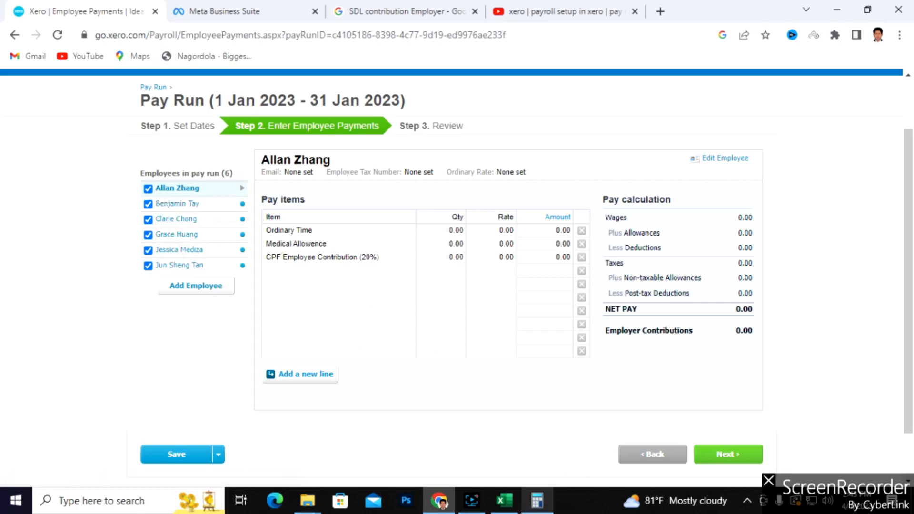
{"action": "left_click", "coordinate": [504, 500]}
{"action": "left_click", "coordinate": [447, 299]}
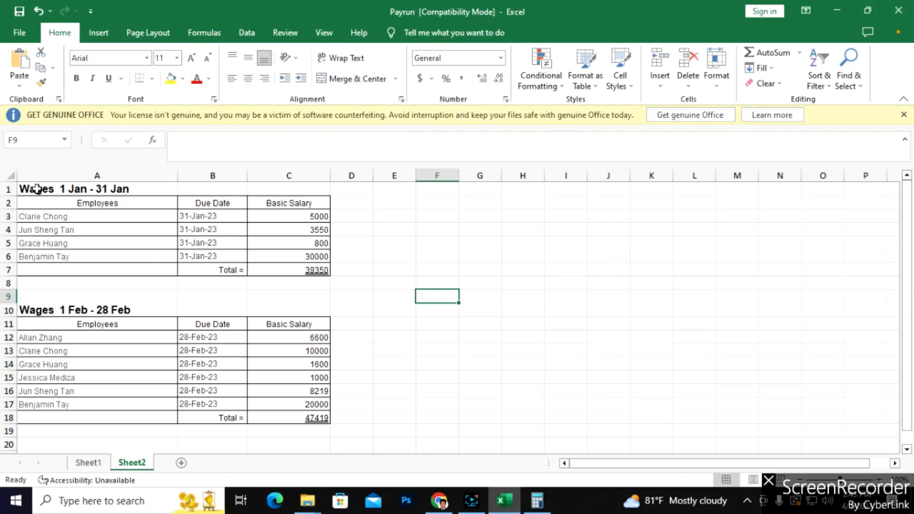
{"action": "left_click", "coordinate": [82, 192]}
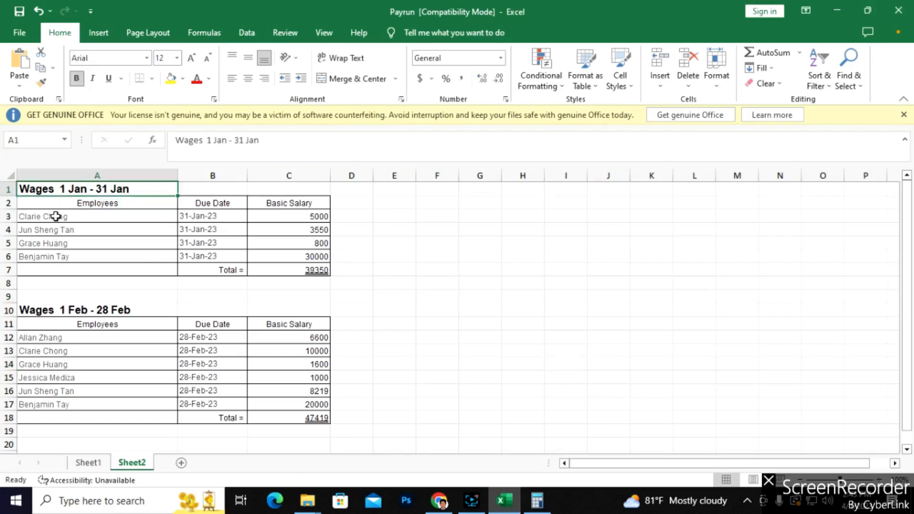
{"action": "left_click_drag", "start_coordinate": [56, 216], "coordinate": [53, 255]}
{"action": "left_click_drag", "start_coordinate": [47, 338], "coordinate": [44, 405]}
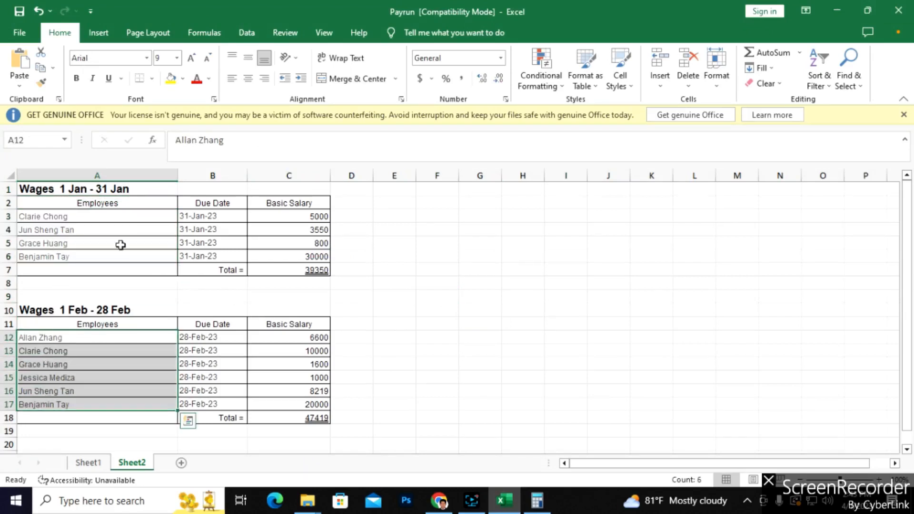
{"action": "left_click", "coordinate": [93, 220]}
{"action": "left_click", "coordinate": [291, 217]}
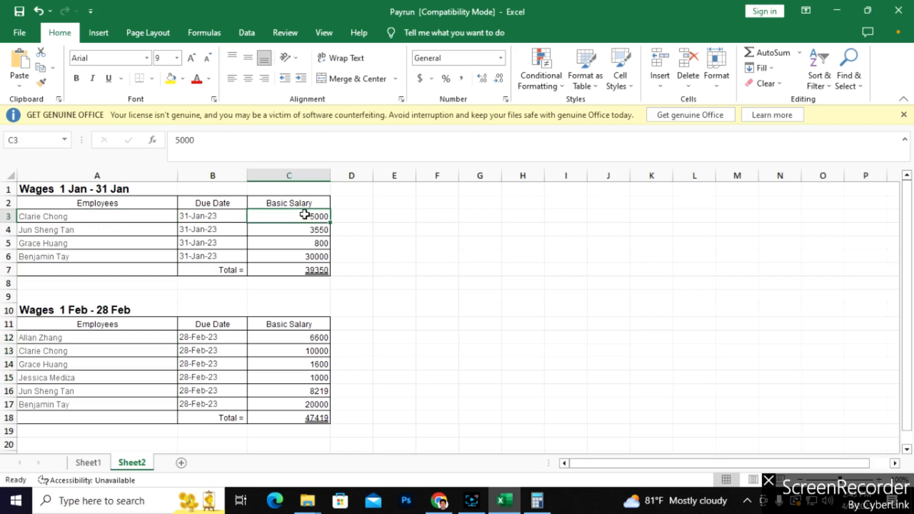
{"action": "left_click_drag", "start_coordinate": [305, 215], "coordinate": [302, 257]}
{"action": "left_click", "coordinate": [411, 253]}
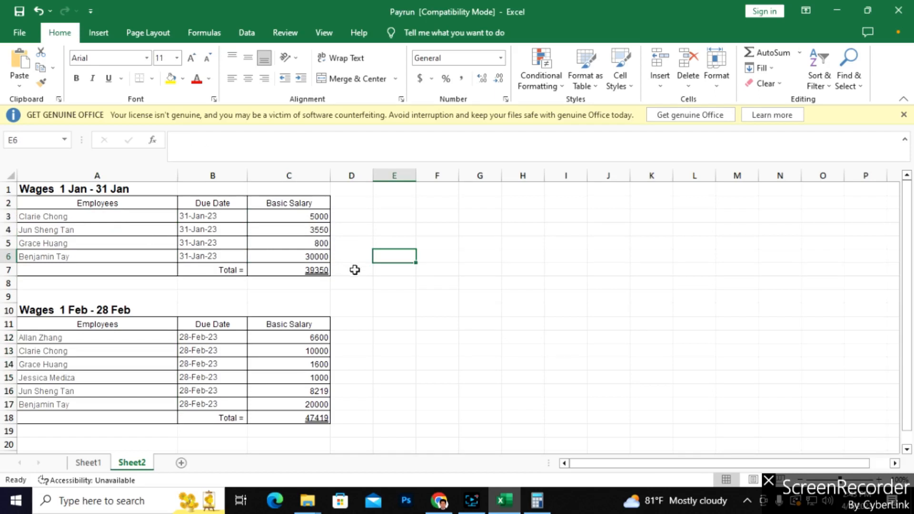
{"action": "left_click", "coordinate": [70, 220]}
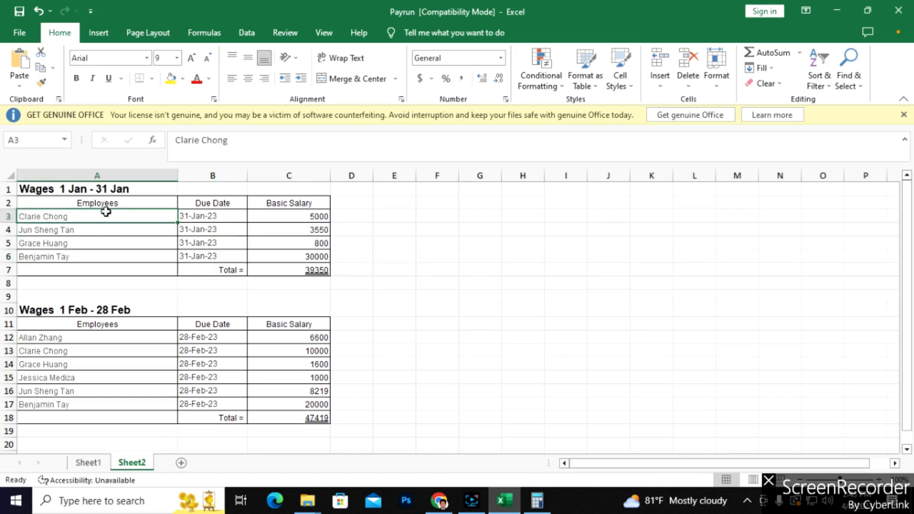
Step: Back in the Xero pay run, exclude the first and fifth listed employees, who are missing from the workbook's January wages table
{"action": "left_click", "coordinate": [443, 500]}
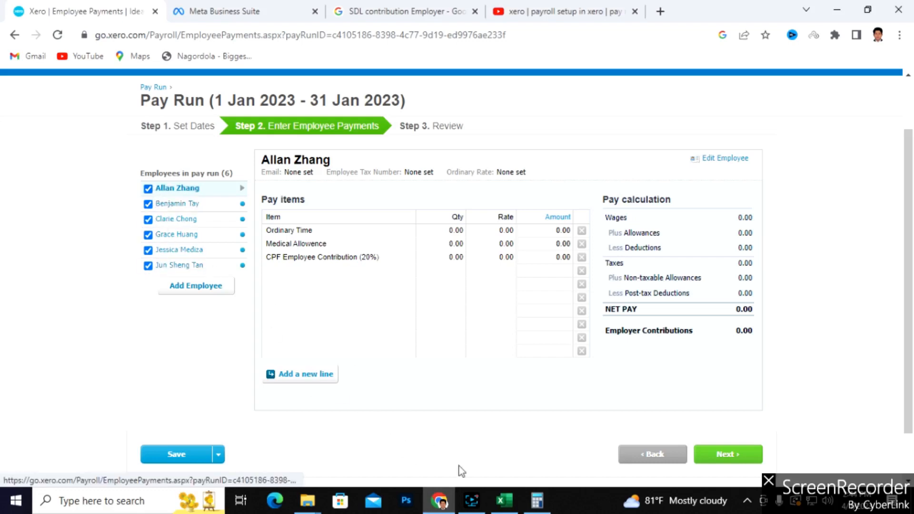
{"action": "left_click", "coordinate": [504, 500]}
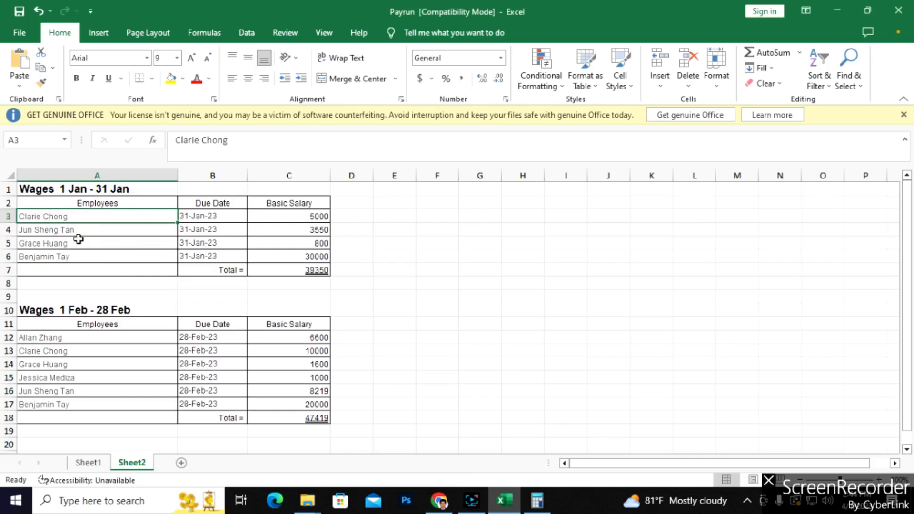
{"action": "left_click", "coordinate": [439, 500]}
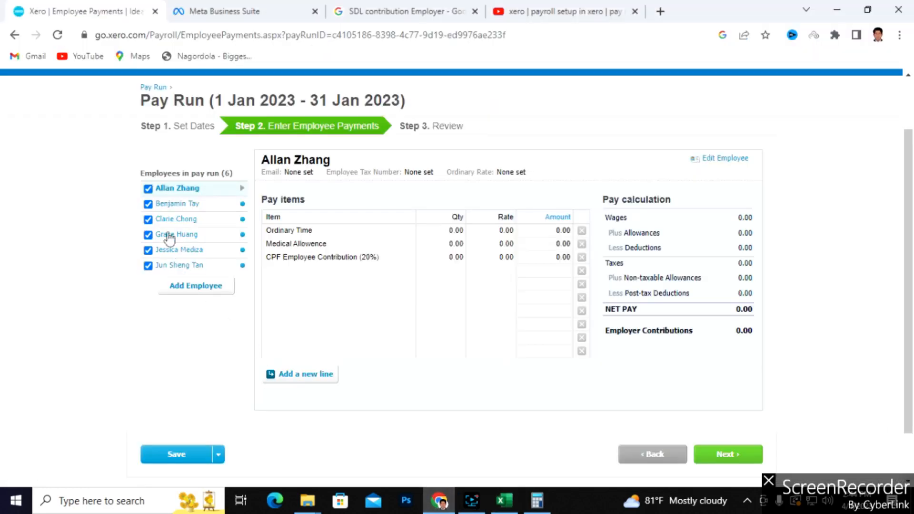
{"action": "left_click", "coordinate": [148, 189]}
{"action": "left_click", "coordinate": [148, 251]}
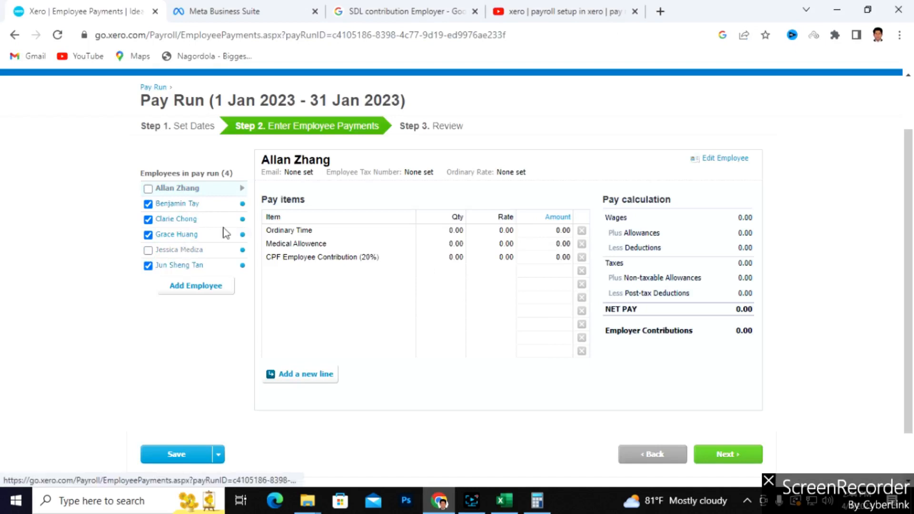
Step: Open the third listed employee's payments, check their January basic salary in the Excel workbook, and return to Xero
{"action": "left_click", "coordinate": [176, 219]}
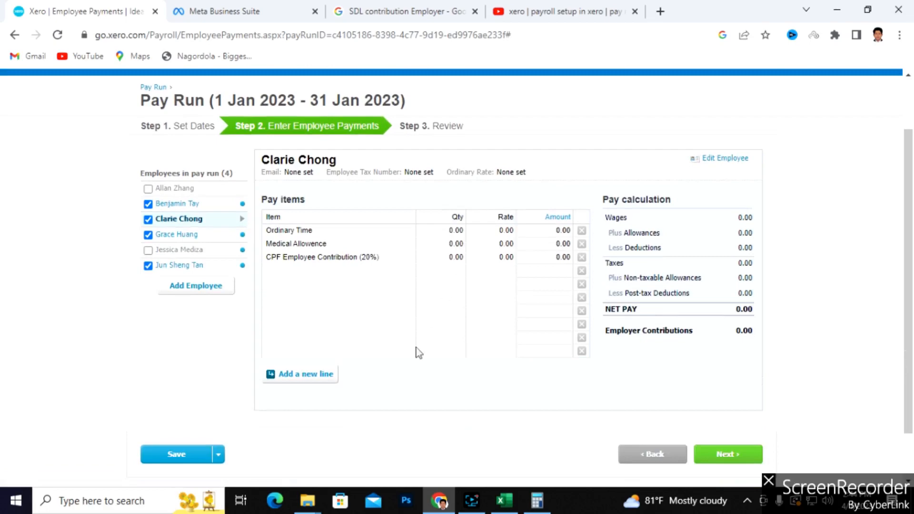
{"action": "left_click", "coordinate": [504, 501]}
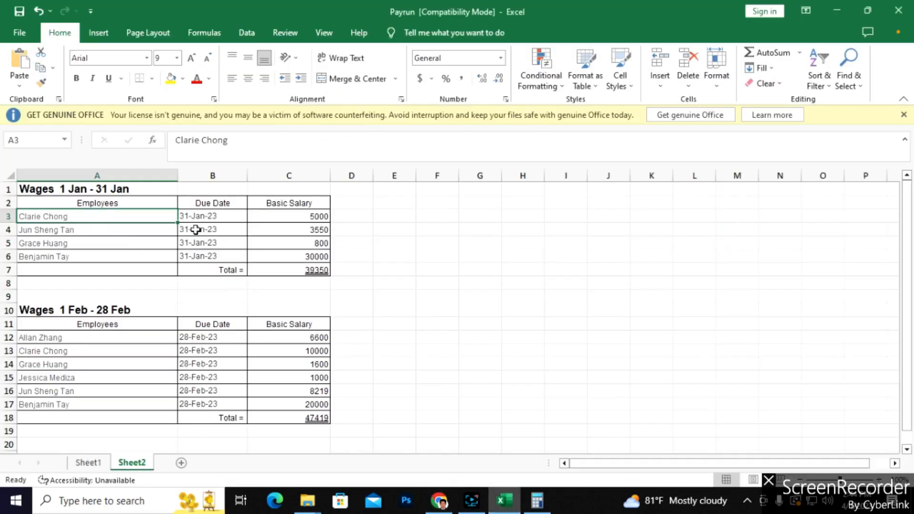
{"action": "left_click", "coordinate": [320, 215]}
{"action": "left_click", "coordinate": [439, 500]}
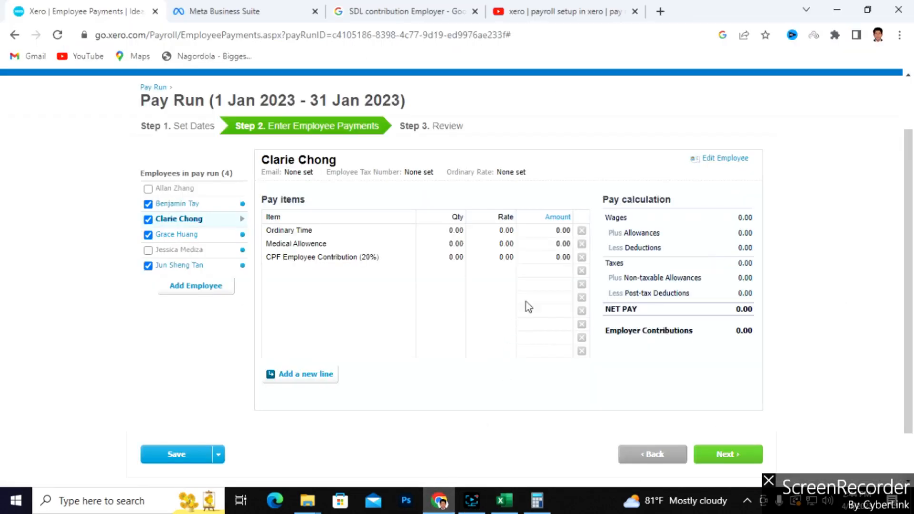
Step: Set the employee's Ordinary Time pay item to a quantity of 1 and a rate of 5,000
{"action": "left_click", "coordinate": [453, 231]}
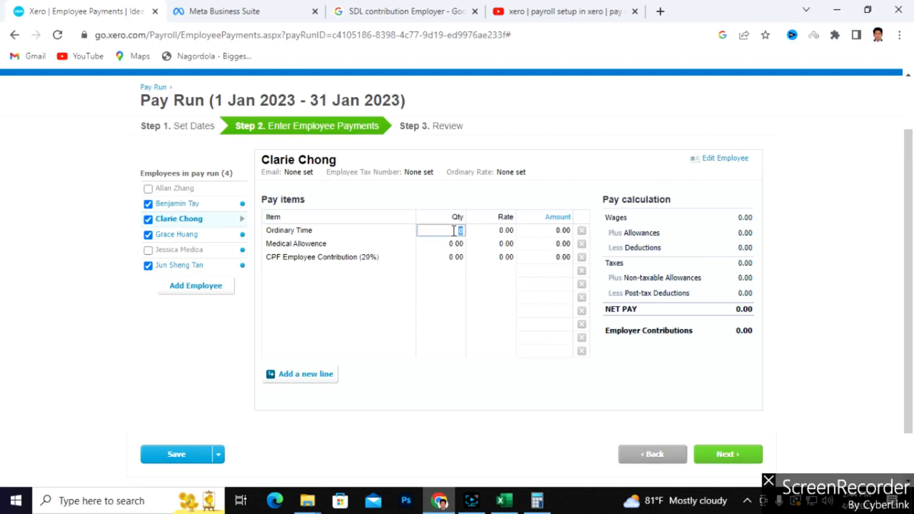
{"action": "type", "text": "1"}
{"action": "left_click", "coordinate": [496, 230]}
{"action": "type", "text": "5,00"}
{"action": "type", "text": "0"}
{"action": "left_click", "coordinate": [512, 299]}
Step: Set the rate of the Medical Allowence pay item to 250
{"action": "left_click", "coordinate": [334, 244]}
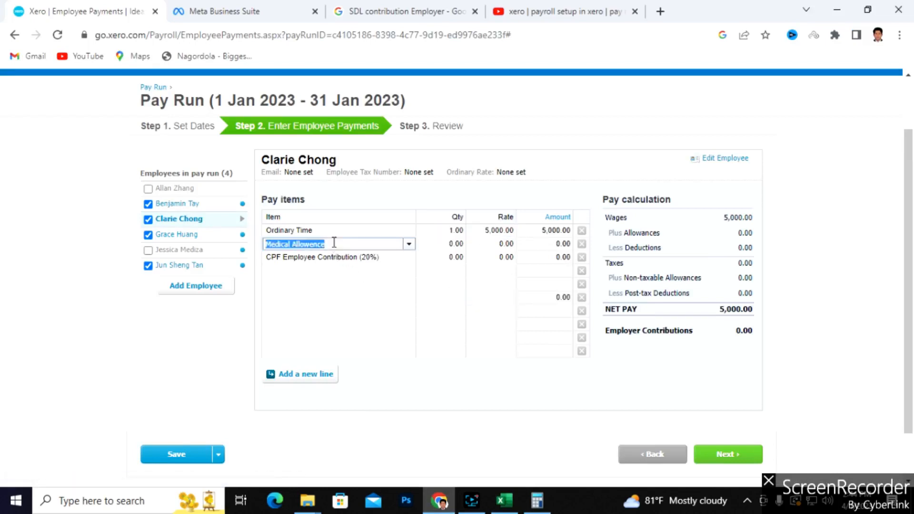
{"action": "left_click", "coordinate": [444, 244]}
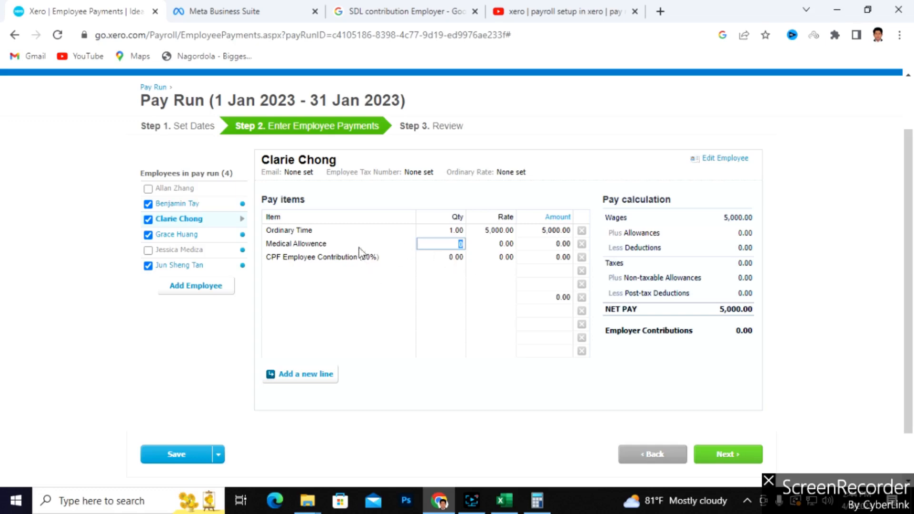
{"action": "left_click", "coordinate": [377, 230]}
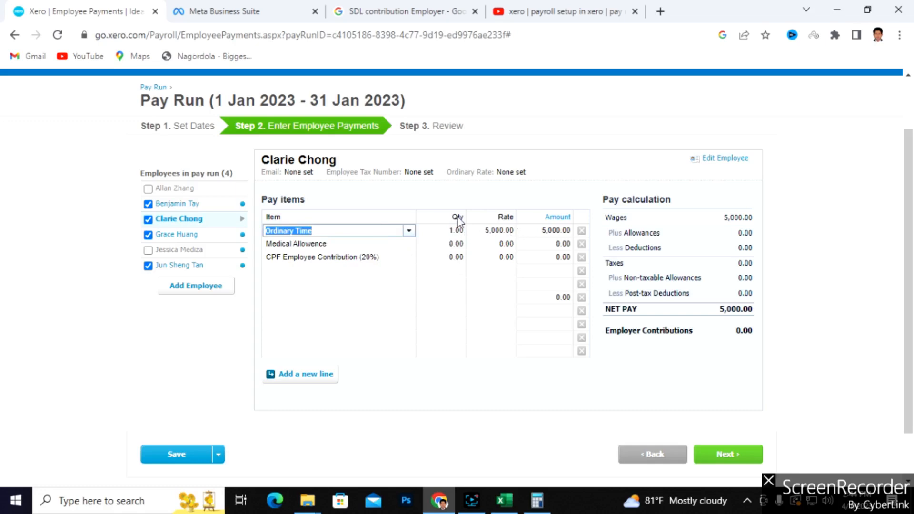
{"action": "left_click", "coordinate": [458, 232]}
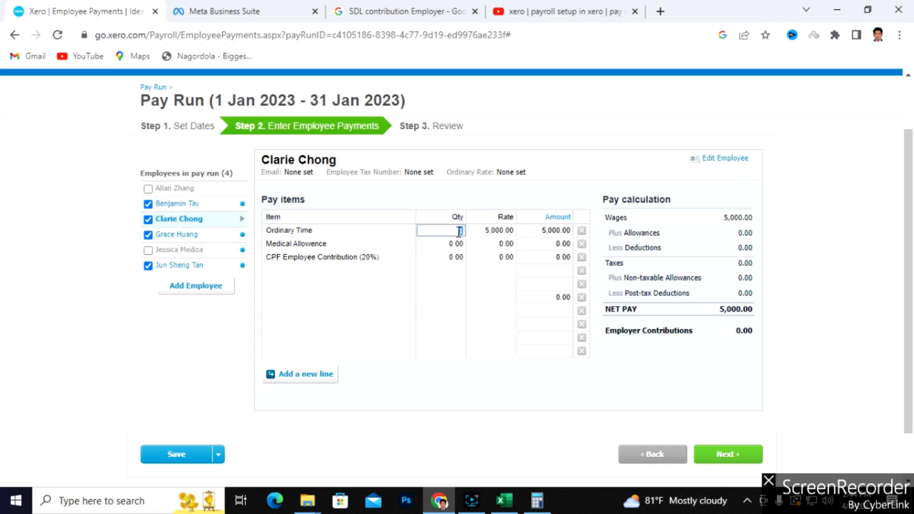
{"action": "left_click", "coordinate": [492, 244]}
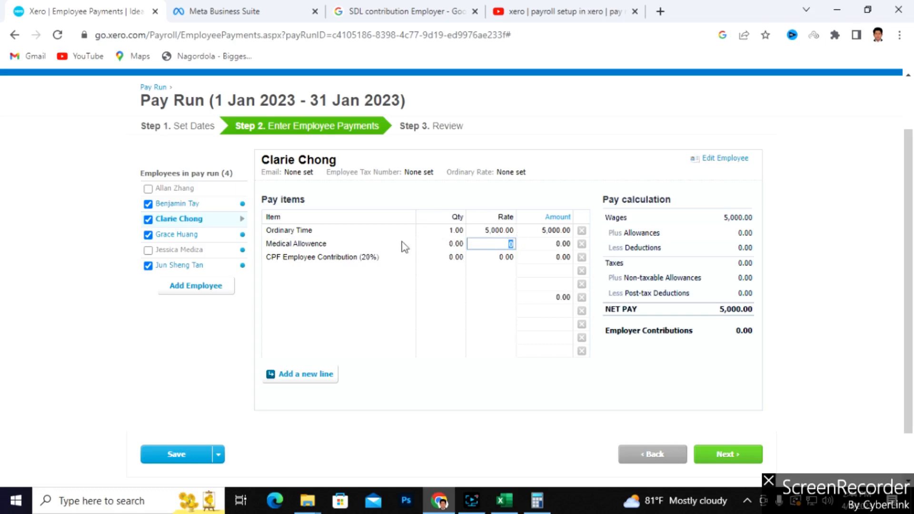
{"action": "left_click", "coordinate": [427, 243]}
{"action": "left_click", "coordinate": [492, 243]}
{"action": "type", "text": "250"}
{"action": "left_click", "coordinate": [545, 285]}
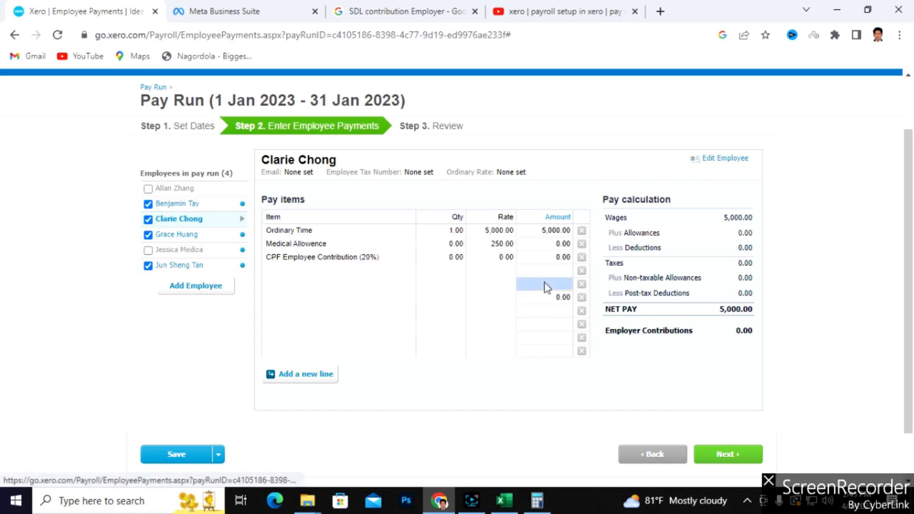
Step: Keep CPF Employee Contribution (20%) as the third pay item and set its rate to 1,000
{"action": "left_click", "coordinate": [370, 259]}
{"action": "left_click", "coordinate": [409, 258]}
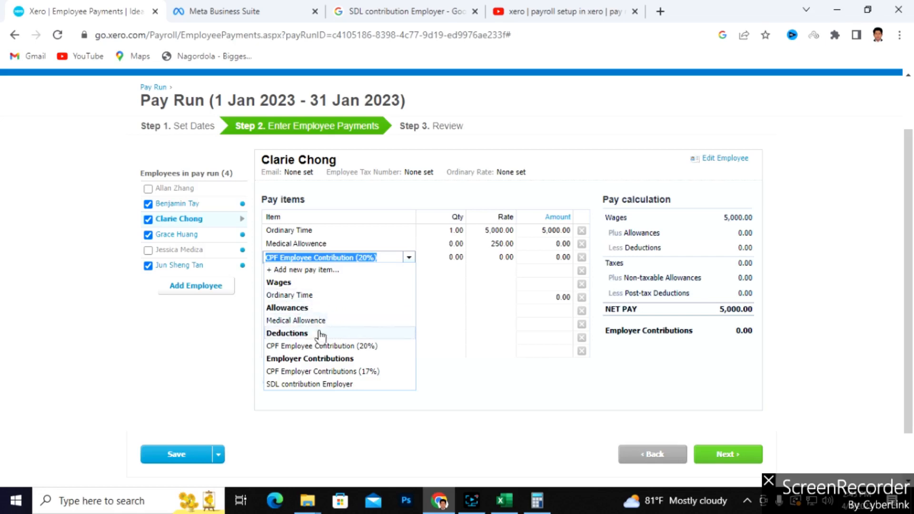
{"action": "left_click", "coordinate": [353, 345]}
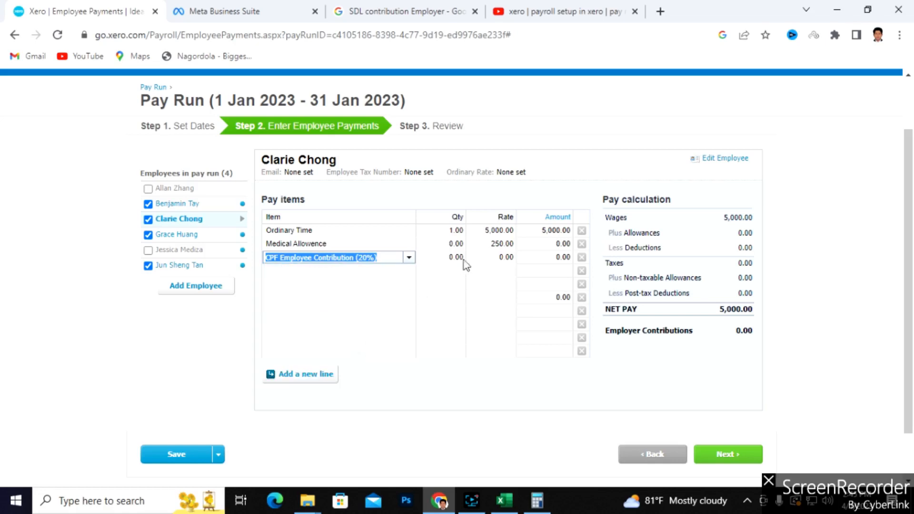
{"action": "left_click", "coordinate": [502, 258]}
{"action": "type", "text": "1000"}
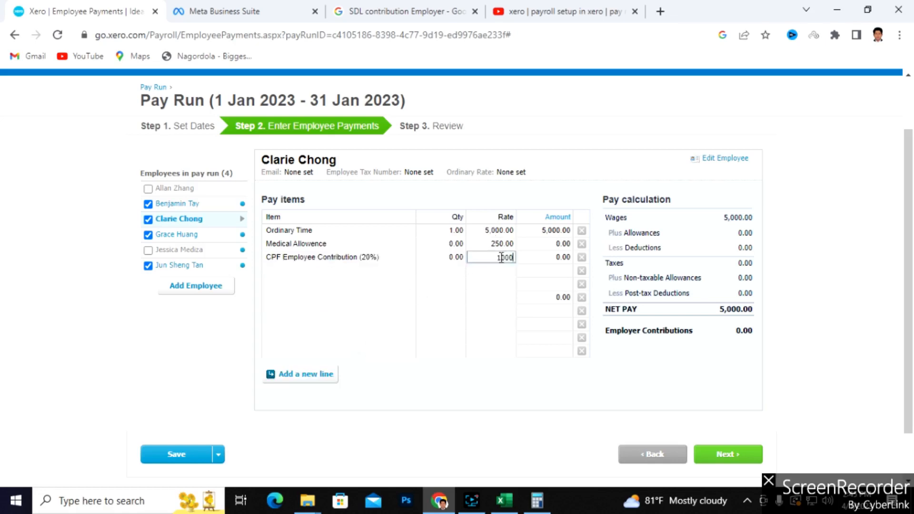
{"action": "left_click", "coordinate": [500, 285]}
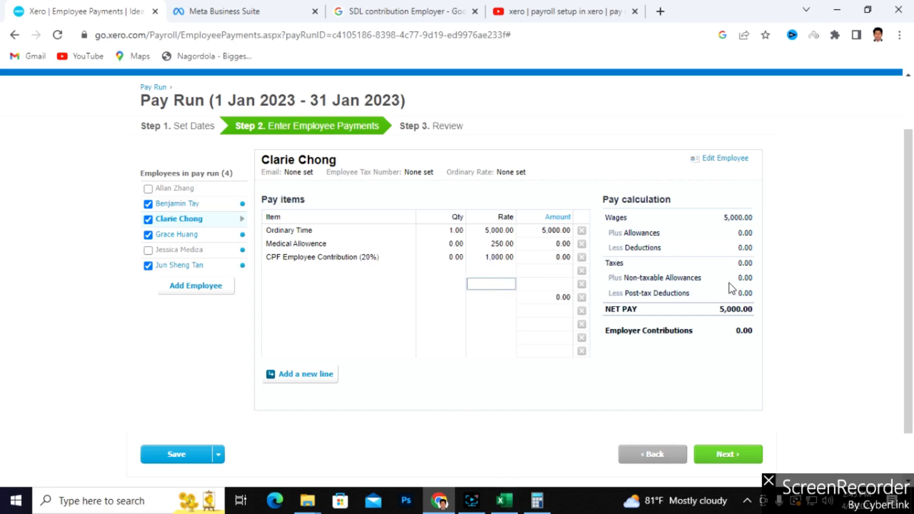
Step: Set the quantity to 1 for both the Medical Allowence and CPF Employee Contribution (20%) pay items
{"action": "left_click", "coordinate": [456, 245]}
{"action": "type", "text": "1"}
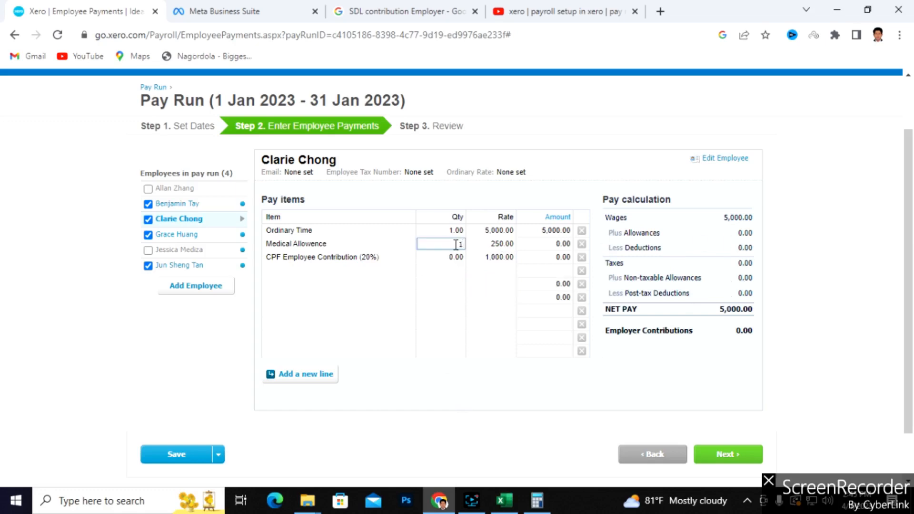
{"action": "left_click", "coordinate": [456, 256]}
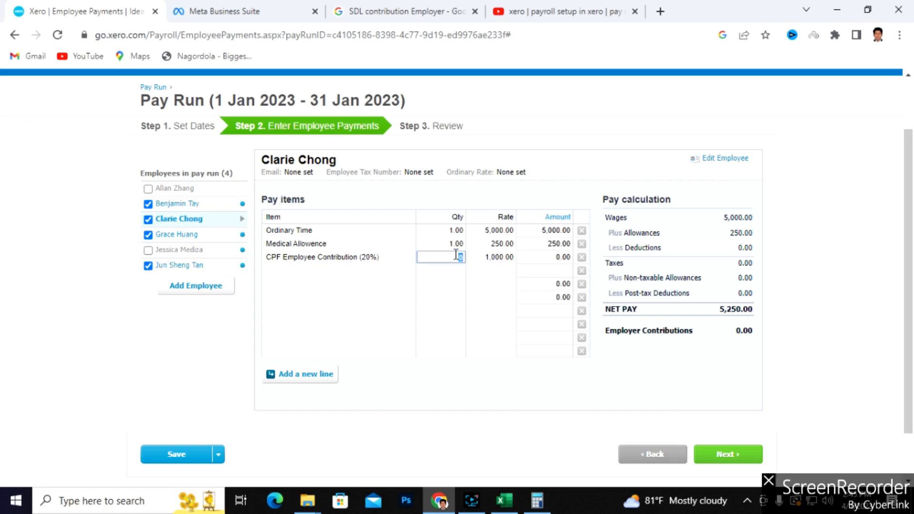
{"action": "type", "text": "1"}
{"action": "key", "text": "Tab"}
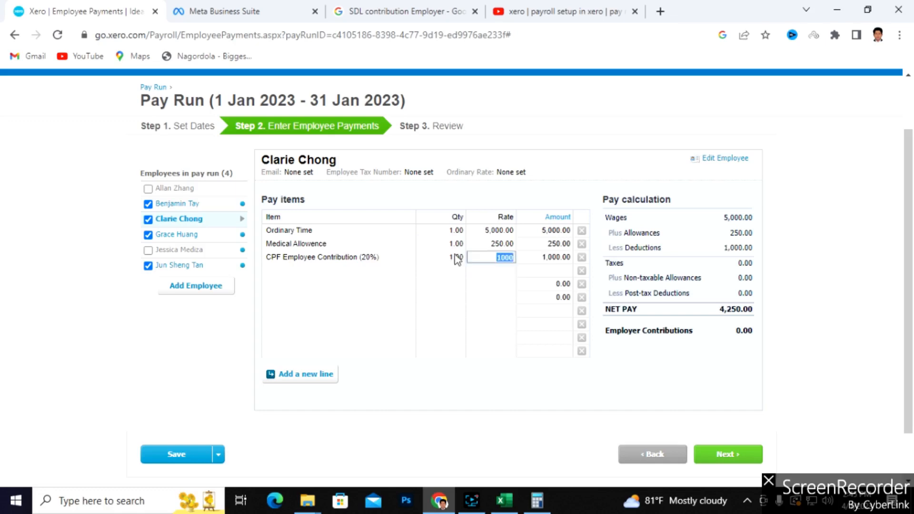
{"action": "left_click", "coordinate": [739, 285]}
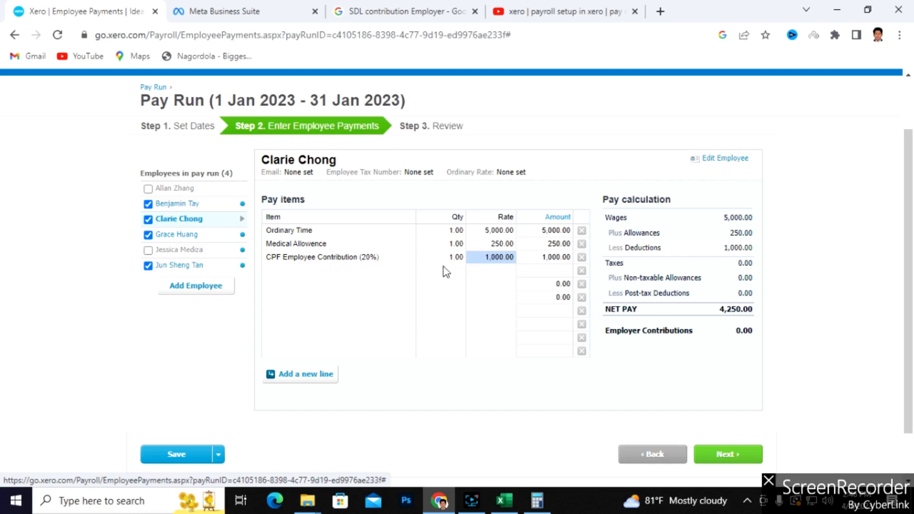
Step: Add a CPF Employer Contributions (17%) pay item with a quantity of 1 and a rate of 850
{"action": "left_click", "coordinate": [397, 269]}
{"action": "left_click", "coordinate": [409, 271]}
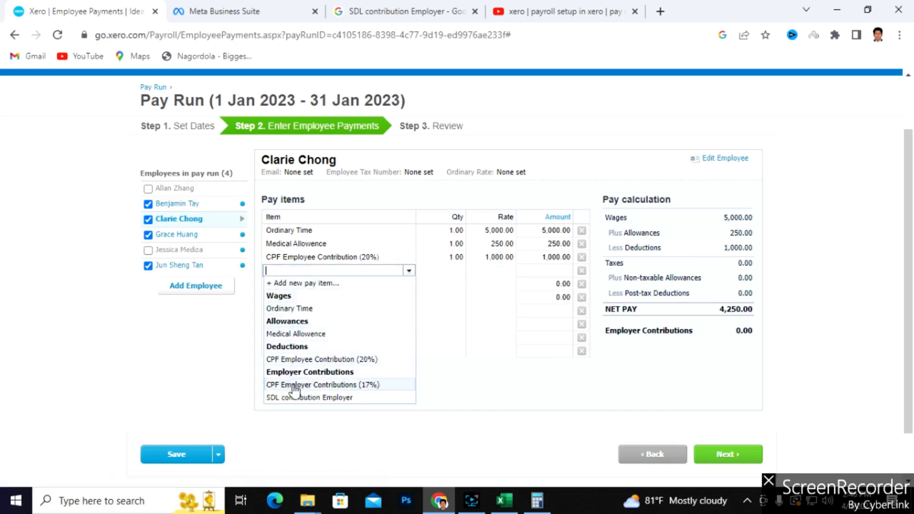
{"action": "left_click", "coordinate": [339, 386]}
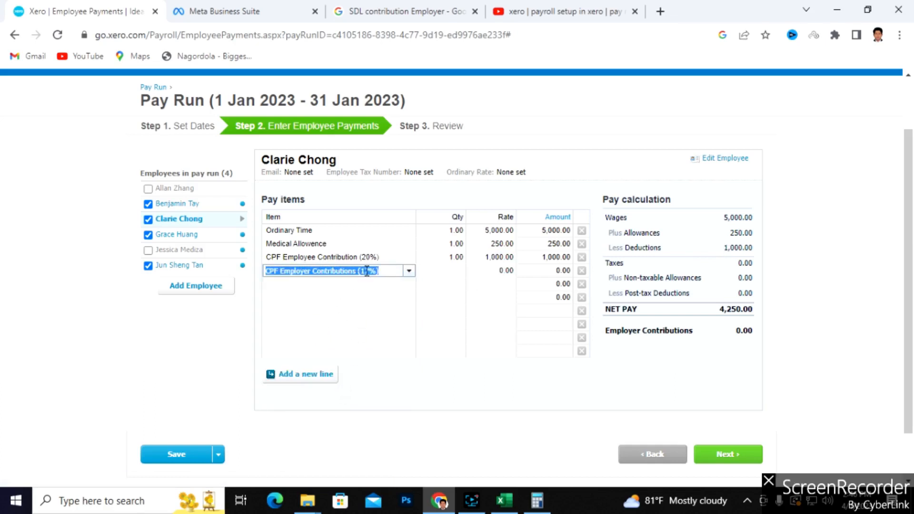
{"action": "left_click", "coordinate": [441, 270]}
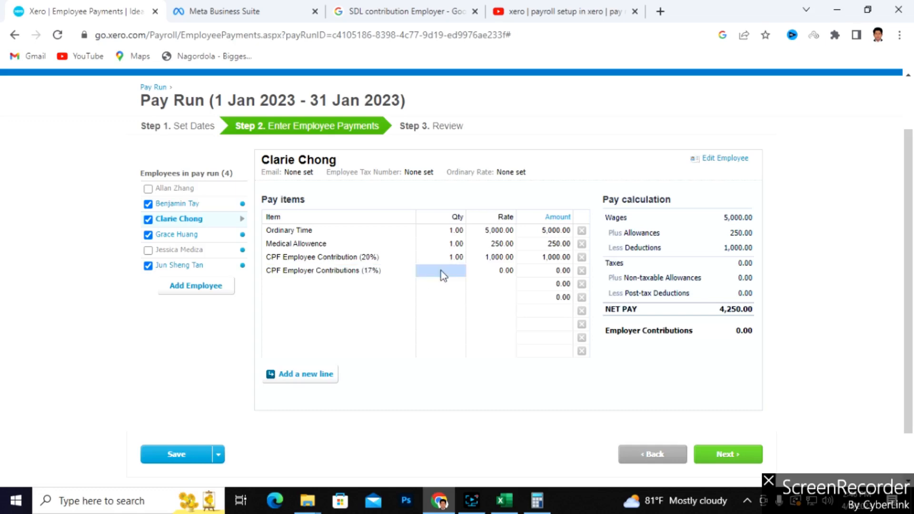
{"action": "type", "text": "1"}
{"action": "left_click", "coordinate": [491, 271]}
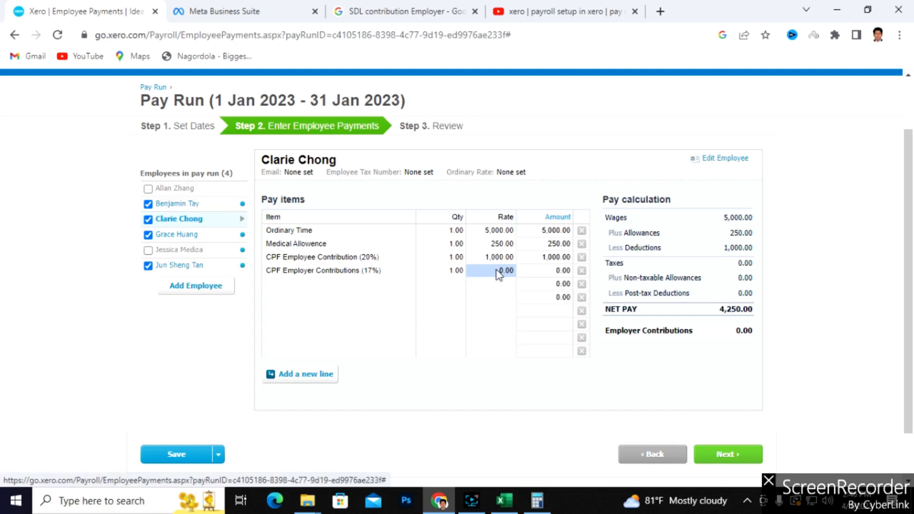
{"action": "key", "text": "BackSpace"}
{"action": "type", "text": "850"}
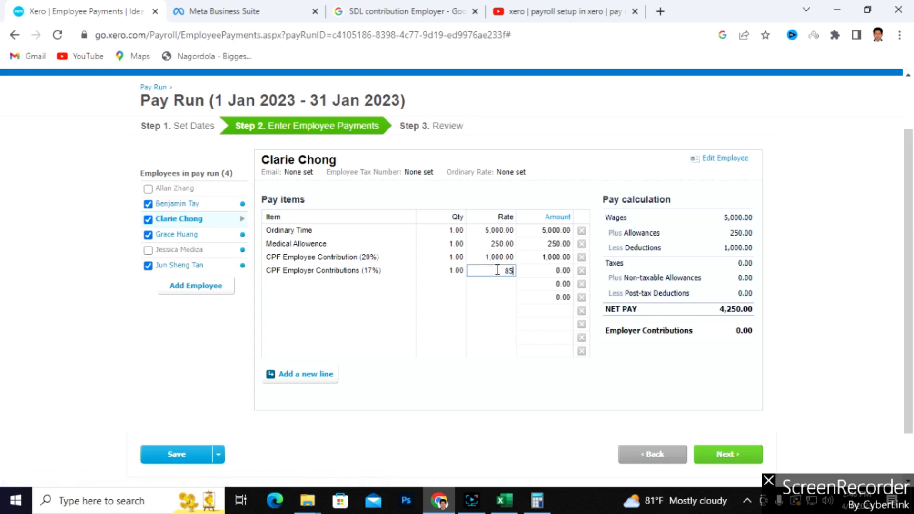
{"action": "left_click", "coordinate": [497, 294]}
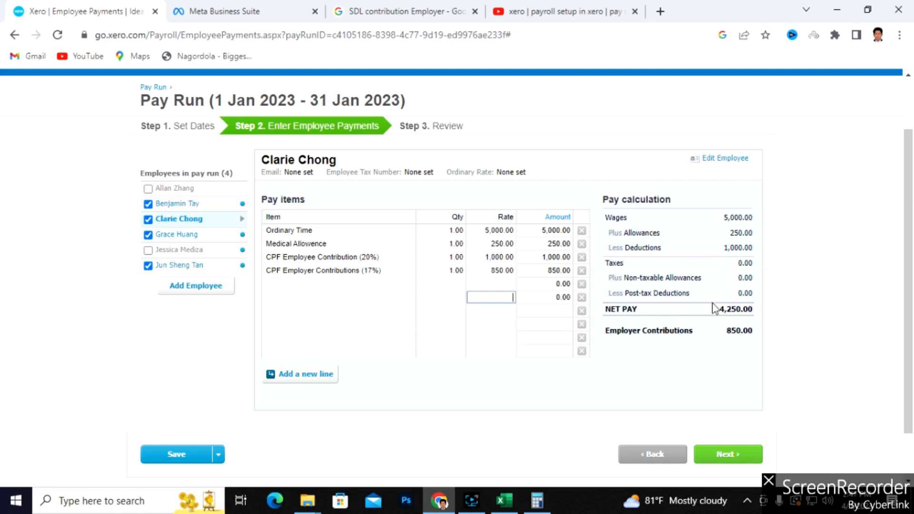
Step: Add an SDL contribution Employer pay item on the line below CPF Employer Contributions (17%)
{"action": "left_click", "coordinate": [387, 284]}
{"action": "left_click", "coordinate": [409, 285]}
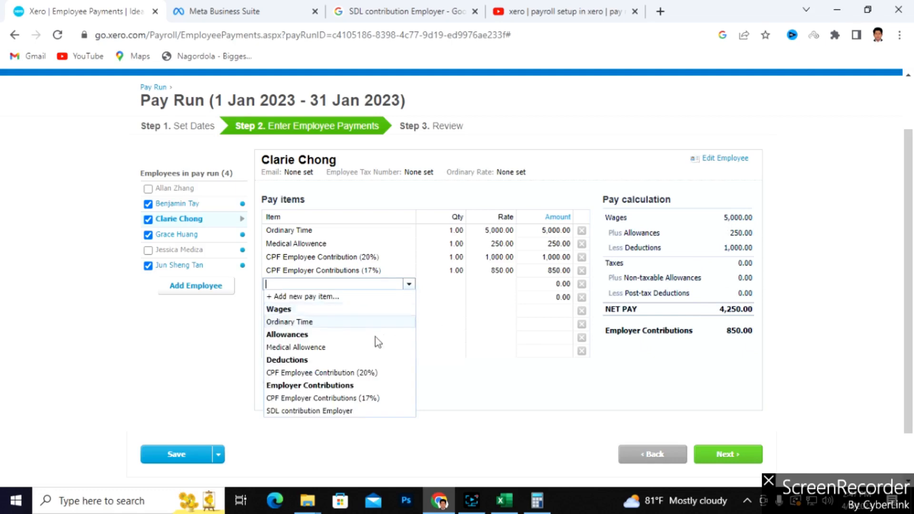
{"action": "left_click", "coordinate": [288, 412]}
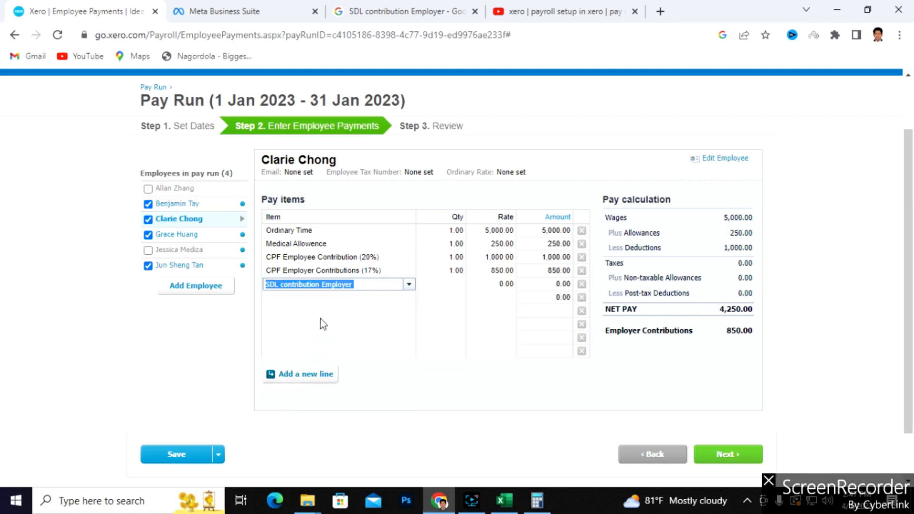
Step: Check the employer SDL rate and its limits in the open Google results, close the YouTube page, and return to the Xero pay run
{"action": "left_click", "coordinate": [428, 10]}
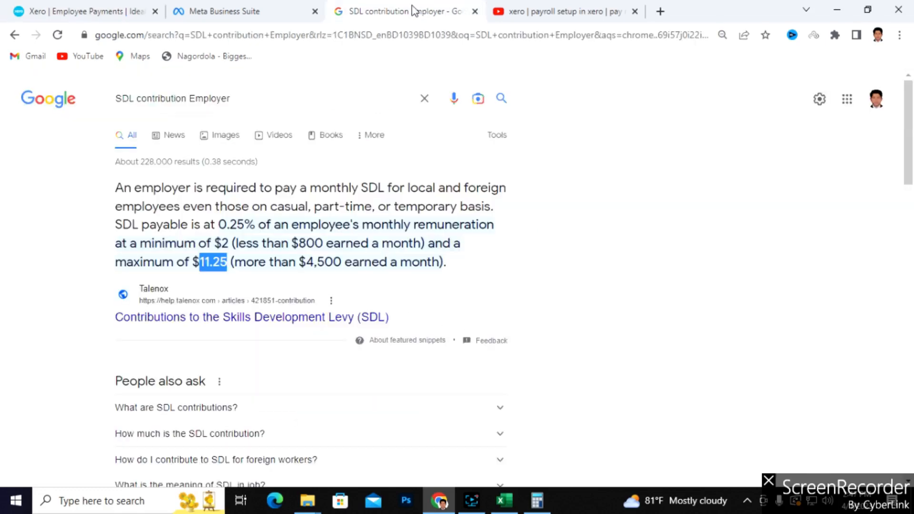
{"action": "left_click", "coordinate": [635, 11]}
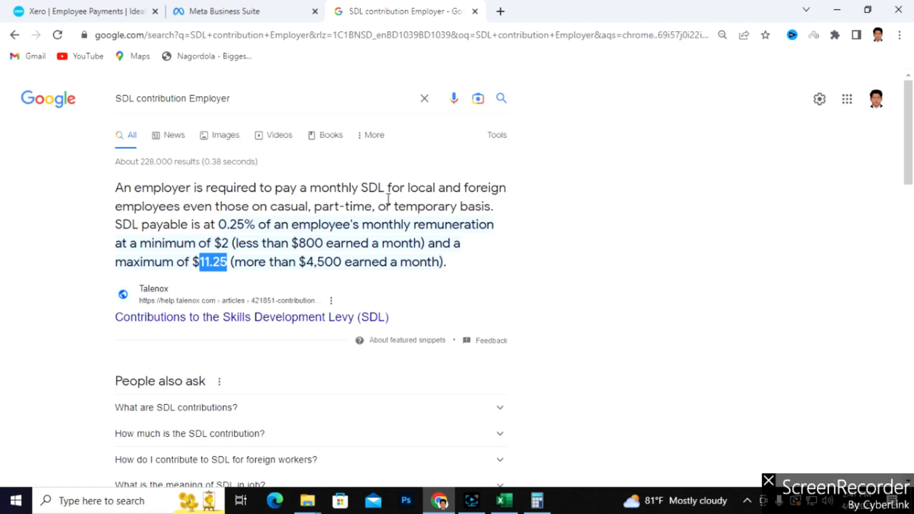
{"action": "scroll", "coordinate": [352, 228], "scroll_direction": "down", "scroll_amount": 1}
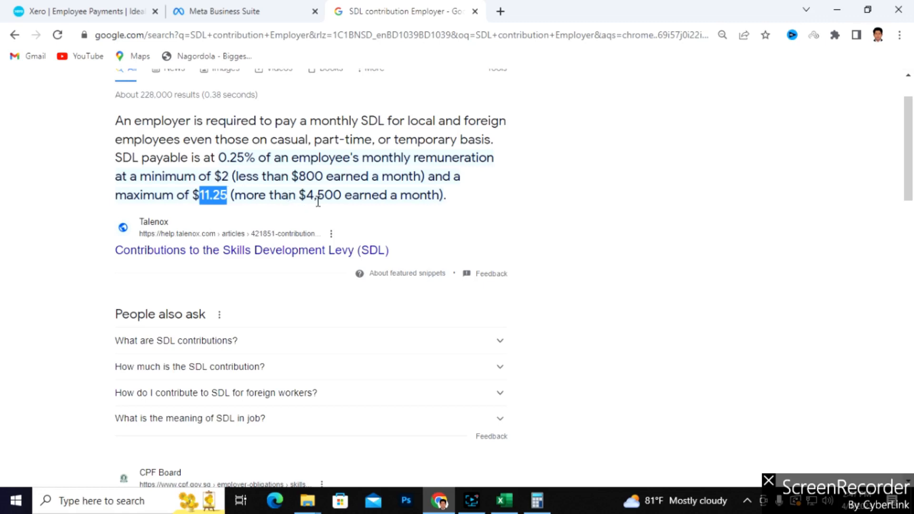
{"action": "left_click", "coordinate": [221, 195]}
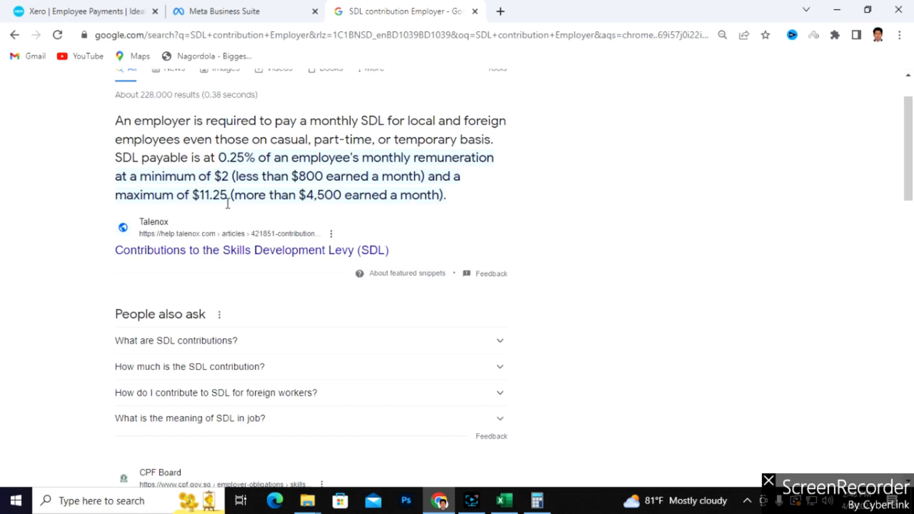
{"action": "left_click", "coordinate": [28, 11]}
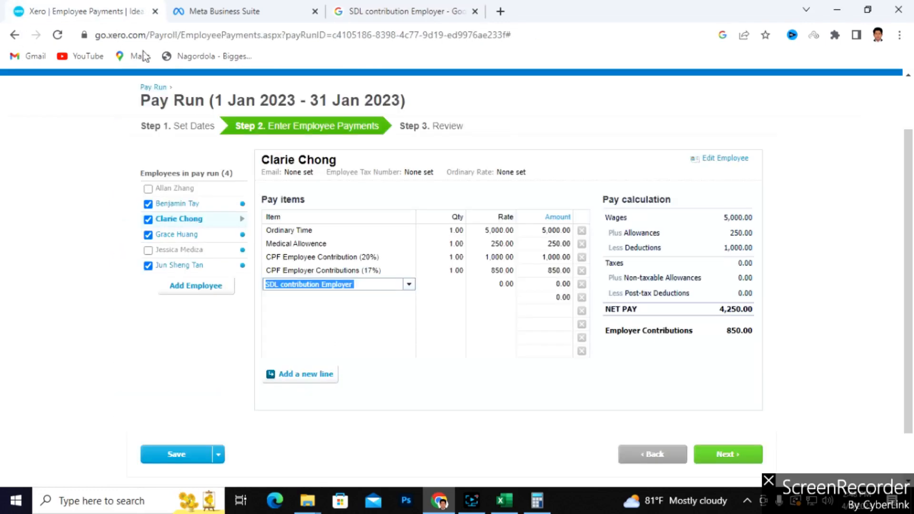
{"action": "left_click", "coordinate": [396, 11]}
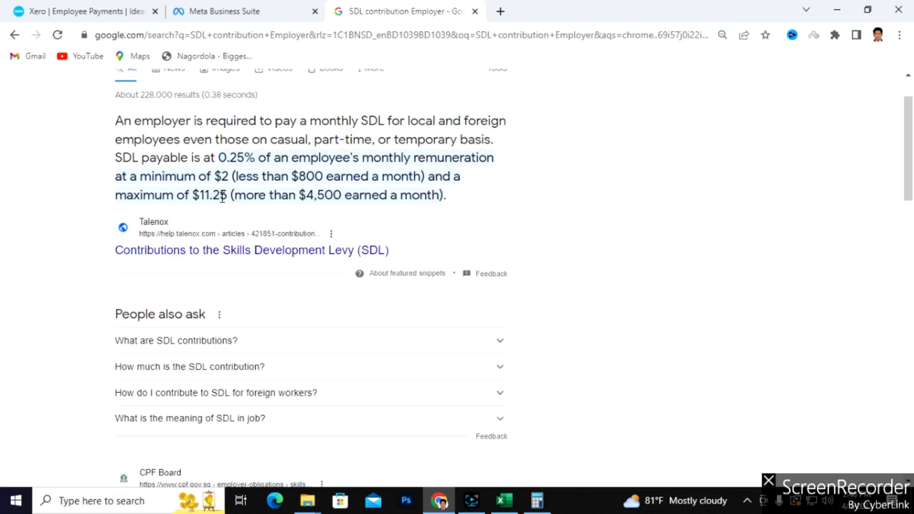
{"action": "left_click", "coordinate": [85, 11]}
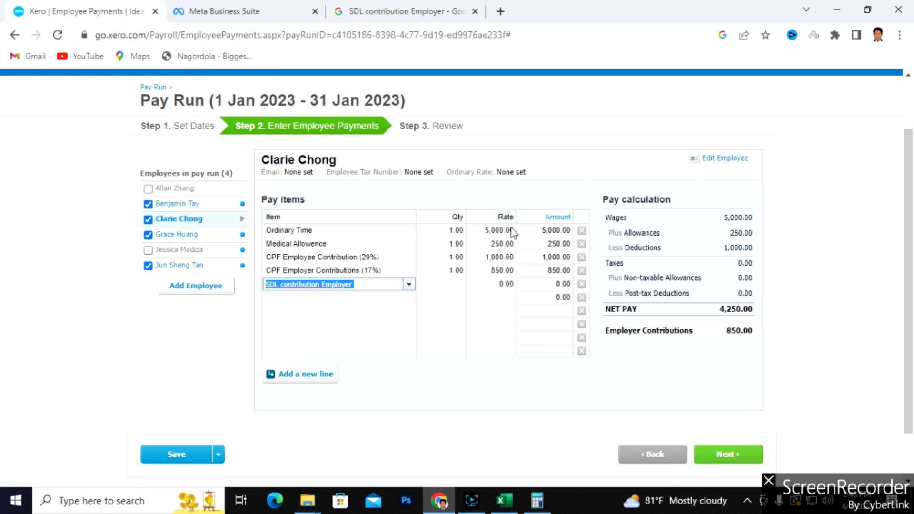
Step: Set the SDL contribution Employer pay item to a quantity of 1 and a rate of 11.25
{"action": "left_click", "coordinate": [456, 285]}
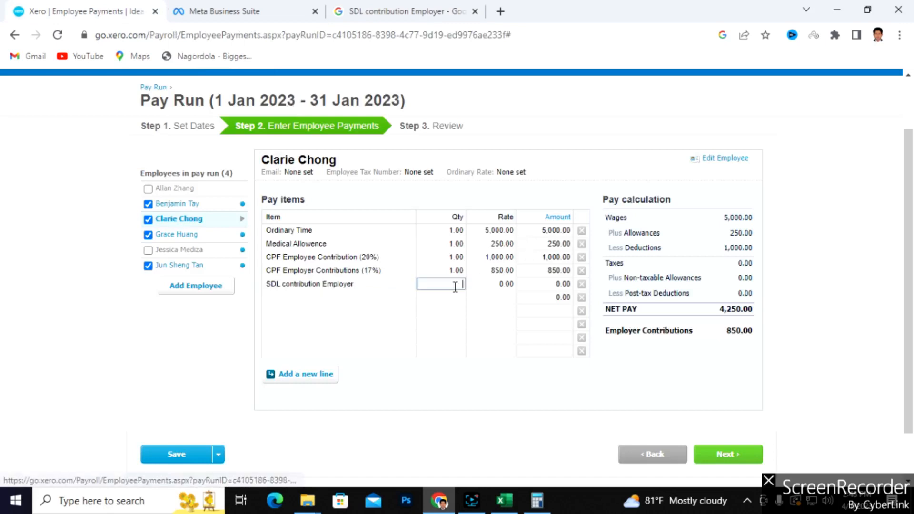
{"action": "type", "text": "1"}
{"action": "left_click", "coordinate": [499, 286]}
{"action": "type", "text": "1.25"}
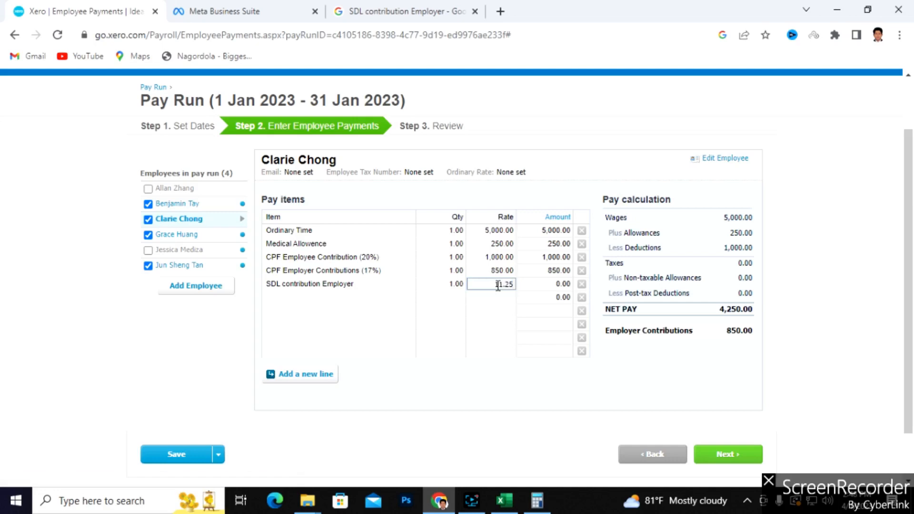
{"action": "left_click", "coordinate": [543, 312]}
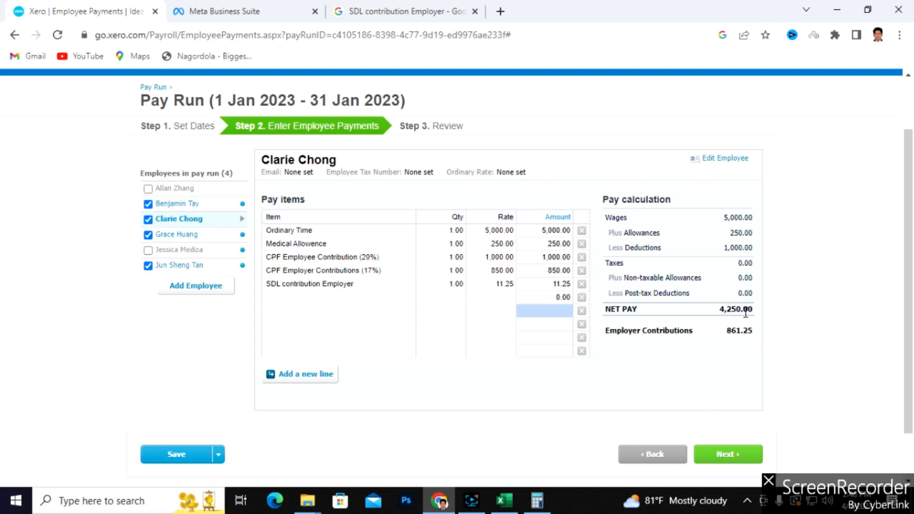
Step: Switch to the Payrun workbook in Excel, look up the second January employee's basic salary in row 4, and return to Xero
{"action": "left_click", "coordinate": [513, 510]}
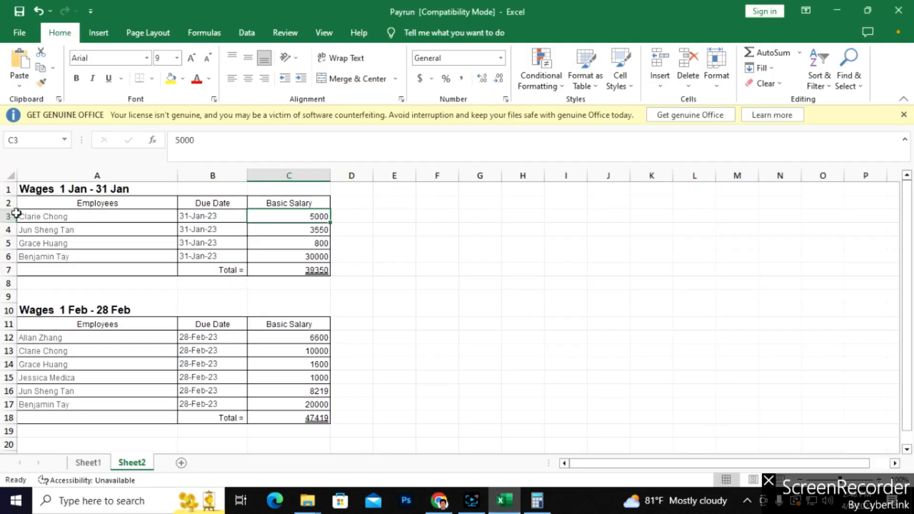
{"action": "left_click", "coordinate": [79, 233]}
{"action": "left_click", "coordinate": [290, 230]}
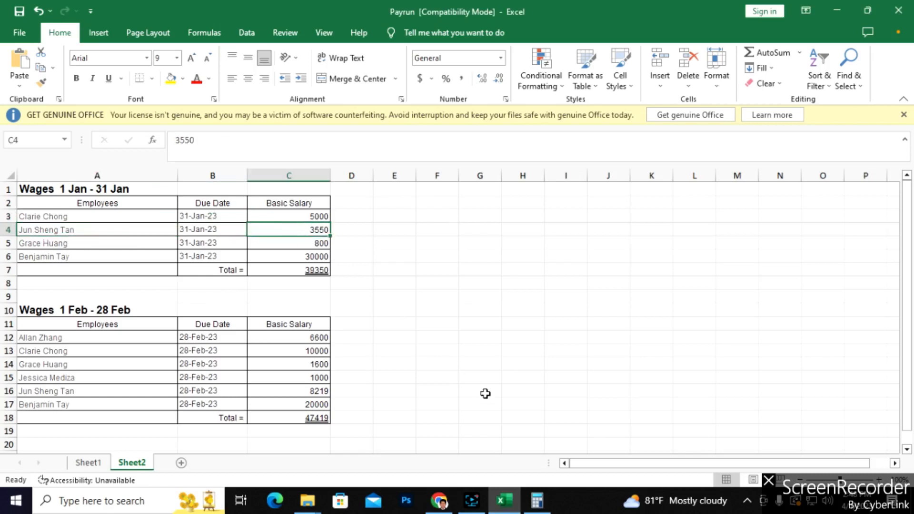
{"action": "left_click", "coordinate": [439, 501]}
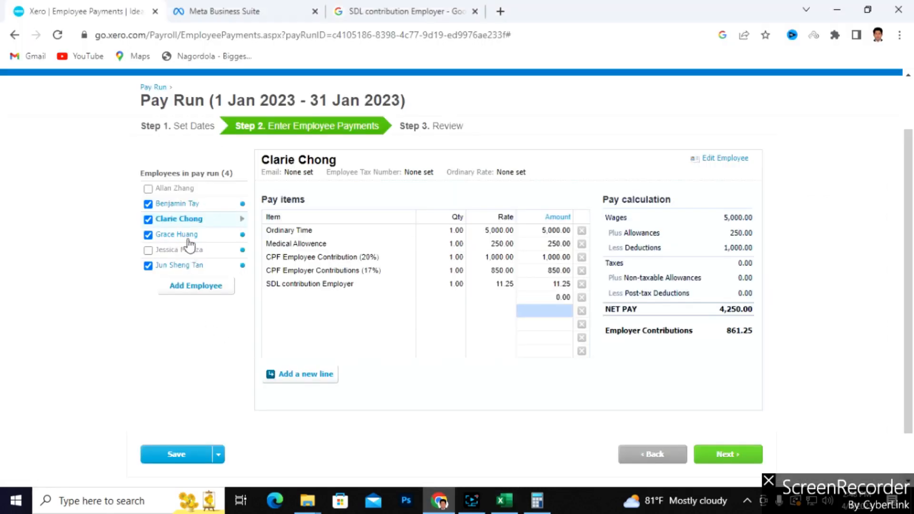
Step: Open the pay run's last listed employee and set Ordinary Time to a quantity of 1 and a rate of 3550
{"action": "left_click", "coordinate": [172, 271]}
{"action": "left_click", "coordinate": [456, 297]}
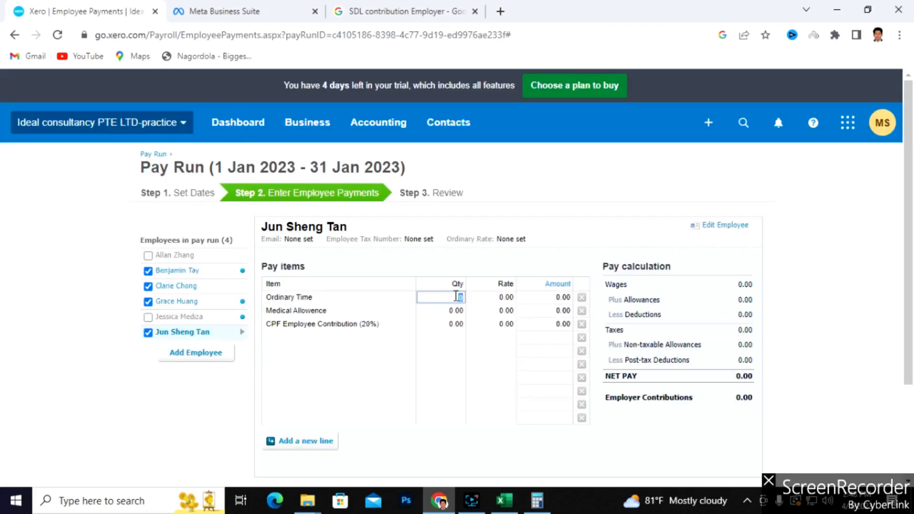
{"action": "type", "text": "1"}
{"action": "left_click", "coordinate": [499, 298]}
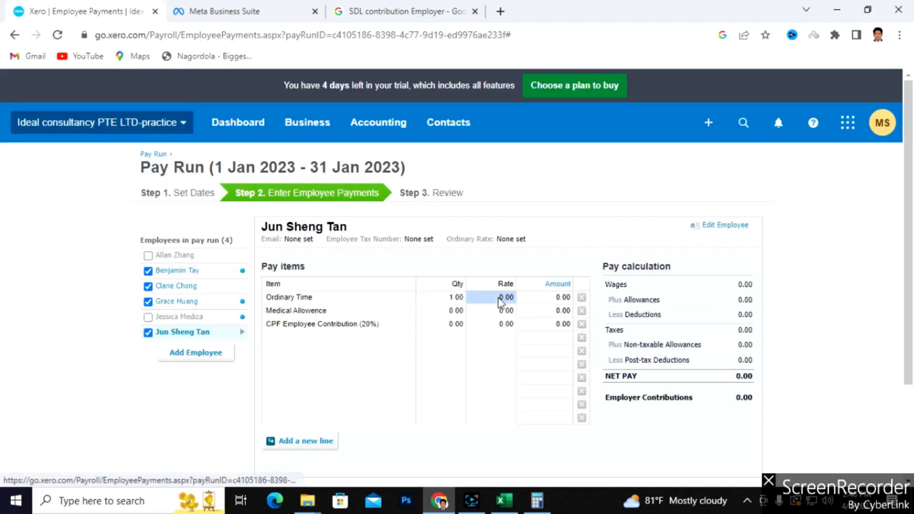
{"action": "type", "text": "3550"}
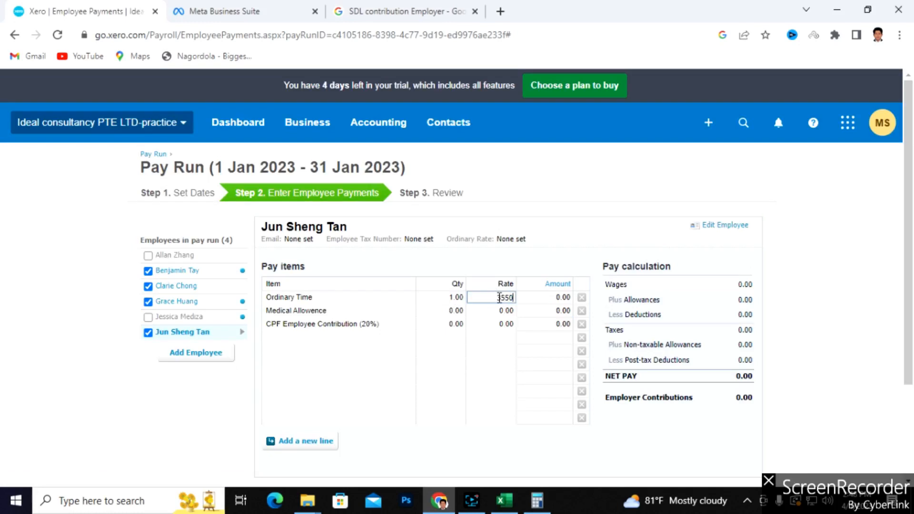
Step: Set this employee's Medical Allowence pay item to a quantity of 1 and a rate of 177.5
{"action": "left_click", "coordinate": [458, 312]}
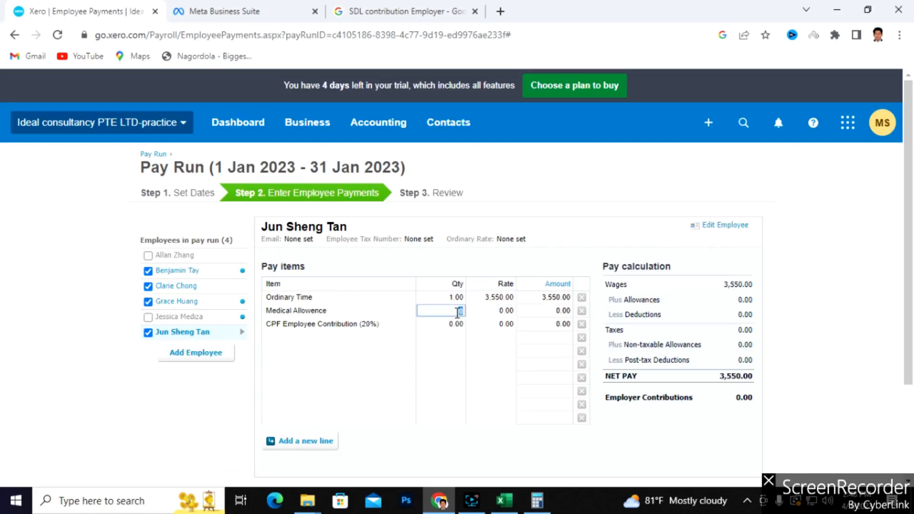
{"action": "type", "text": "1"}
{"action": "left_click", "coordinate": [487, 312]}
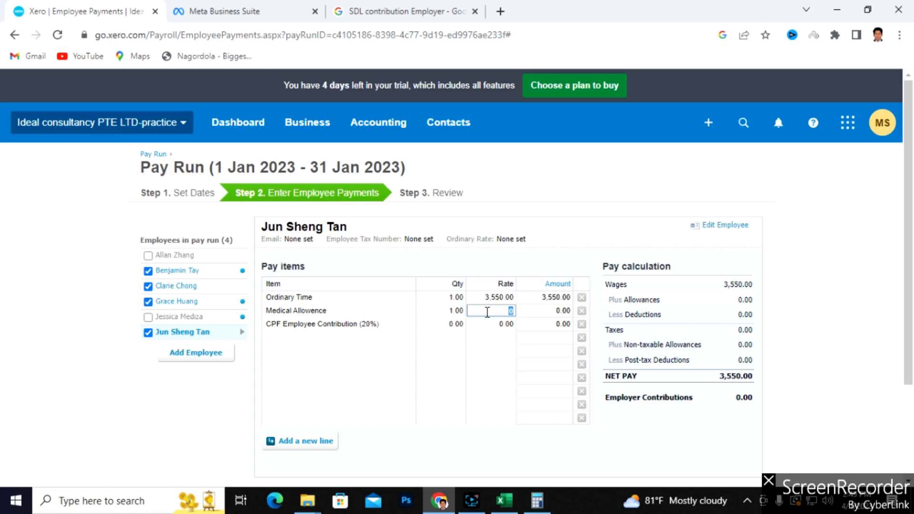
{"action": "type", "text": "177.5"}
Step: Set the CPF Employee Contribution (20%) pay item to a quantity of 1 and a rate of 710
{"action": "left_click", "coordinate": [453, 325]}
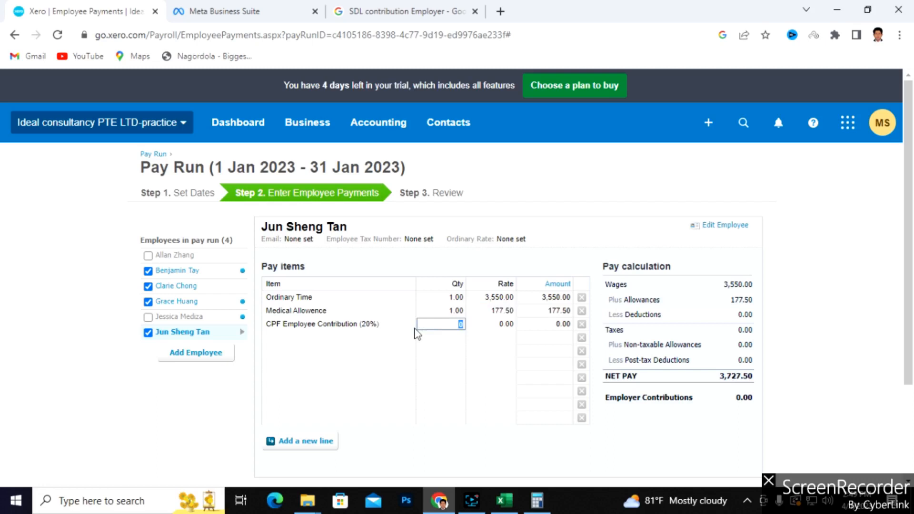
{"action": "type", "text": "1"}
{"action": "left_click", "coordinate": [493, 328]}
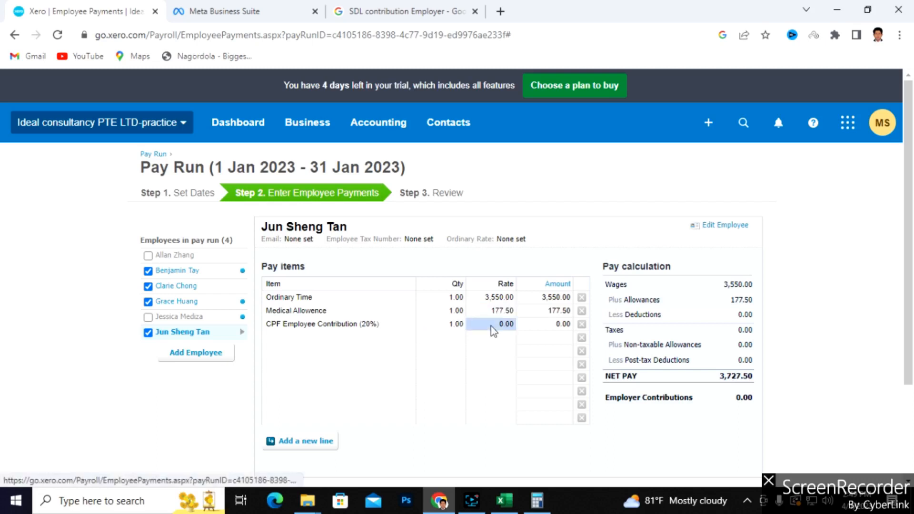
{"action": "type", "text": "710"}
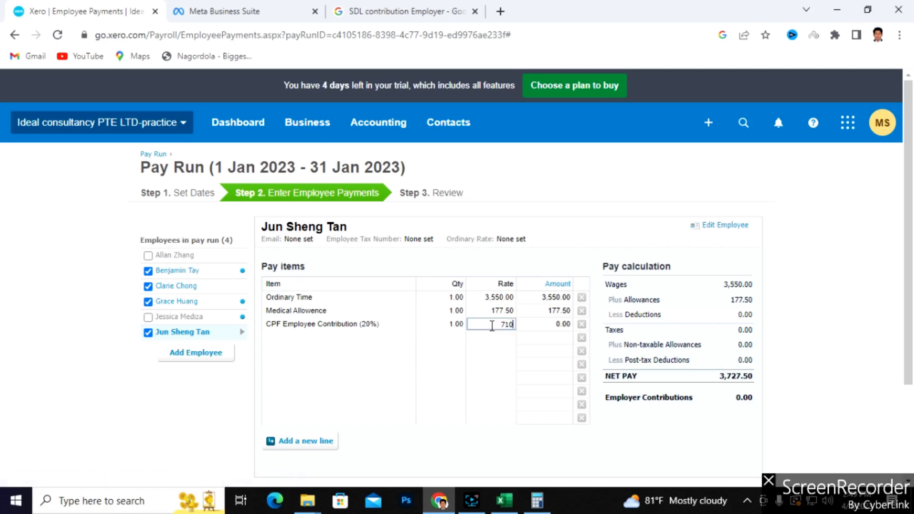
{"action": "left_click", "coordinate": [424, 352]}
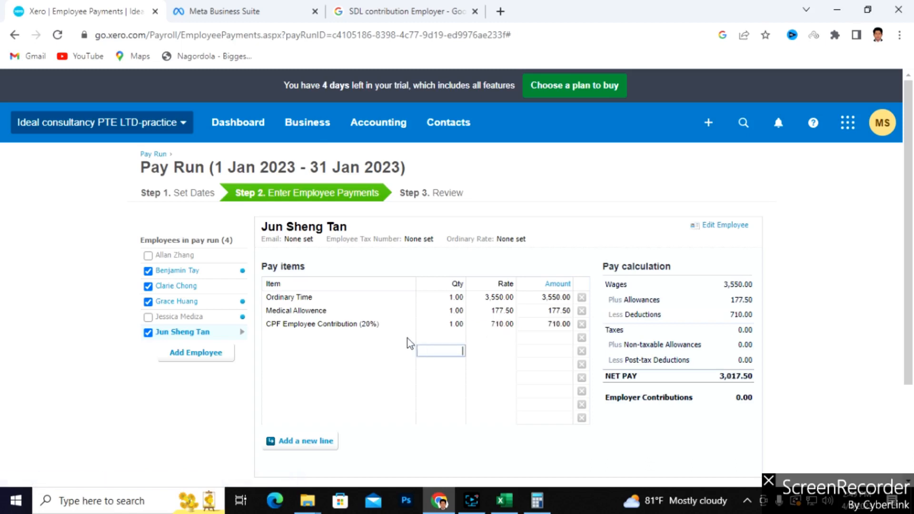
Step: Add a CPF Employer Contributions (17%) pay item with a quantity of 1 and a rate of 603.5
{"action": "left_click", "coordinate": [409, 340]}
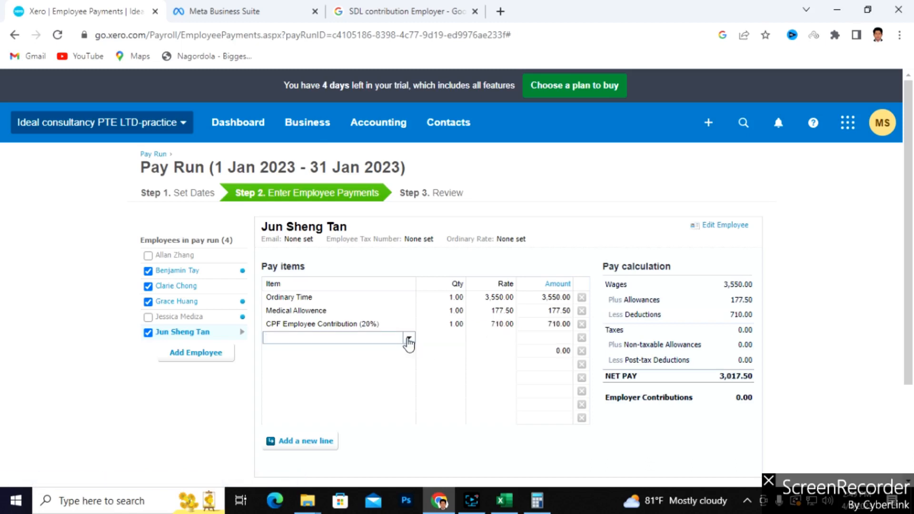
{"action": "left_click", "coordinate": [409, 339]}
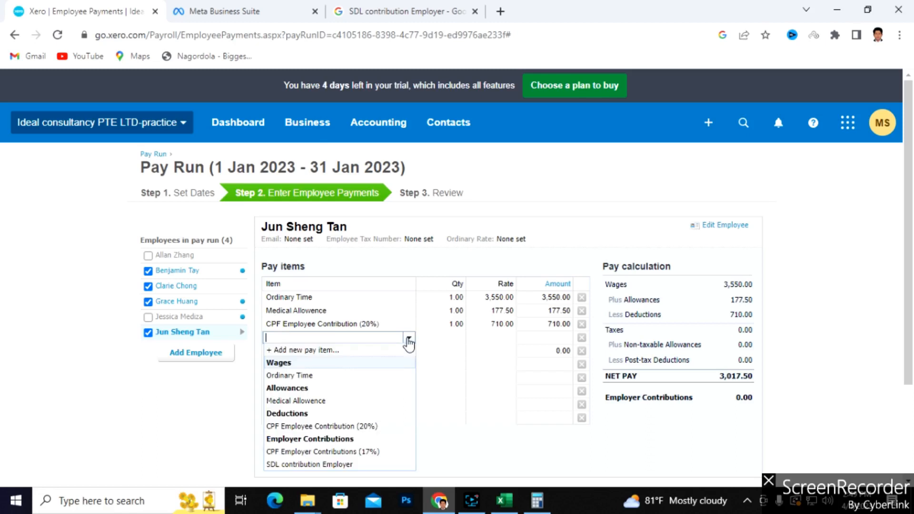
{"action": "left_click", "coordinate": [289, 452]}
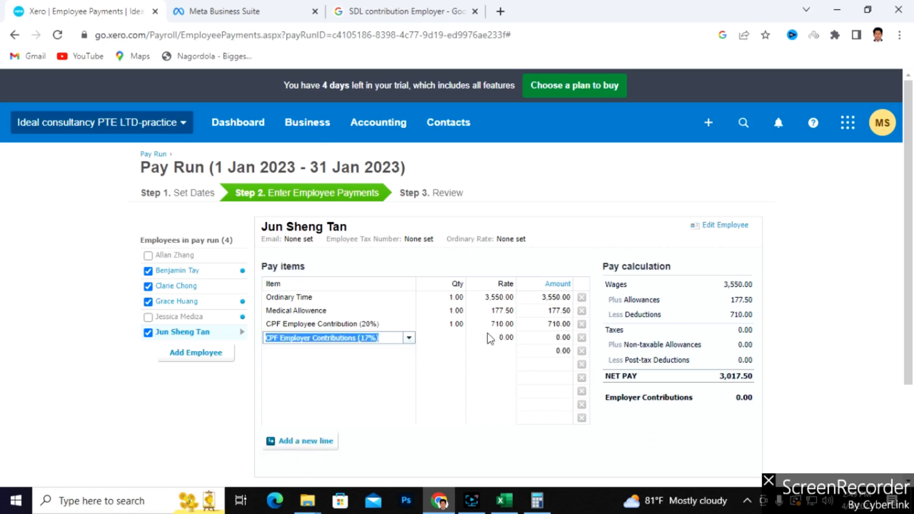
{"action": "left_click", "coordinate": [457, 342]}
{"action": "type", "text": "1"}
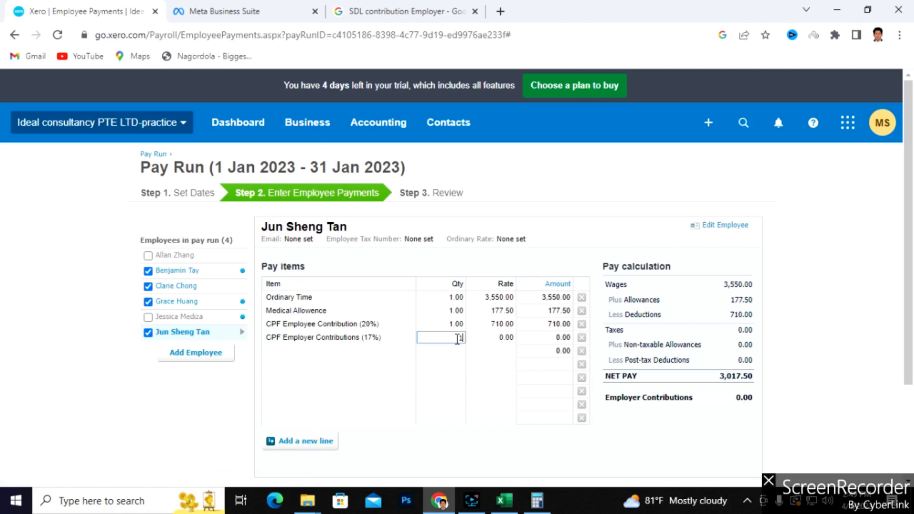
{"action": "left_click", "coordinate": [490, 339]}
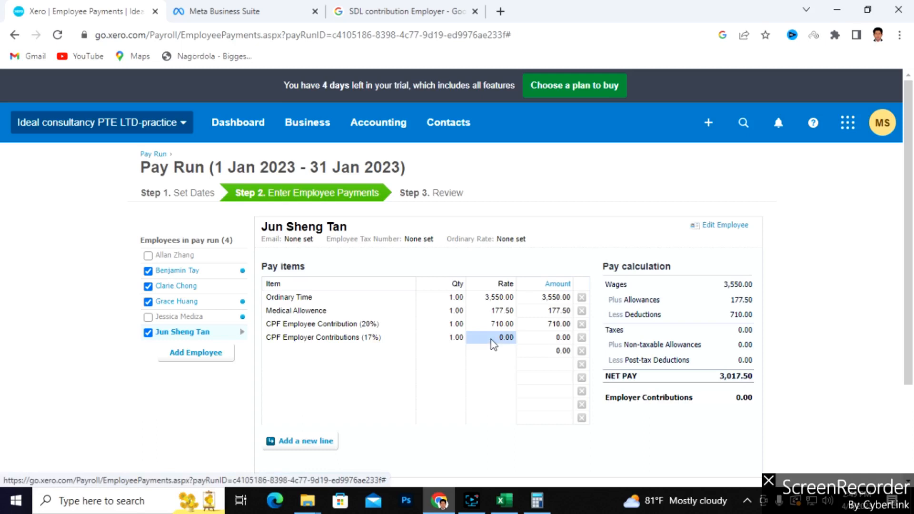
{"action": "left_click", "coordinate": [511, 339]}
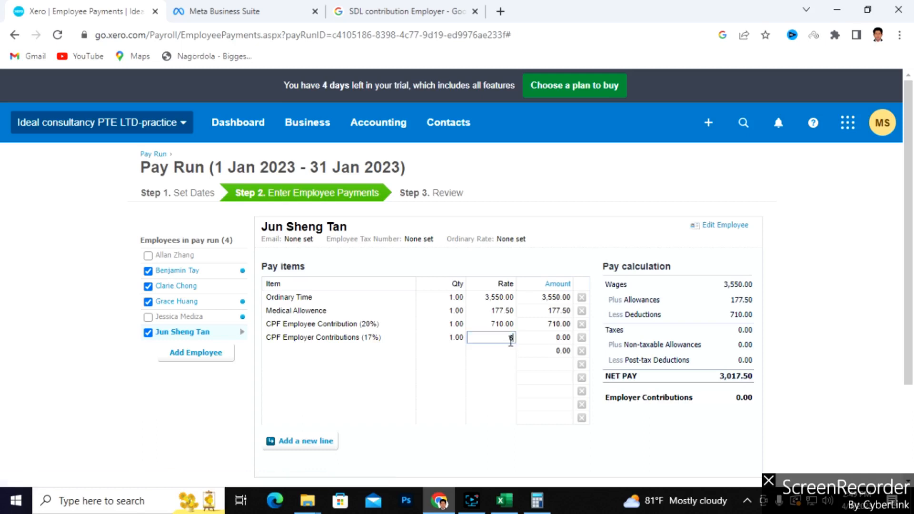
{"action": "type", "text": "603.5"}
Step: Add an SDL contribution Employer pay item with a quantity of 1 and a rate of 8.88, consulting the SDL percentage in the Google results
{"action": "left_click", "coordinate": [386, 353]}
{"action": "left_click", "coordinate": [408, 351]}
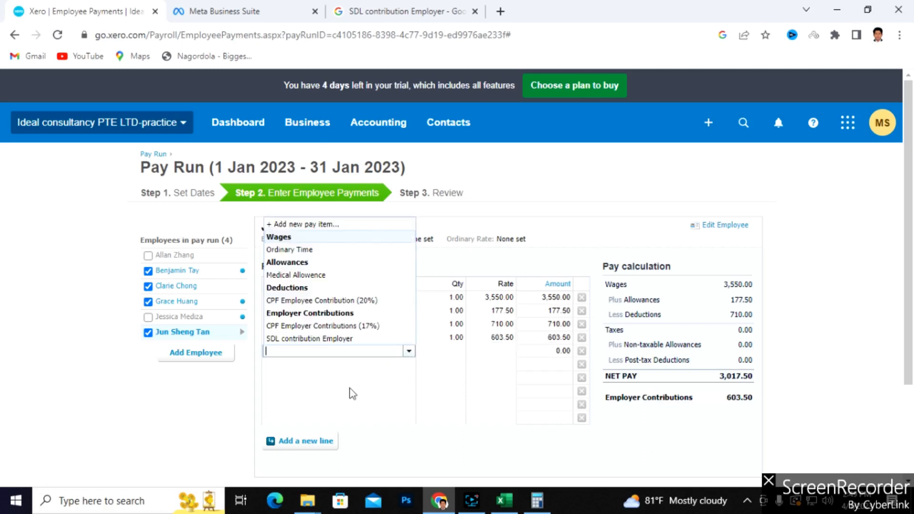
{"action": "left_click", "coordinate": [308, 338]}
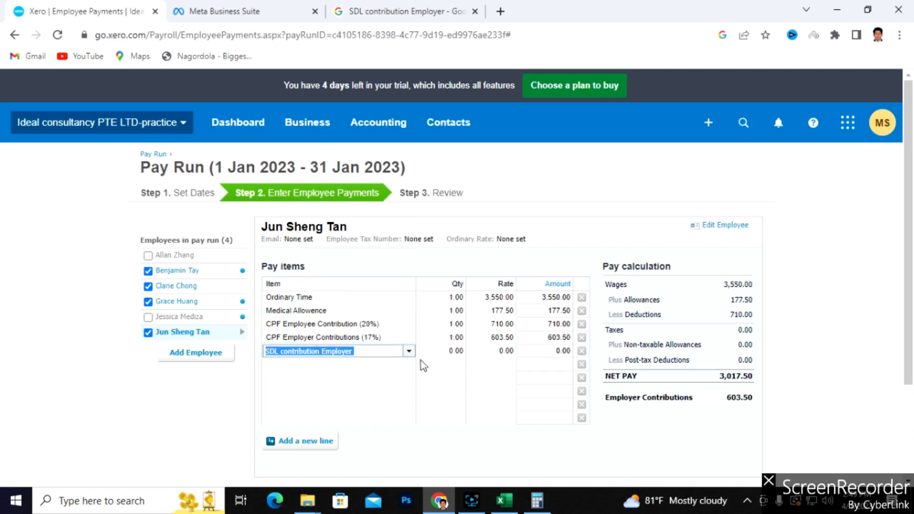
{"action": "left_click", "coordinate": [422, 11]}
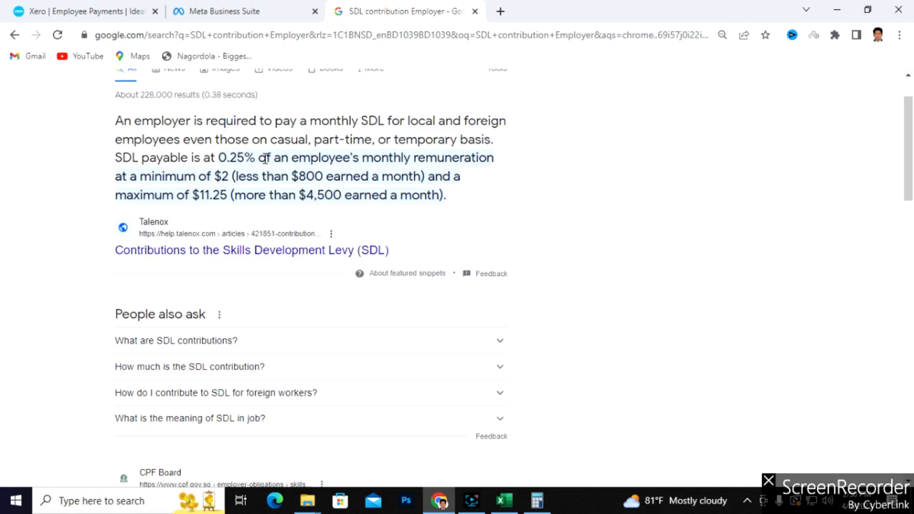
{"action": "left_click", "coordinate": [95, 10]}
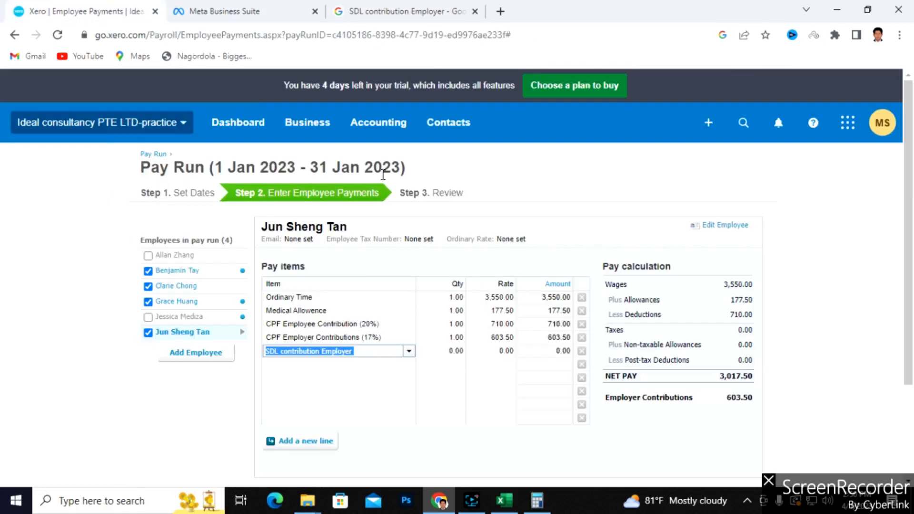
{"action": "left_click", "coordinate": [456, 352]}
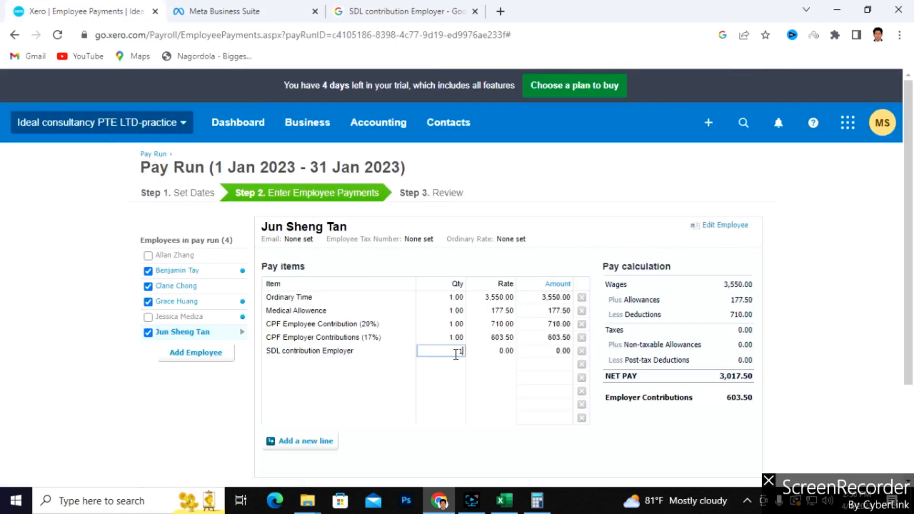
{"action": "left_click", "coordinate": [498, 352]}
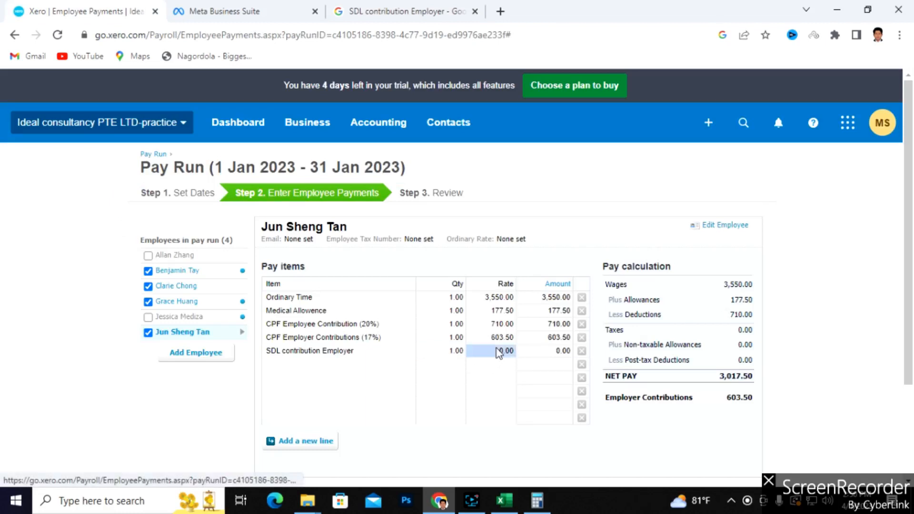
{"action": "type", "text": "8"}
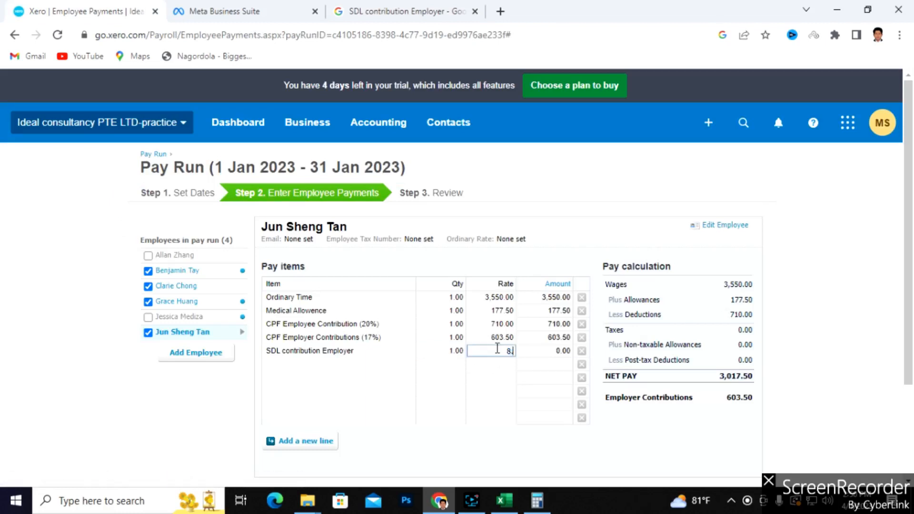
{"action": "type", "text": ".88"}
{"action": "left_click", "coordinate": [503, 368]}
Step: Recheck the employer SDL percentage in the Google results against the employee's pay items in Xero
{"action": "left_click", "coordinate": [376, 11]}
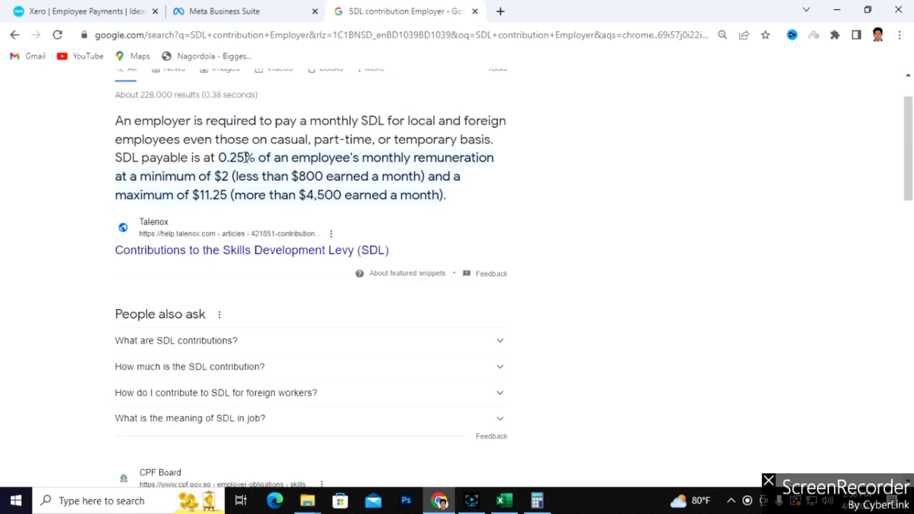
{"action": "left_click", "coordinate": [41, 8]}
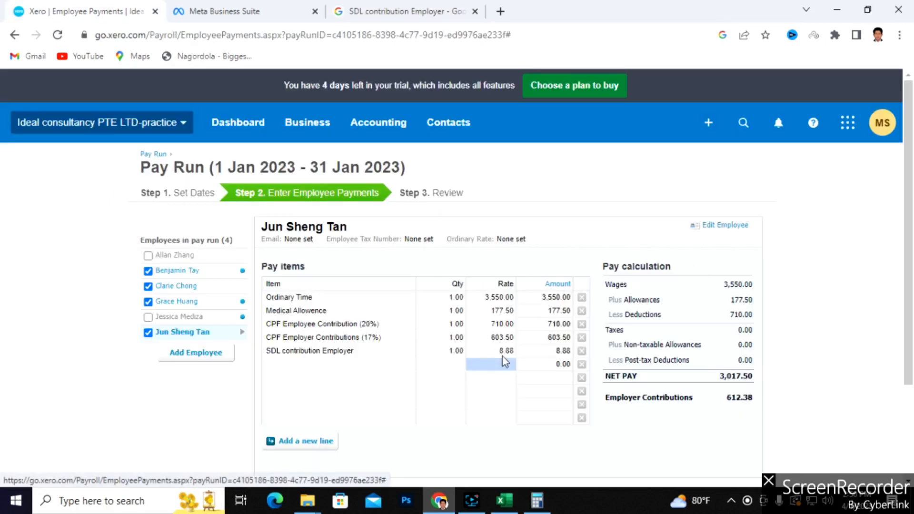
{"action": "scroll", "coordinate": [505, 359], "scroll_direction": "down", "scroll_amount": 3}
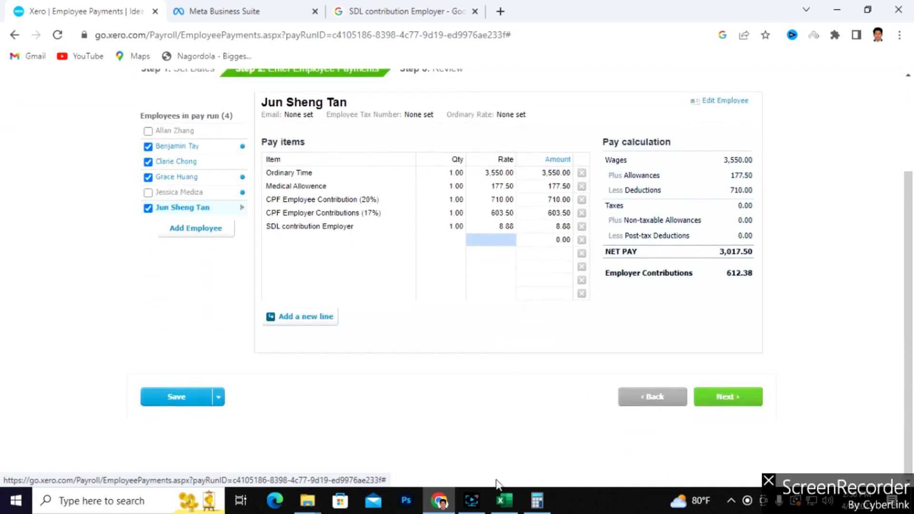
Step: Find the third January employee in the Payrun workbook and set that employee's Ordinary Time in Xero to quantity 1 and rate 800
{"action": "left_click", "coordinate": [504, 501]}
{"action": "left_click", "coordinate": [76, 243]}
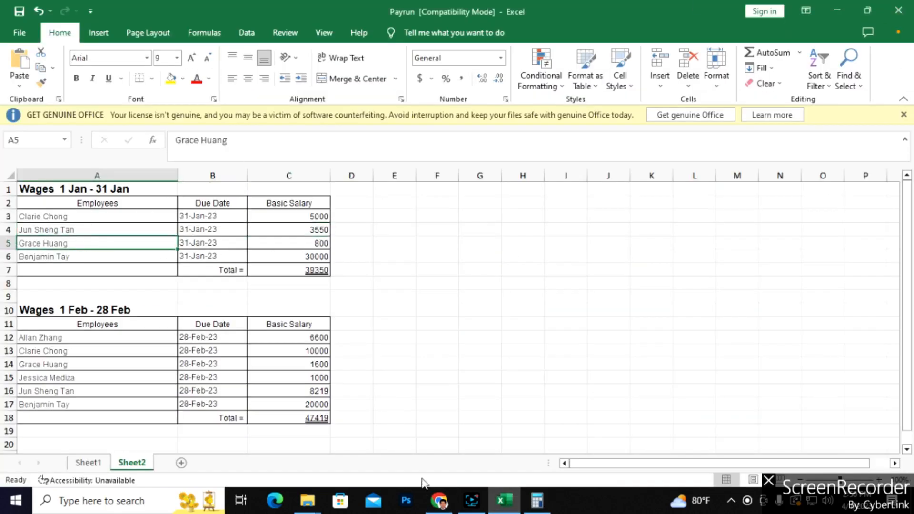
{"action": "left_click", "coordinate": [439, 500]}
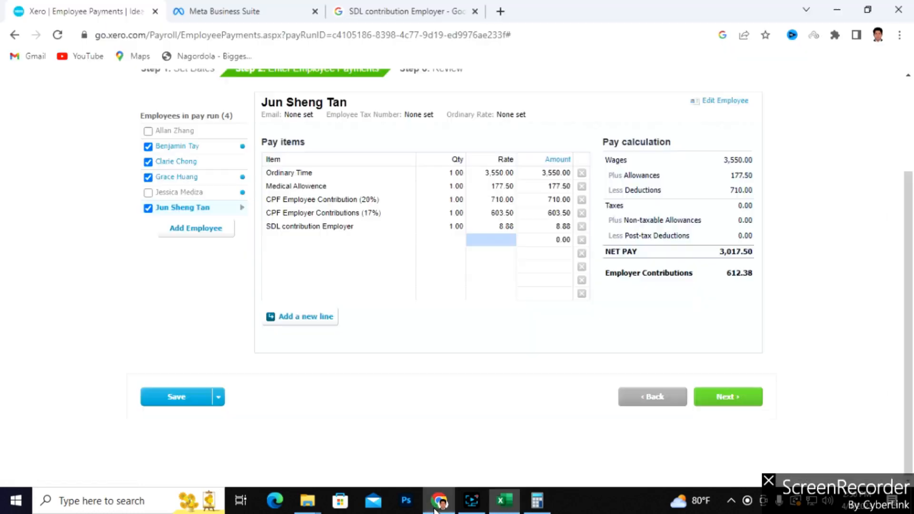
{"action": "left_click", "coordinate": [178, 178]}
{"action": "left_click", "coordinate": [459, 297]}
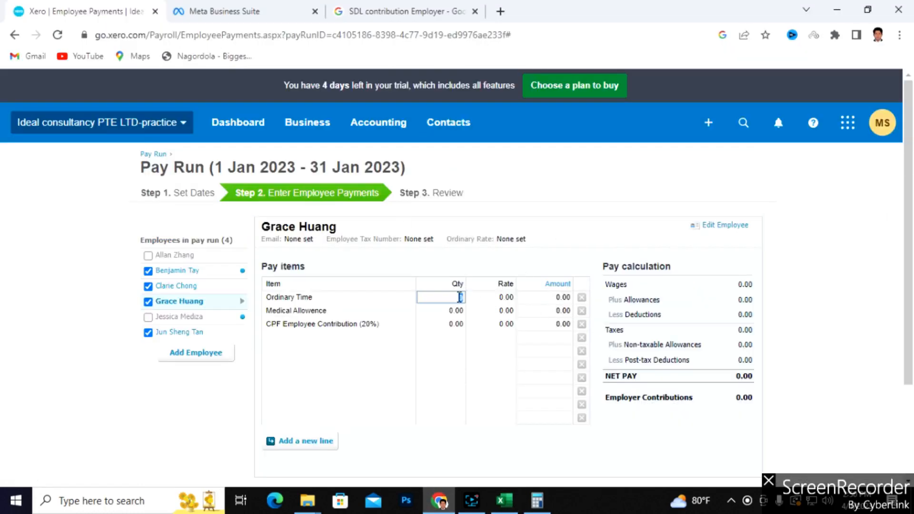
{"action": "left_click", "coordinate": [488, 297]}
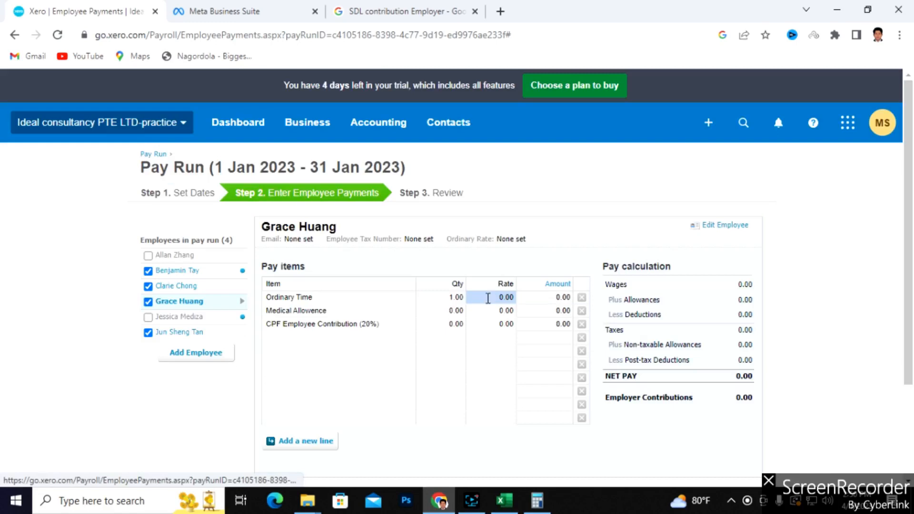
{"action": "type", "text": "80"}
Step: Set this employee's Medical Allowence rate to 4 and CPF Employee Contribution (20%) rate to 160
{"action": "left_click", "coordinate": [456, 311]}
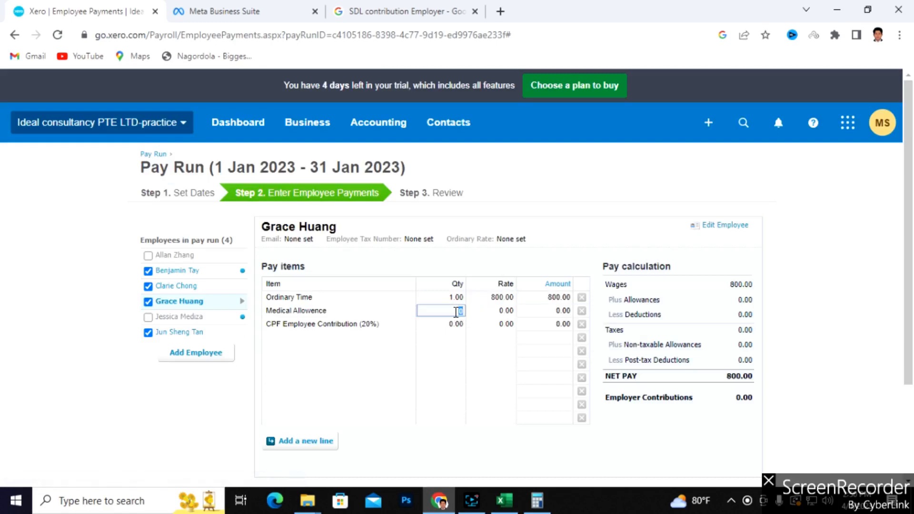
{"action": "left_click", "coordinate": [498, 312]}
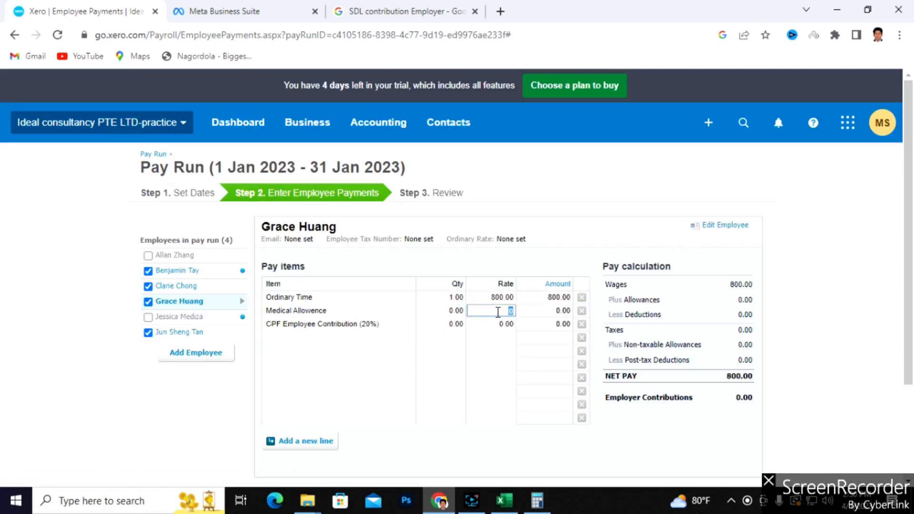
{"action": "type", "text": "4"}
{"action": "left_click", "coordinate": [456, 324]}
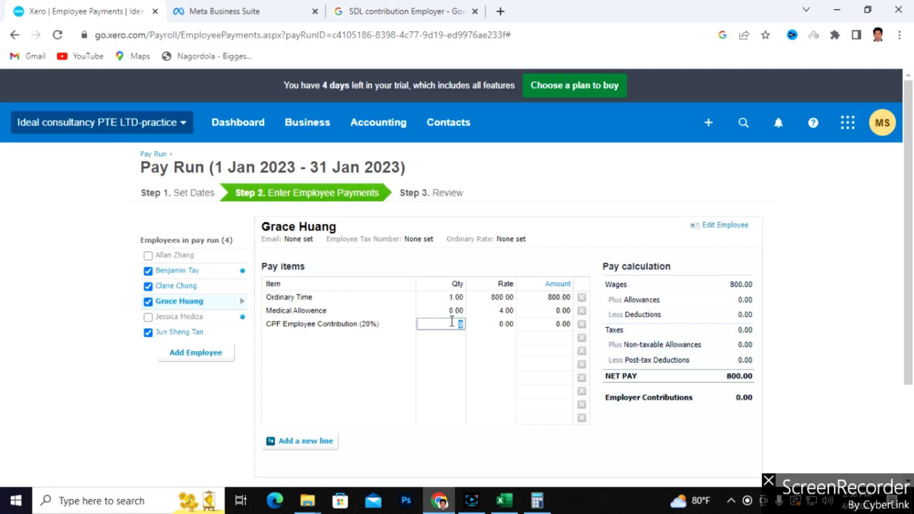
{"action": "left_click", "coordinate": [497, 324]}
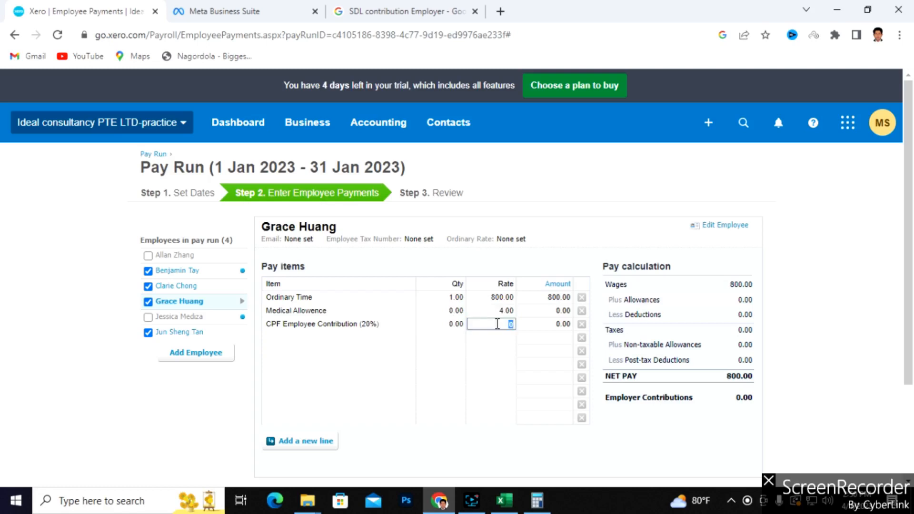
Step: Add a CPF Employer Contributions (17%) pay item with a rate of 136 and a quantity of 1
{"action": "left_click", "coordinate": [412, 338]}
{"action": "left_click", "coordinate": [410, 340]}
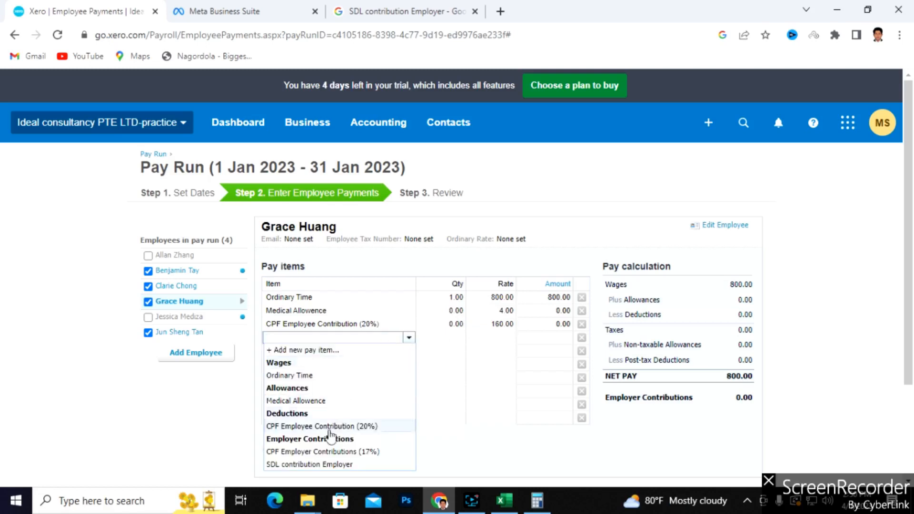
{"action": "left_click", "coordinate": [305, 452]}
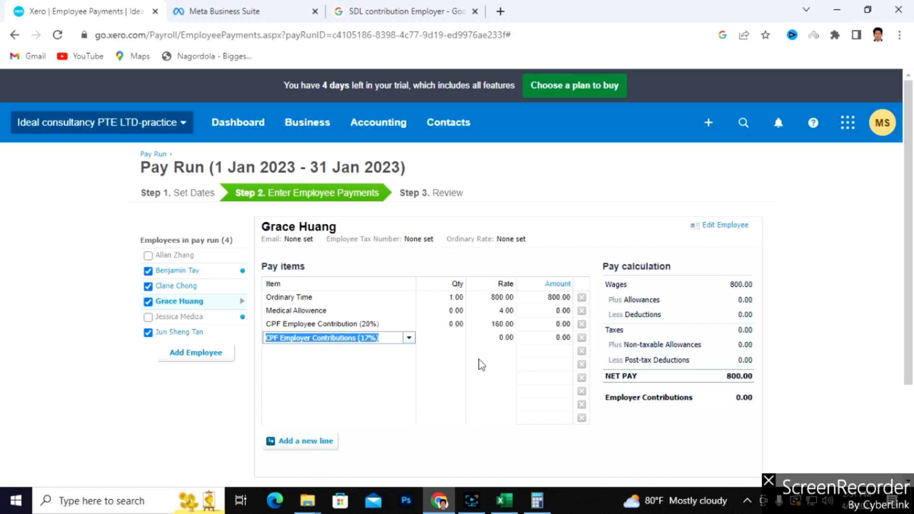
{"action": "left_click", "coordinate": [496, 341]}
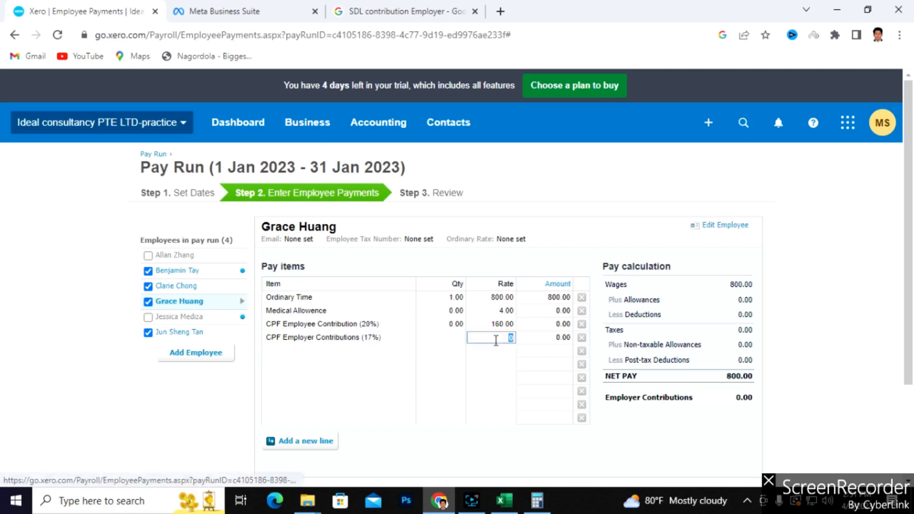
{"action": "type", "text": "136"}
{"action": "left_click", "coordinate": [447, 339]}
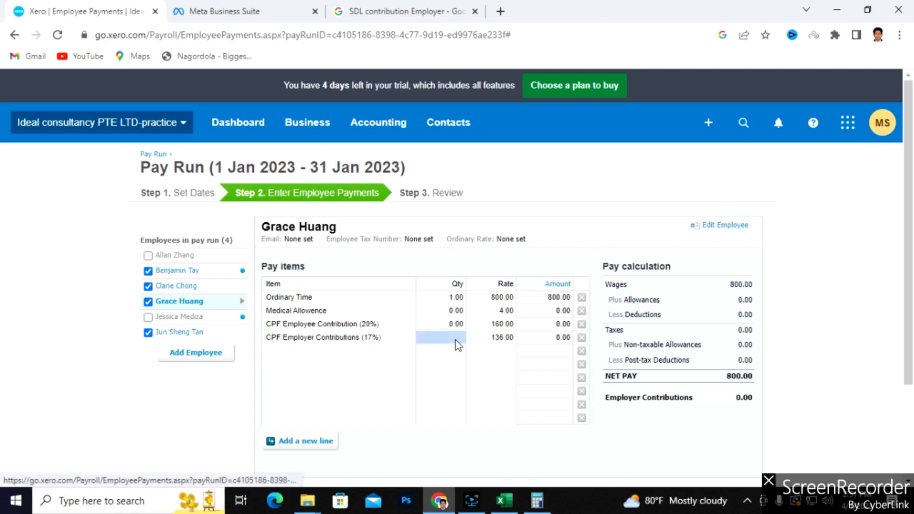
{"action": "type", "text": "1"}
Step: Set the quantities of the CPF Employee Contribution (20%) and Medical Allowence pay items to 1
{"action": "left_click", "coordinate": [456, 323]}
{"action": "type", "text": "1"}
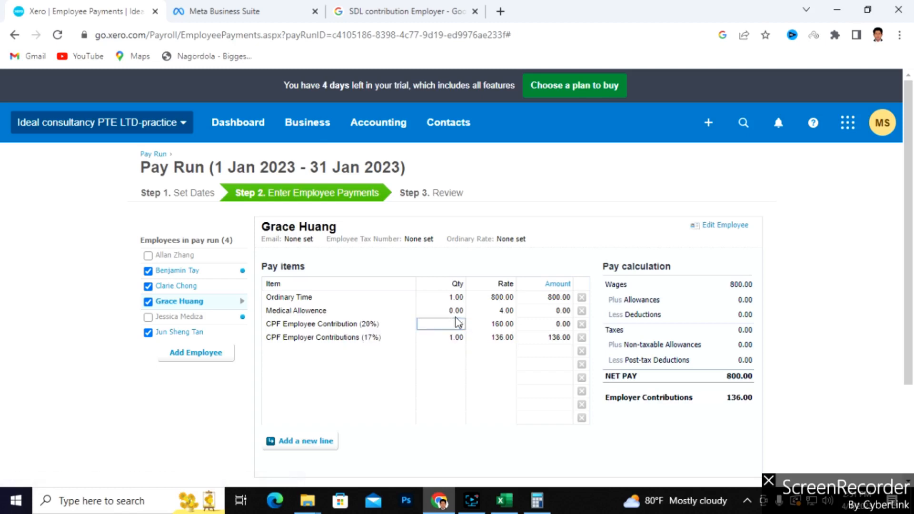
{"action": "left_click", "coordinate": [457, 312]}
{"action": "type", "text": "1"}
Step: Add an SDL contribution Employer pay item with a quantity of 1 for this employee
{"action": "left_click", "coordinate": [382, 354]}
{"action": "left_click", "coordinate": [408, 351]}
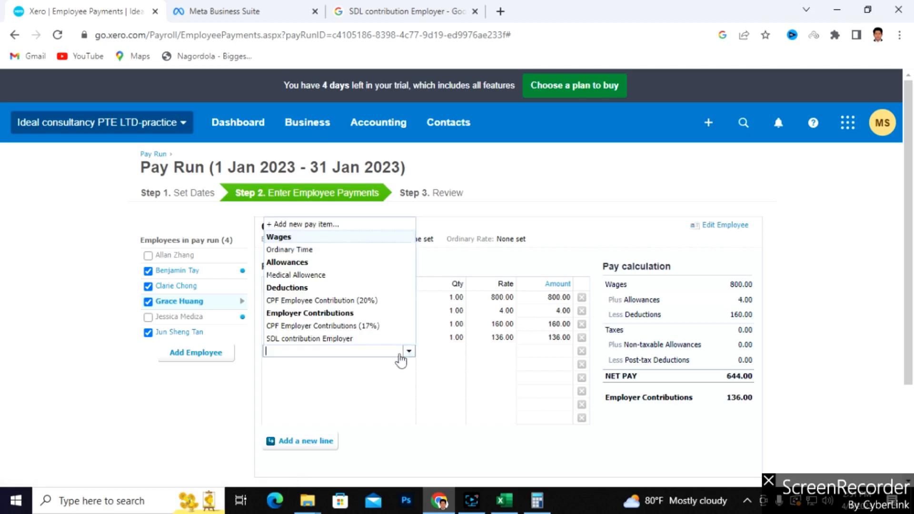
{"action": "left_click", "coordinate": [288, 339]}
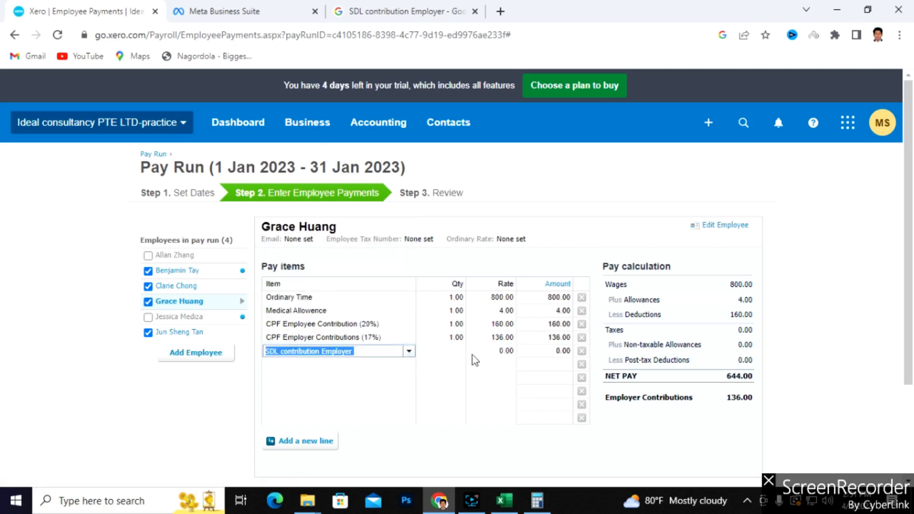
{"action": "left_click", "coordinate": [459, 352]}
{"action": "type", "text": "1"}
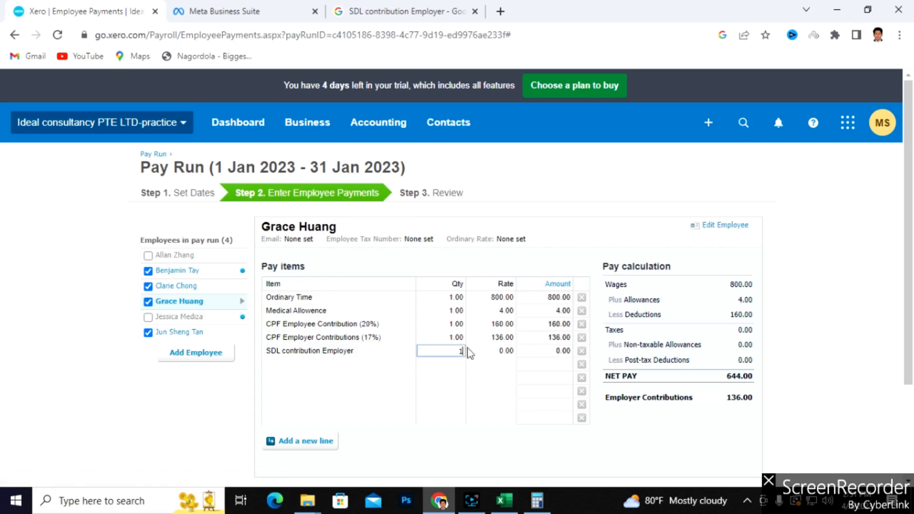
{"action": "key", "text": "Tab"}
Step: Check the minimum SDL amount in the Google results and set the SDL contribution Employer rate to 2
{"action": "left_click", "coordinate": [379, 9]}
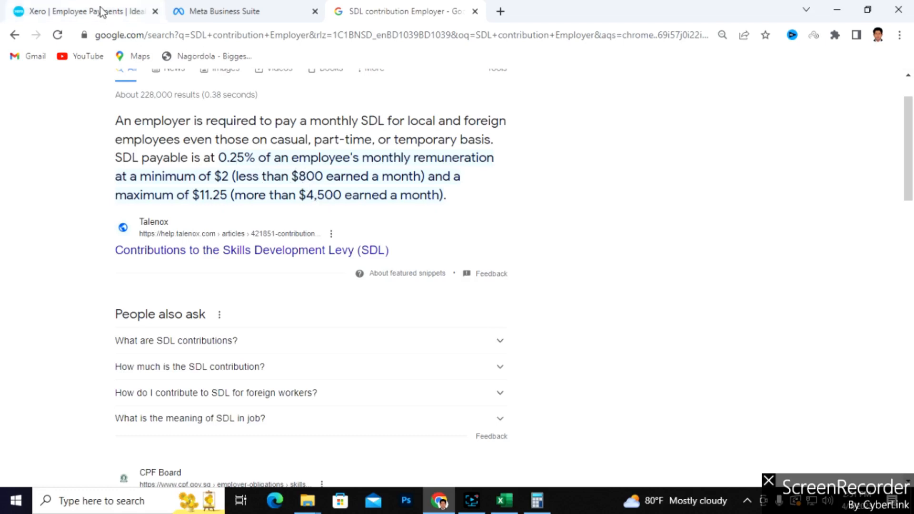
{"action": "left_click", "coordinate": [120, 14]}
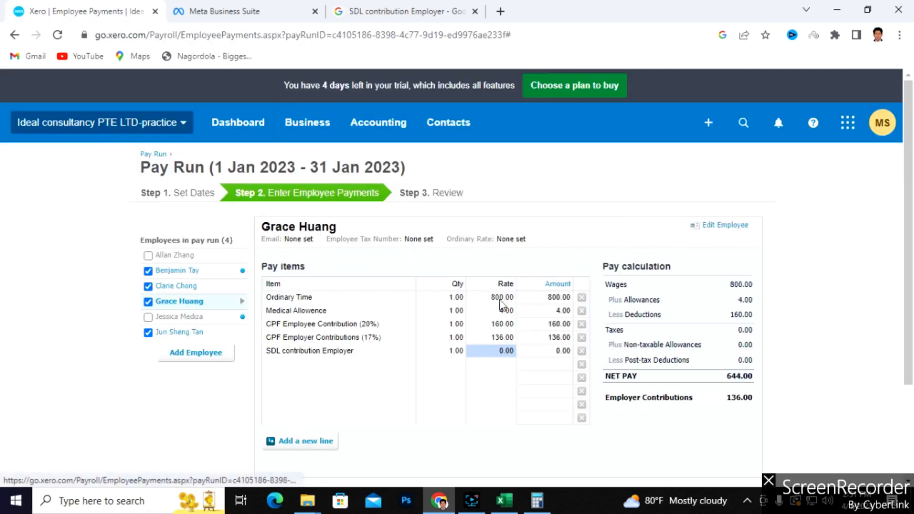
{"action": "left_click", "coordinate": [501, 352]}
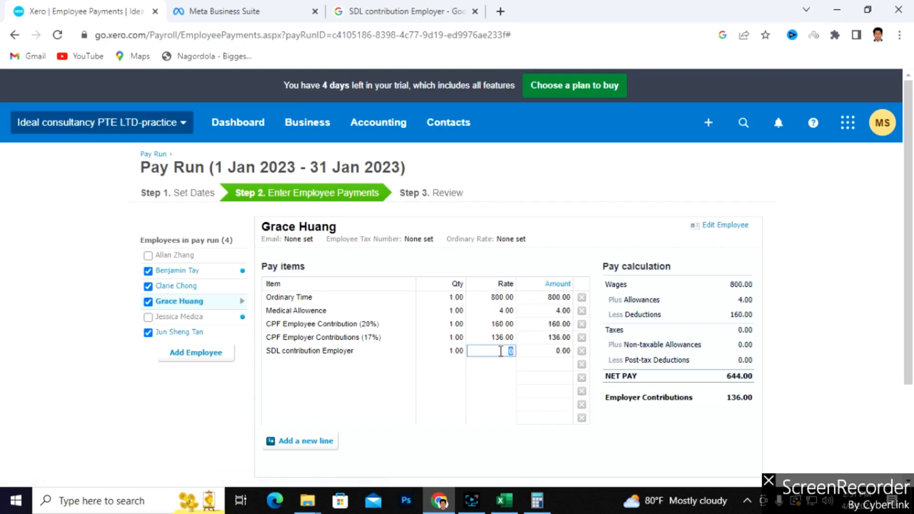
{"action": "type", "text": "2"}
{"action": "left_click", "coordinate": [500, 377]}
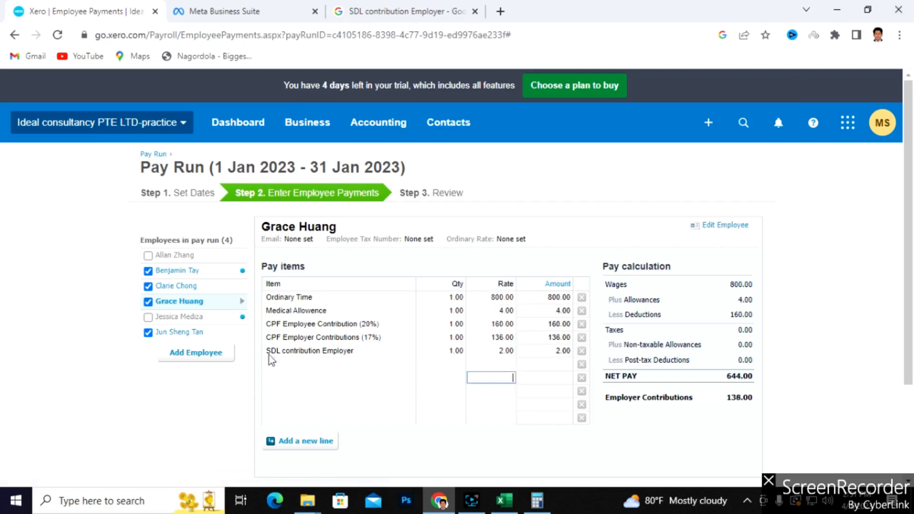
Step: Find the last January employee in the Payrun workbook and set that employee's Ordinary Time in Xero to quantity 1 and rate 30000
{"action": "left_click", "coordinate": [504, 501]}
{"action": "left_click", "coordinate": [50, 257]}
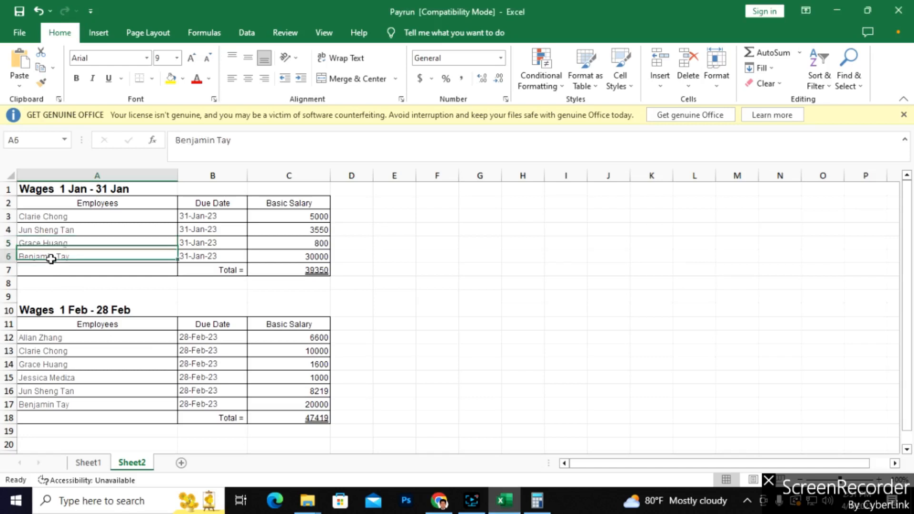
{"action": "left_click", "coordinate": [446, 508]}
{"action": "left_click", "coordinate": [180, 270]}
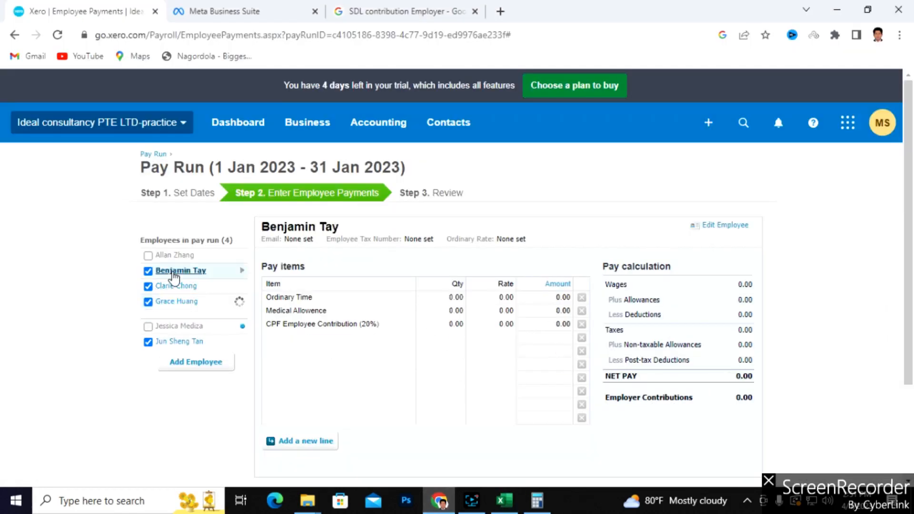
{"action": "left_click", "coordinate": [458, 298]}
{"action": "type", "text": "1"}
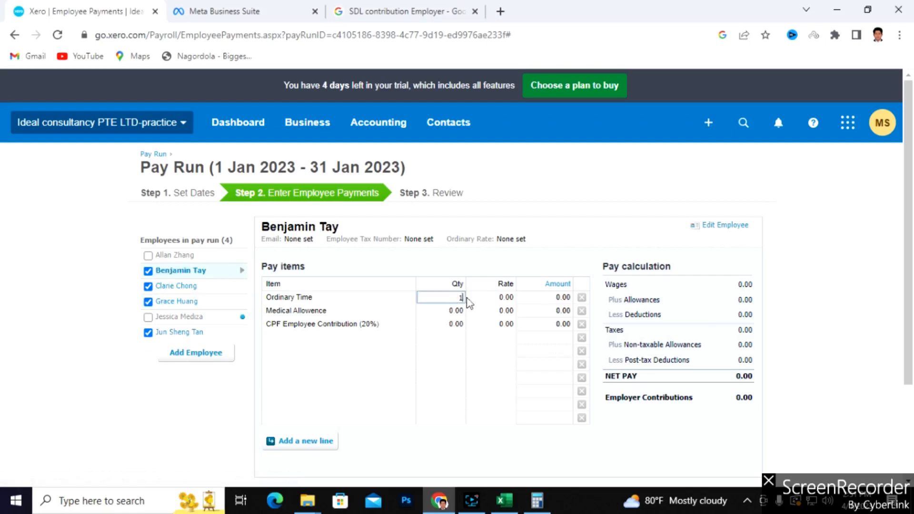
{"action": "left_click", "coordinate": [482, 298]}
{"action": "type", "text": "30000"}
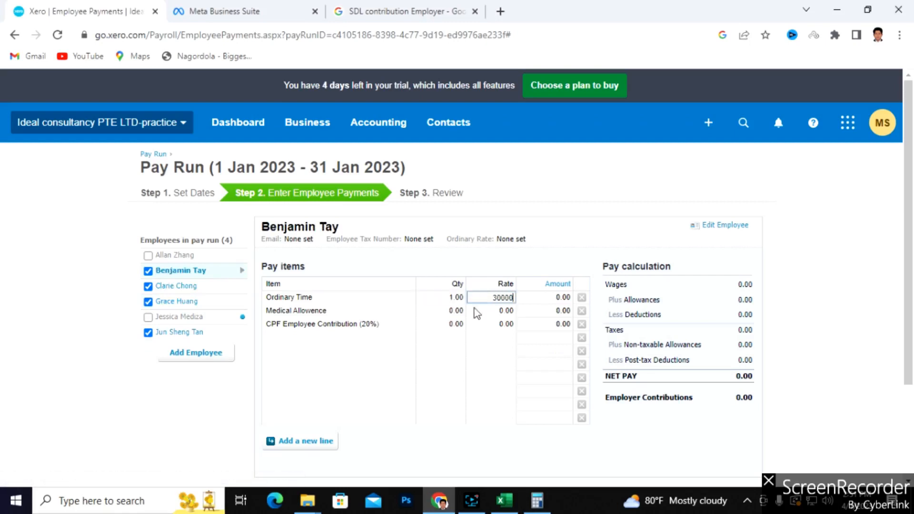
{"action": "left_click", "coordinate": [448, 312]}
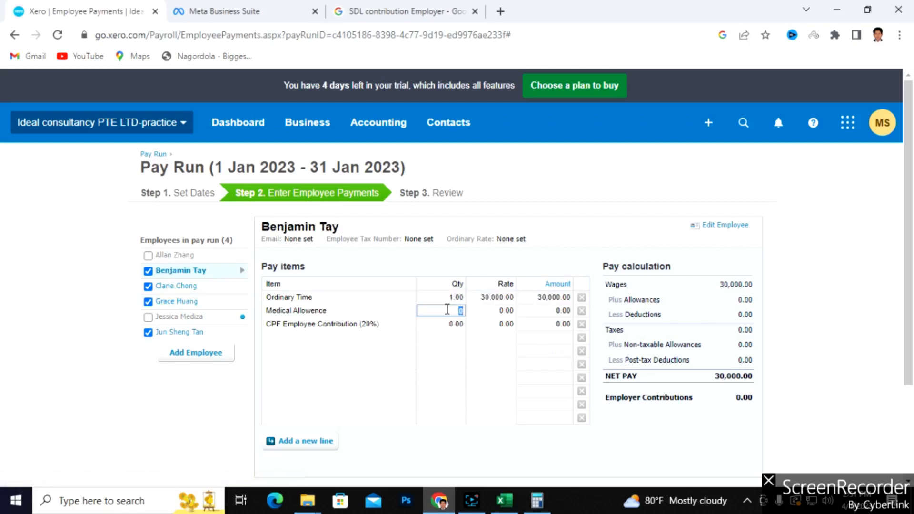
Step: Set the Medical Allowence rate to 1500 and the CPF Employee Contribution (20%) rate to 6000 for this employee
{"action": "left_click", "coordinate": [496, 312]}
{"action": "type", "text": "1500"}
{"action": "left_click", "coordinate": [441, 326]}
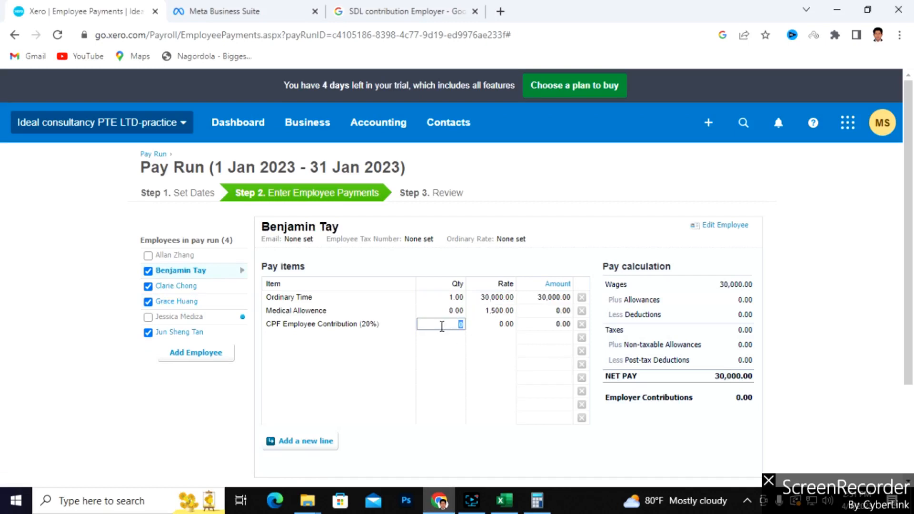
{"action": "left_click", "coordinate": [489, 326]}
Step: Add a CPF Employer Contributions (17%) pay item with quantity 1 and rate 5100
{"action": "left_click", "coordinate": [408, 339]}
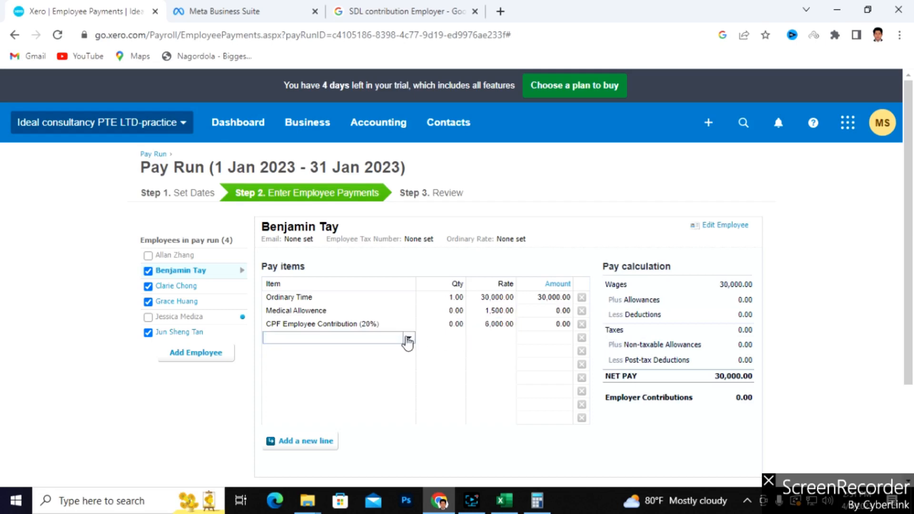
{"action": "left_click", "coordinate": [408, 339]}
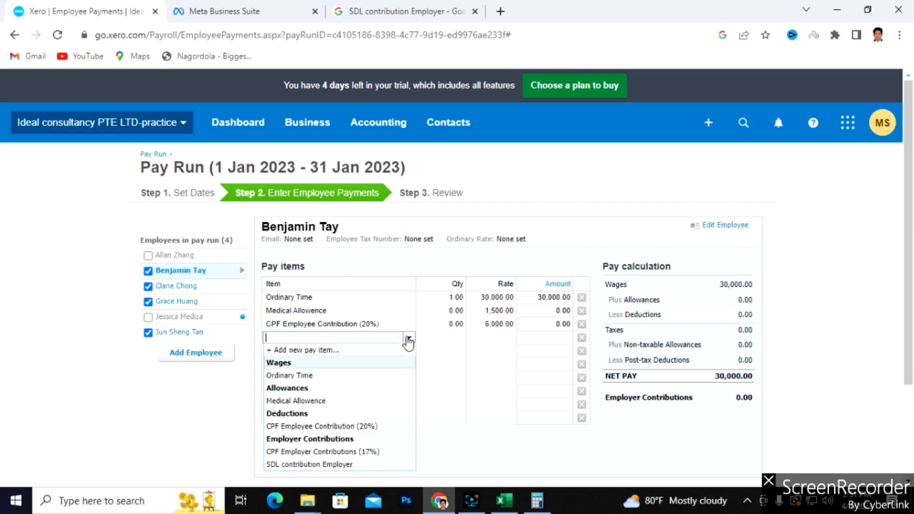
{"action": "left_click", "coordinate": [322, 451]}
{"action": "left_click", "coordinate": [444, 339]}
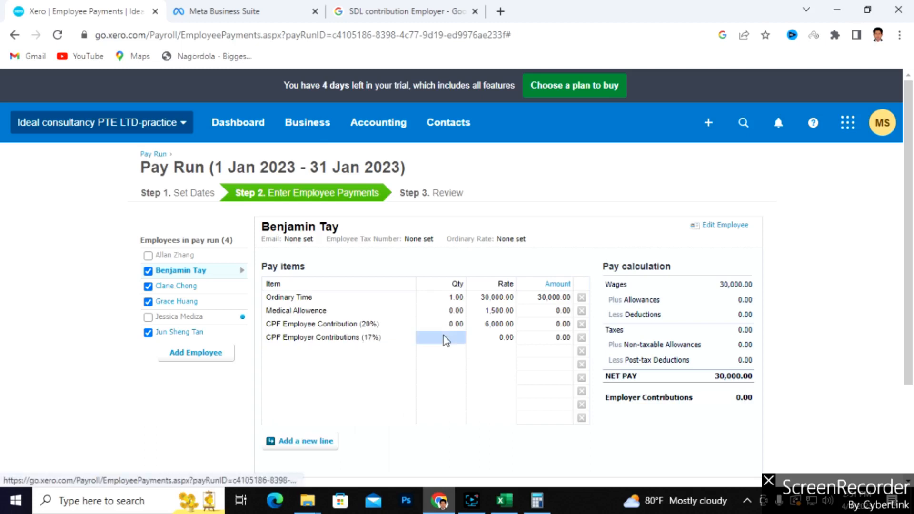
{"action": "right_click", "coordinate": [441, 337]}
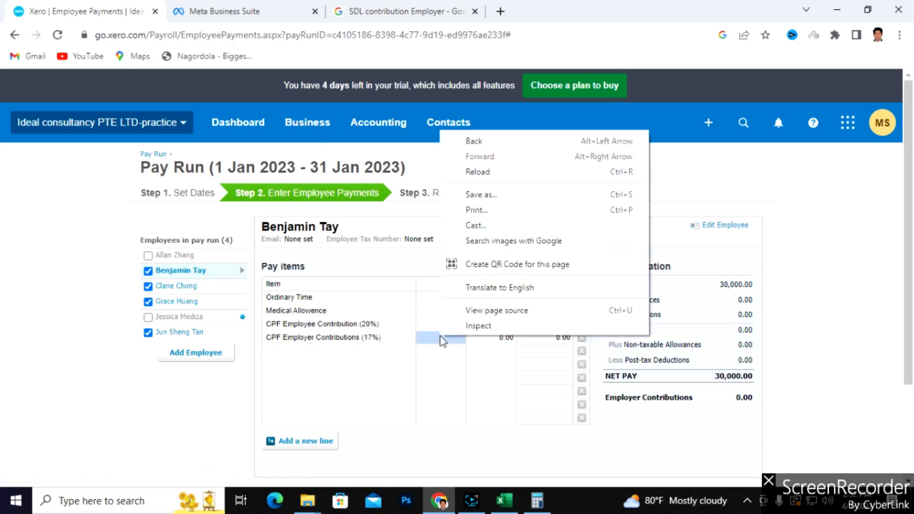
{"action": "left_click", "coordinate": [450, 364]}
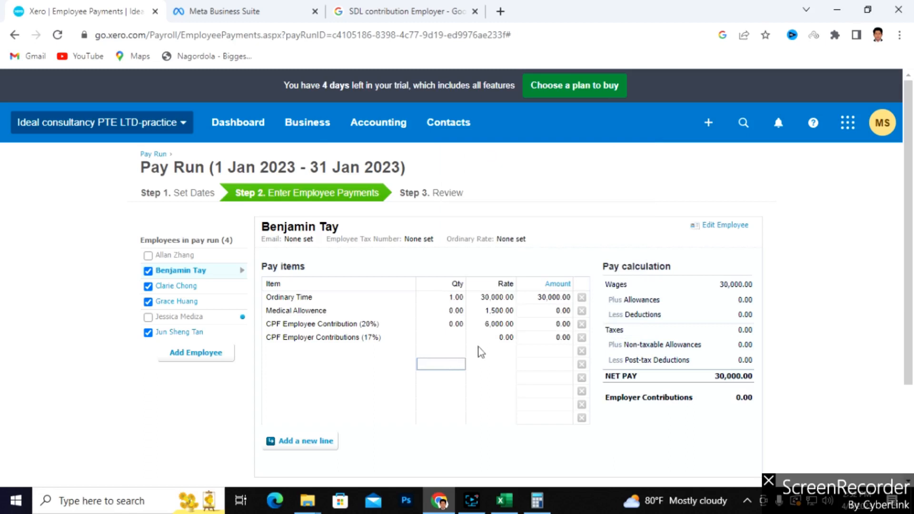
{"action": "left_click", "coordinate": [449, 336]}
{"action": "type", "text": "1"}
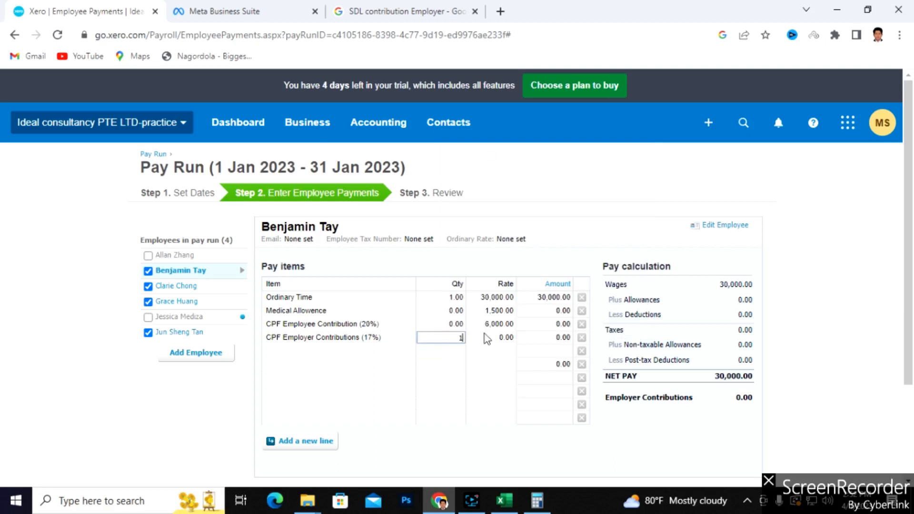
{"action": "left_click", "coordinate": [485, 333]}
{"action": "type", "text": "5,"}
{"action": "type", "text": "100"}
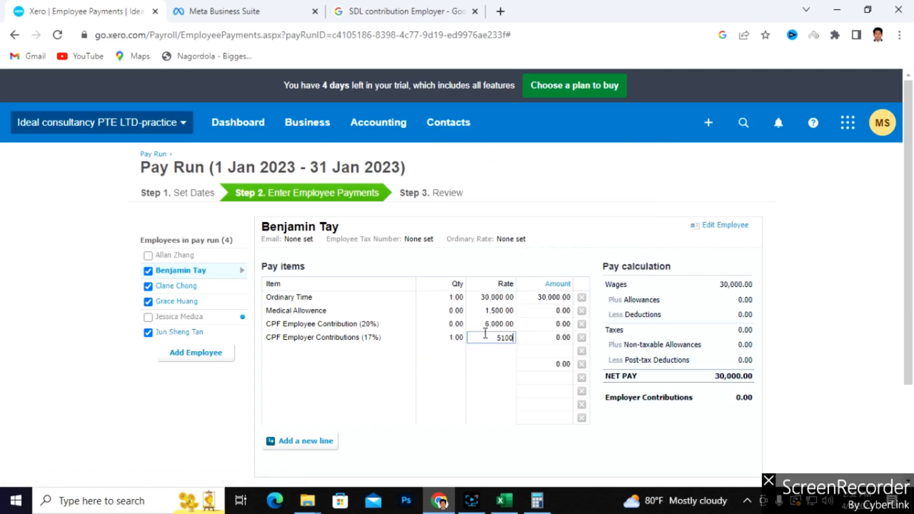
Step: Add an SDL contribution Employer pay item with quantity 1 and the maximum SDL from the Google results, 11.25, as its rate
{"action": "left_click", "coordinate": [395, 353]}
{"action": "left_click", "coordinate": [409, 352]}
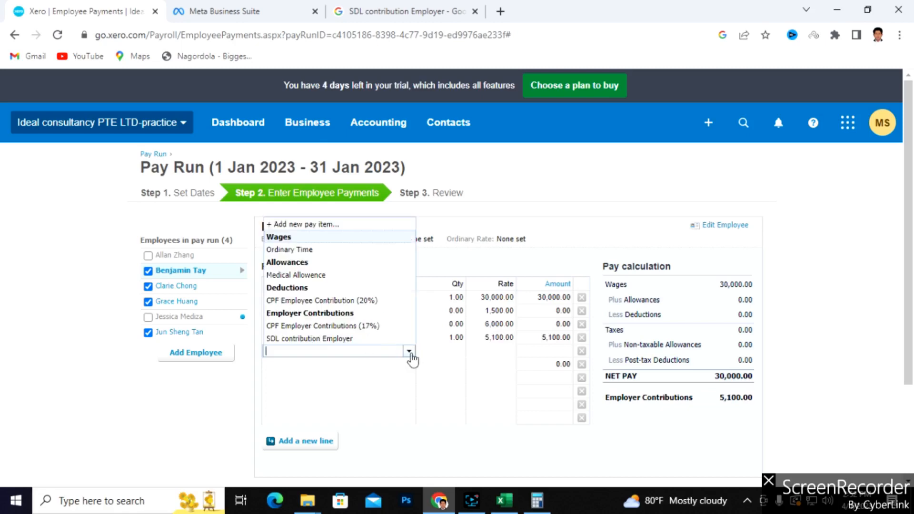
{"action": "left_click", "coordinate": [308, 339]}
{"action": "left_click", "coordinate": [367, 13]}
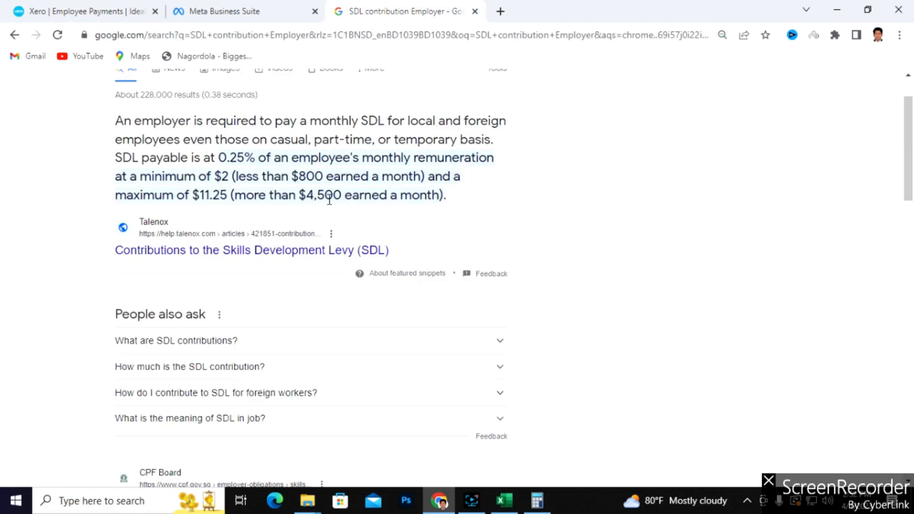
{"action": "left_click", "coordinate": [107, 10]}
{"action": "left_click", "coordinate": [452, 353]}
{"action": "type", "text": "1"}
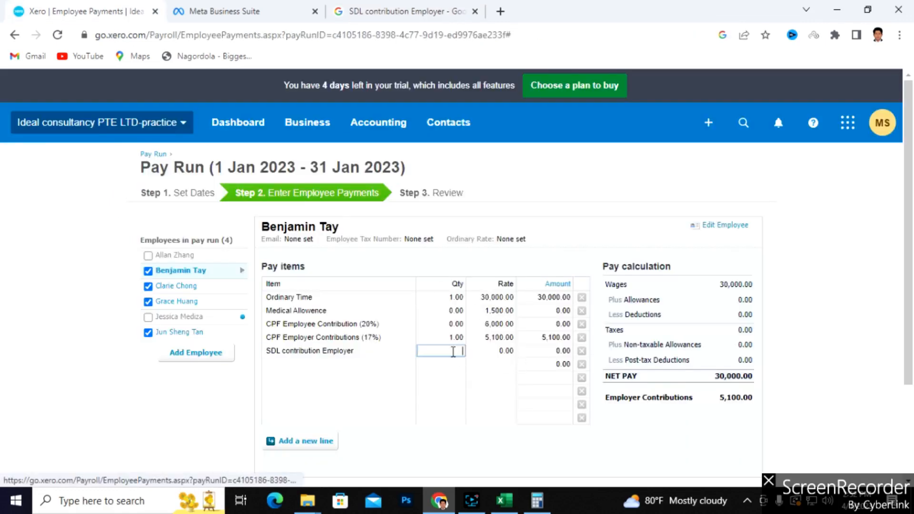
{"action": "left_click", "coordinate": [509, 351]}
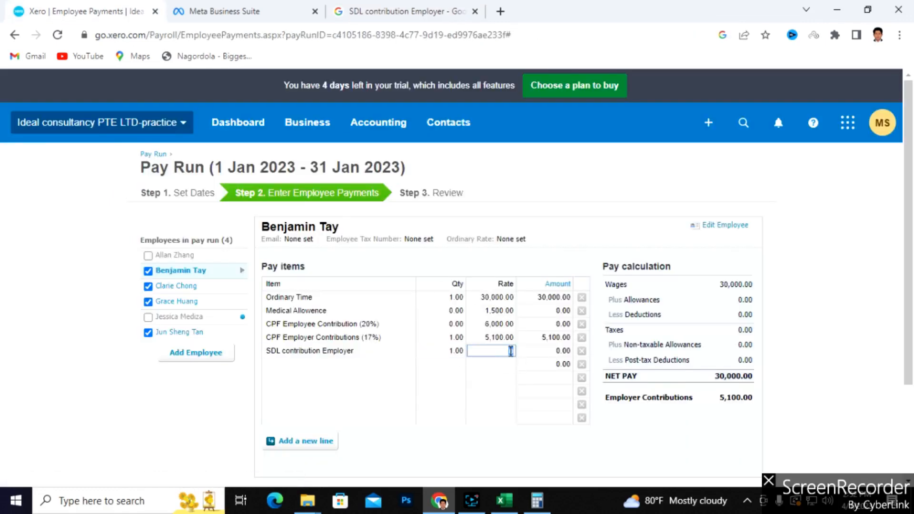
{"action": "left_click", "coordinate": [467, 381]}
Step: Check the list of January employees in the Payrun workbook in Excel and advance the Xero pay run to the Review step
{"action": "scroll", "coordinate": [466, 386], "scroll_direction": "down", "scroll_amount": 1}
{"action": "left_click", "coordinate": [503, 500]}
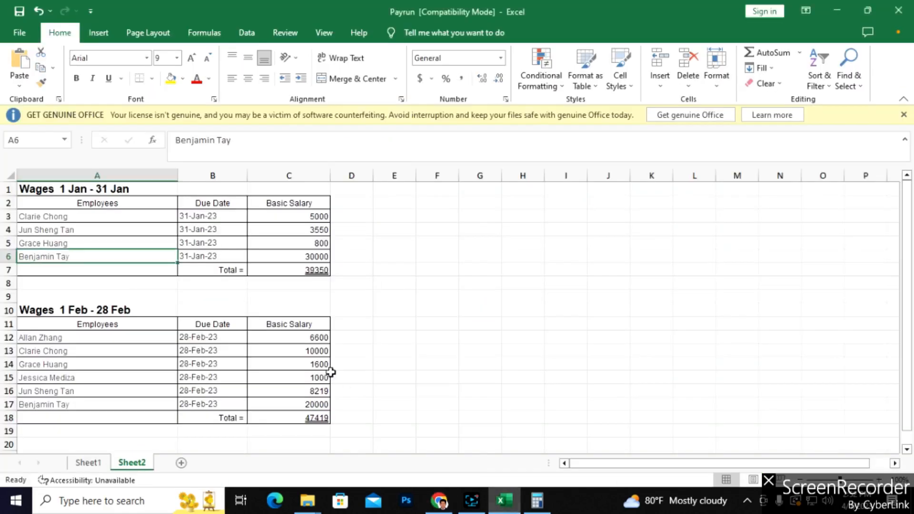
{"action": "left_click_drag", "start_coordinate": [152, 219], "coordinate": [145, 261]}
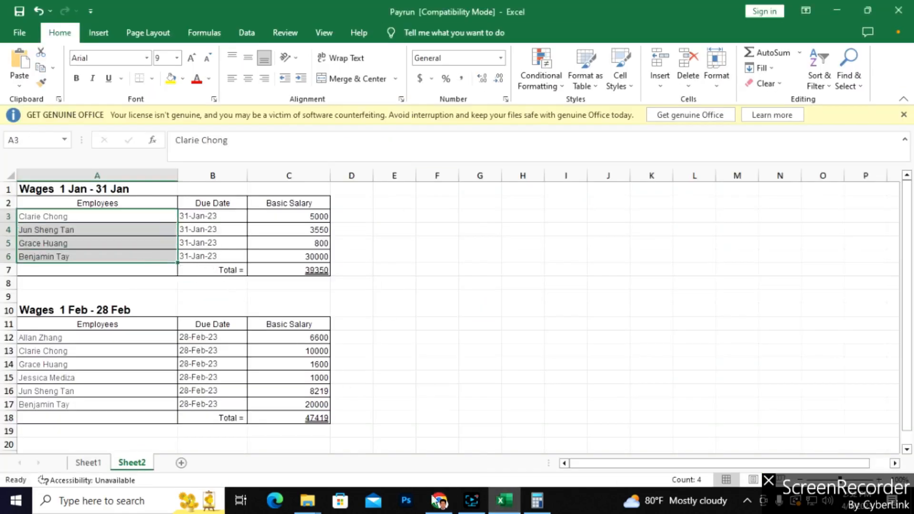
{"action": "left_click", "coordinate": [439, 500]}
{"action": "left_click", "coordinate": [469, 354]}
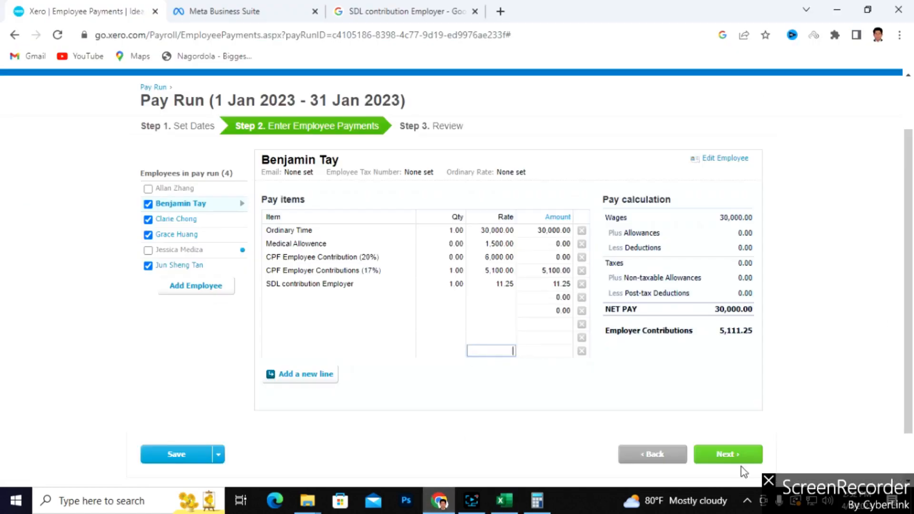
{"action": "left_click", "coordinate": [733, 460]}
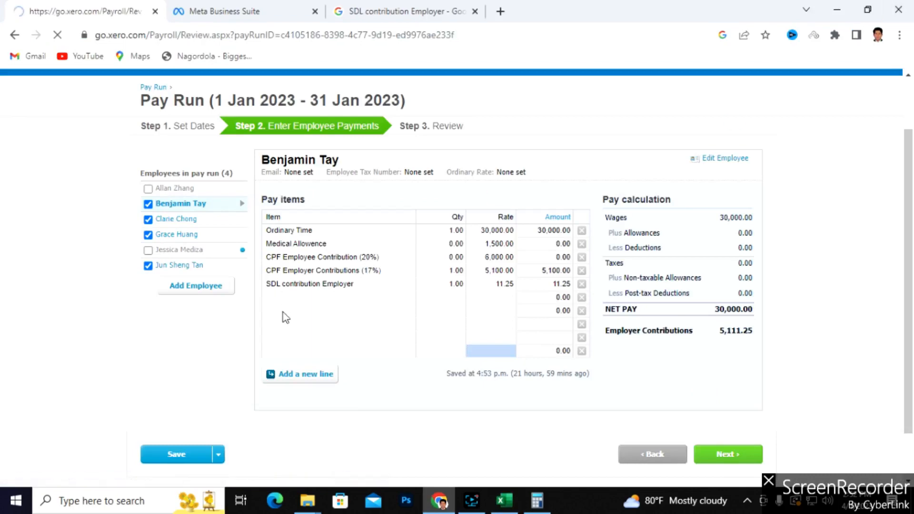
Step: Review the pay run summary, the employee payments and the other payments with their due dates
{"action": "scroll", "coordinate": [571, 260], "scroll_direction": "down", "scroll_amount": 8}
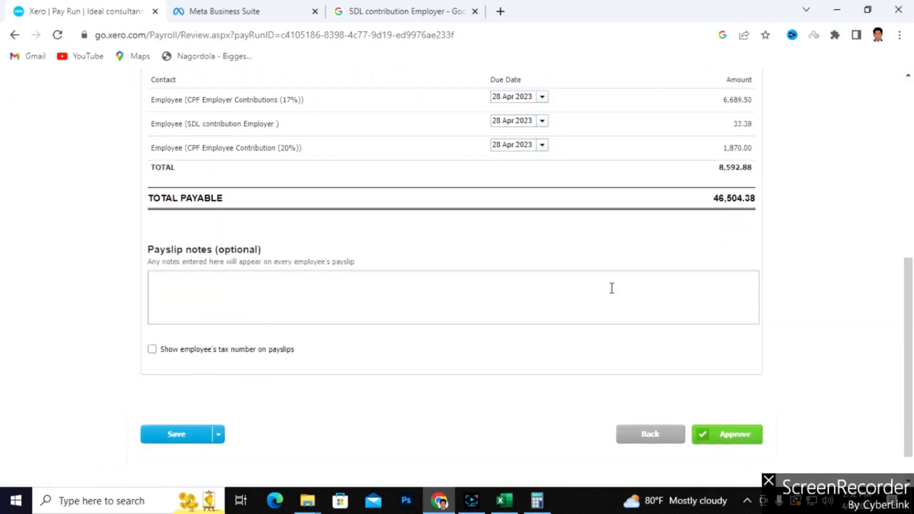
{"action": "scroll", "coordinate": [614, 294], "scroll_direction": "up", "scroll_amount": 4}
{"action": "scroll", "coordinate": [614, 294], "scroll_direction": "up", "scroll_amount": 4}
{"action": "scroll", "coordinate": [615, 294], "scroll_direction": "down", "scroll_amount": 4}
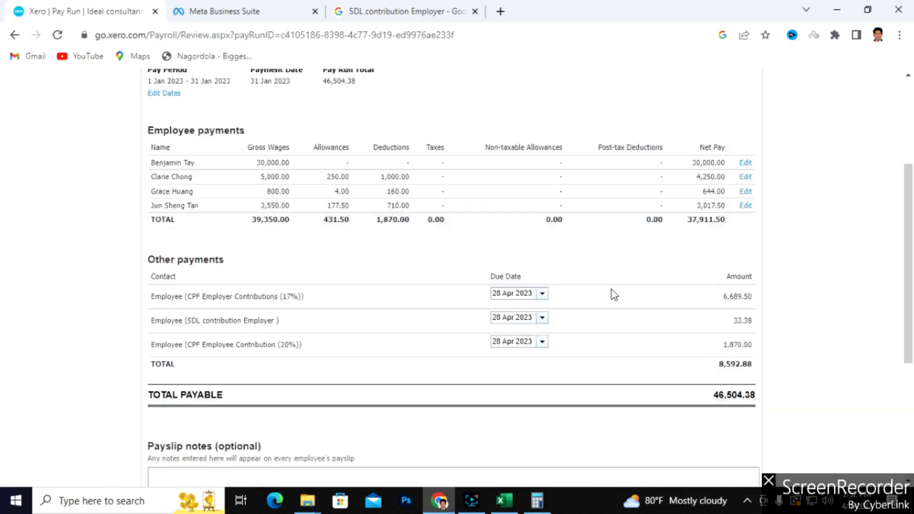
{"action": "scroll", "coordinate": [613, 290], "scroll_direction": "down", "scroll_amount": 4}
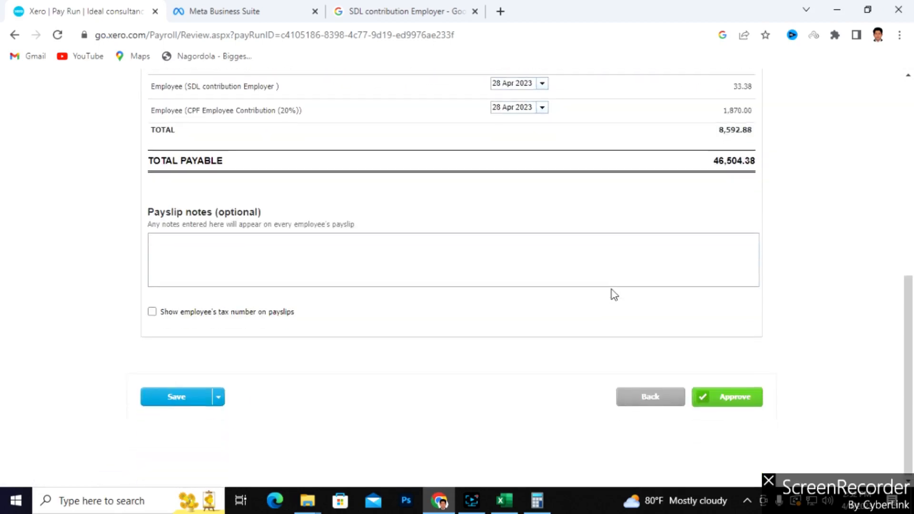
{"action": "scroll", "coordinate": [612, 290], "scroll_direction": "up", "scroll_amount": 4}
{"action": "scroll", "coordinate": [613, 290], "scroll_direction": "down", "scroll_amount": 8}
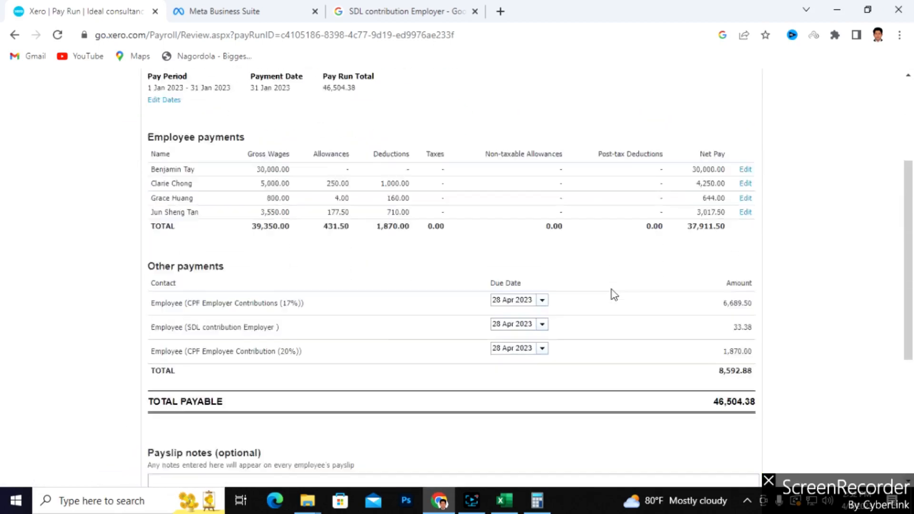
{"action": "scroll", "coordinate": [460, 306], "scroll_direction": "up", "scroll_amount": 4}
{"action": "scroll", "coordinate": [459, 306], "scroll_direction": "up", "scroll_amount": 3}
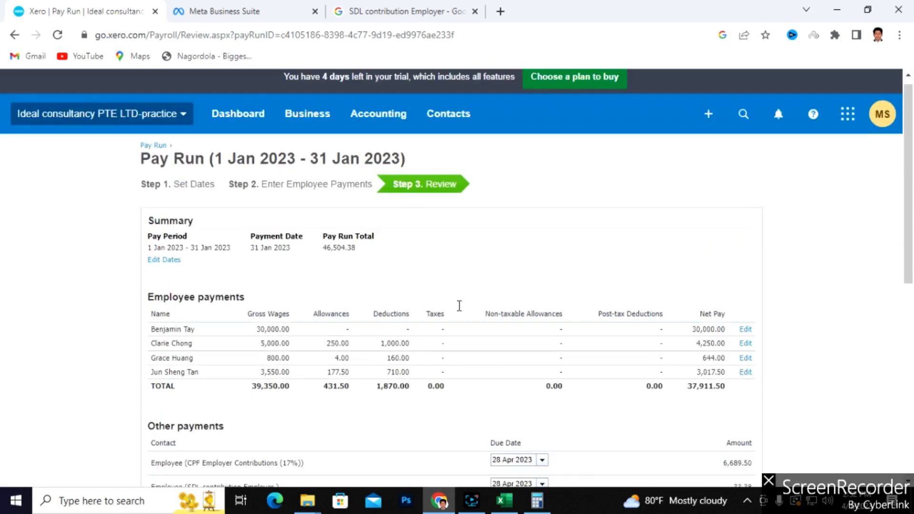
Step: Set the due date of the CPF Employer Contributions (17%) payment to 31 Jan 2023
{"action": "scroll", "coordinate": [526, 347], "scroll_direction": "down", "scroll_amount": 3}
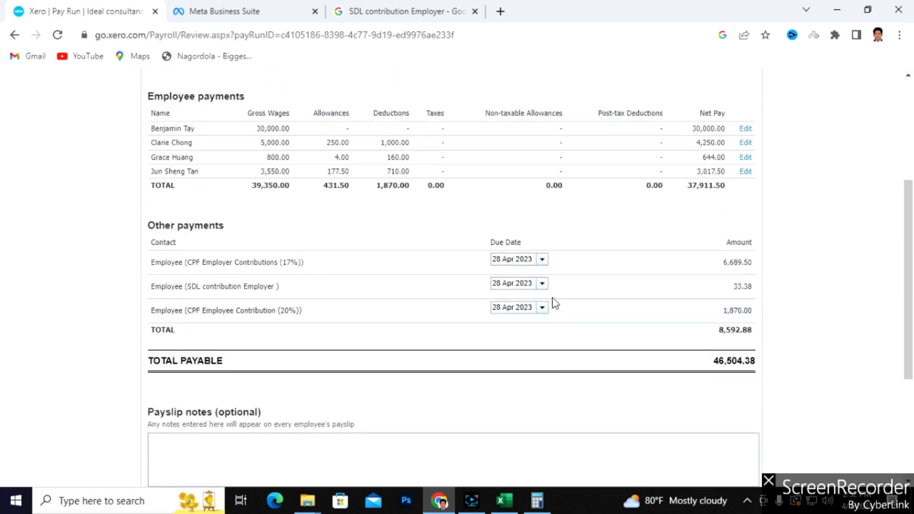
{"action": "left_click", "coordinate": [542, 261]}
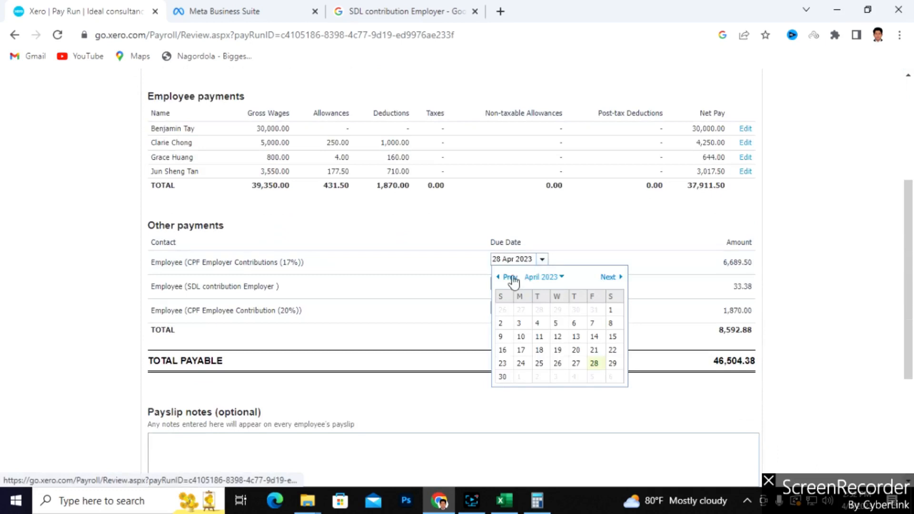
{"action": "left_click", "coordinate": [498, 280]}
{"action": "left_click", "coordinate": [498, 280]}
{"action": "left_click", "coordinate": [499, 280]}
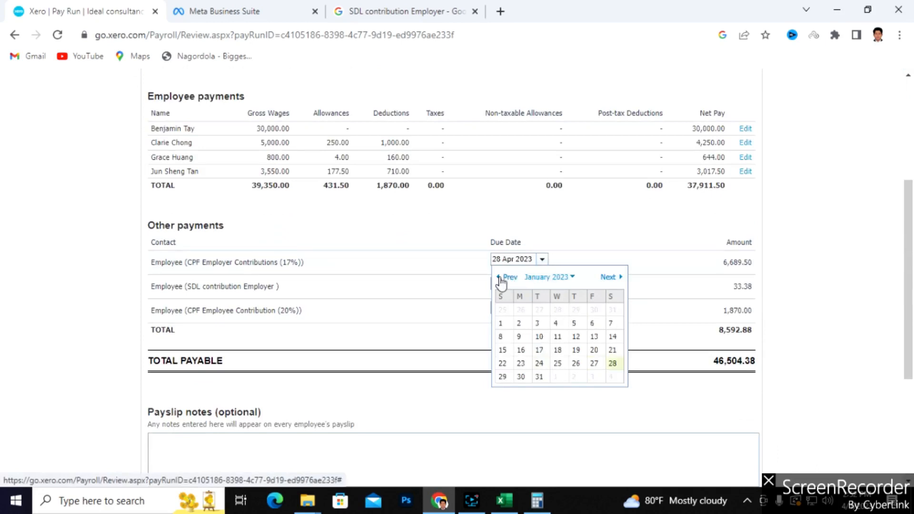
{"action": "left_click", "coordinate": [548, 378]}
Step: Set the due date of the SDL contribution Employer payment to 31 Jan 2023
{"action": "left_click", "coordinate": [542, 283]}
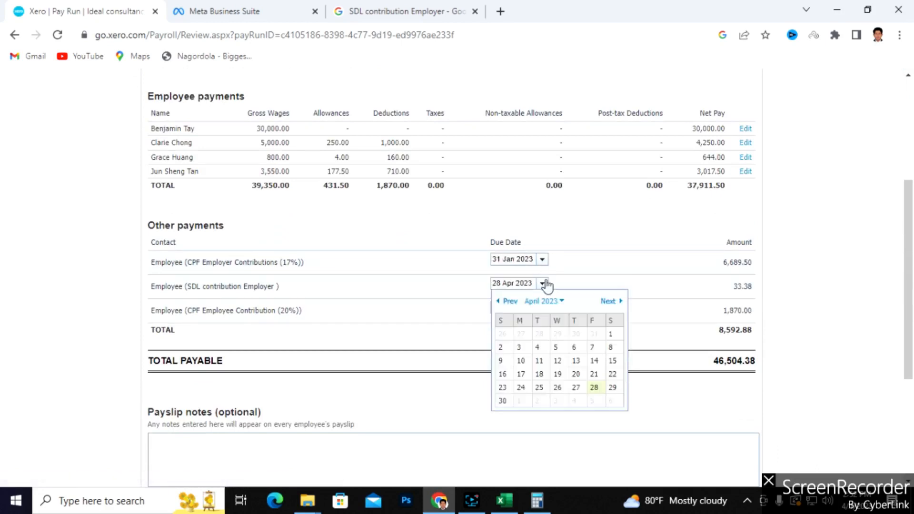
{"action": "left_click", "coordinate": [504, 302]}
{"action": "left_click", "coordinate": [504, 302]}
{"action": "left_click", "coordinate": [503, 302]}
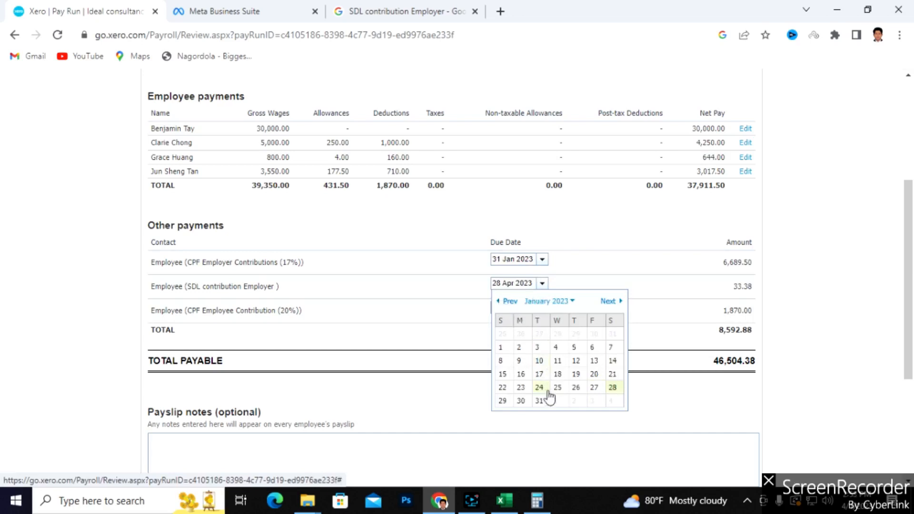
{"action": "left_click", "coordinate": [540, 401]}
Step: Set the due date of the CPF Employee Contribution (20%) payment to 31 Jan 2023
{"action": "left_click", "coordinate": [525, 307]}
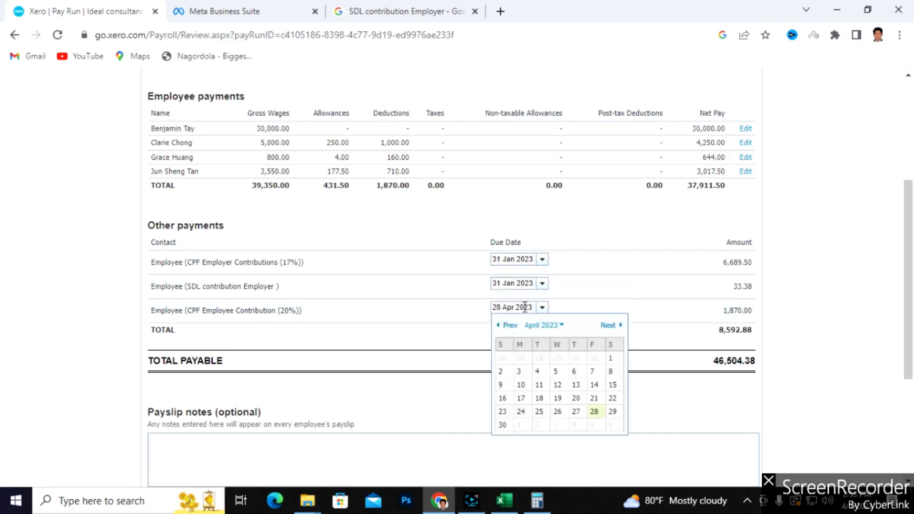
{"action": "left_click", "coordinate": [501, 326]}
{"action": "left_click", "coordinate": [502, 326]}
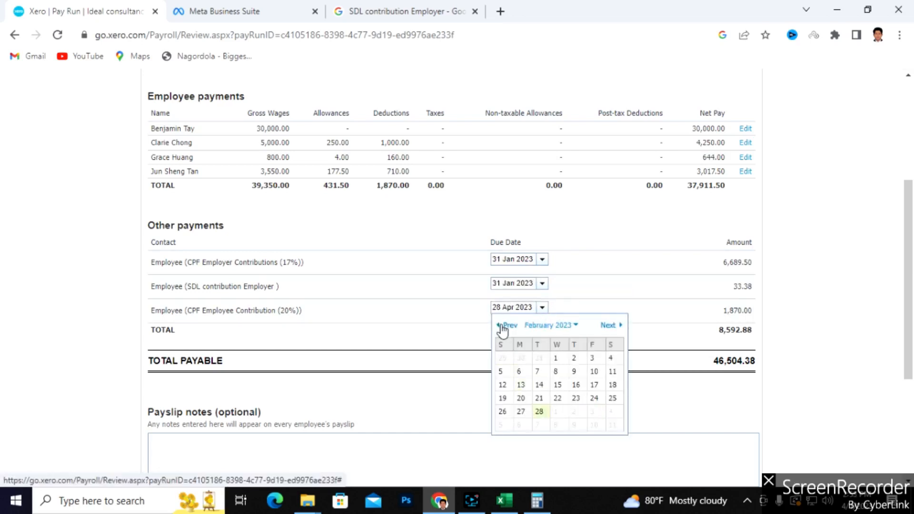
{"action": "left_click", "coordinate": [502, 327]}
{"action": "left_click", "coordinate": [540, 424]}
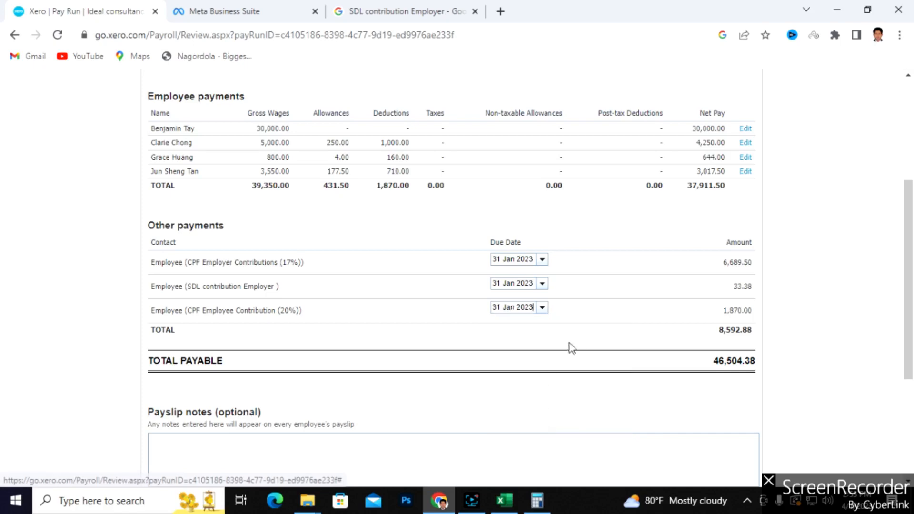
Step: Recheck the payment amounts and due dates, and approve the January 2023 pay run
{"action": "scroll", "coordinate": [635, 357], "scroll_direction": "down", "scroll_amount": 4}
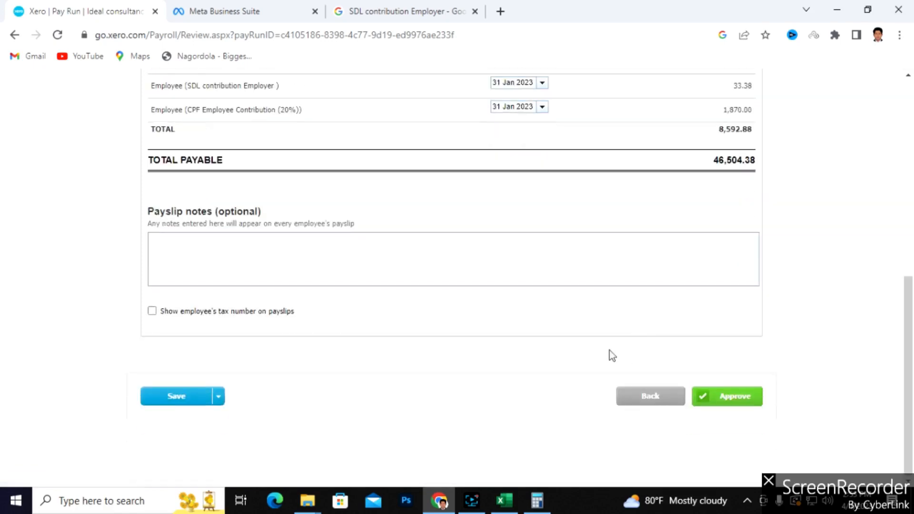
{"action": "scroll", "coordinate": [275, 376], "scroll_direction": "up", "scroll_amount": 10}
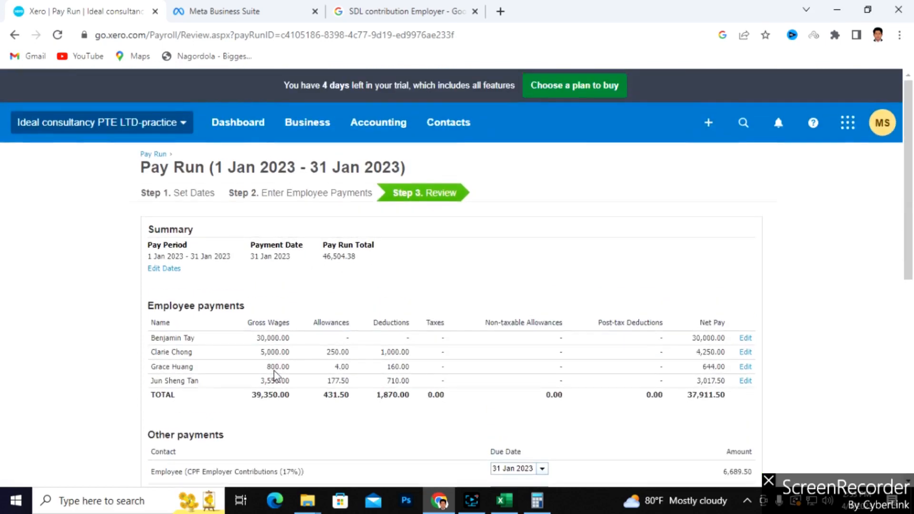
{"action": "scroll", "coordinate": [359, 382], "scroll_direction": "down", "scroll_amount": 10}
{"action": "scroll", "coordinate": [502, 338], "scroll_direction": "up", "scroll_amount": 5}
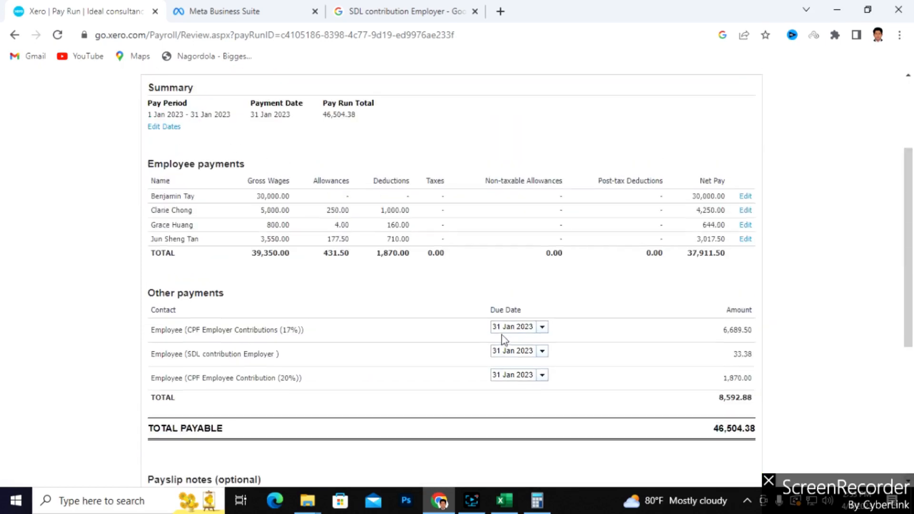
{"action": "scroll", "coordinate": [503, 339], "scroll_direction": "down", "scroll_amount": 3}
{"action": "scroll", "coordinate": [501, 336], "scroll_direction": "down", "scroll_amount": 2}
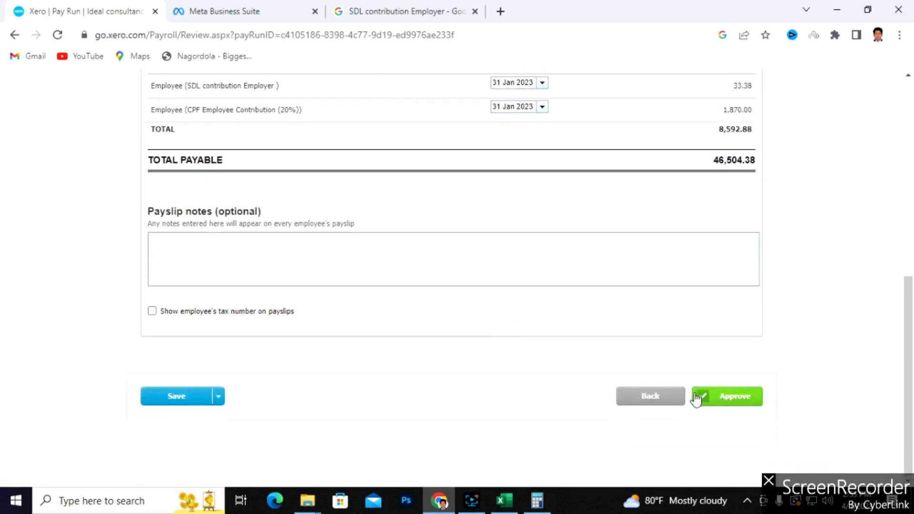
{"action": "left_click", "coordinate": [719, 400]}
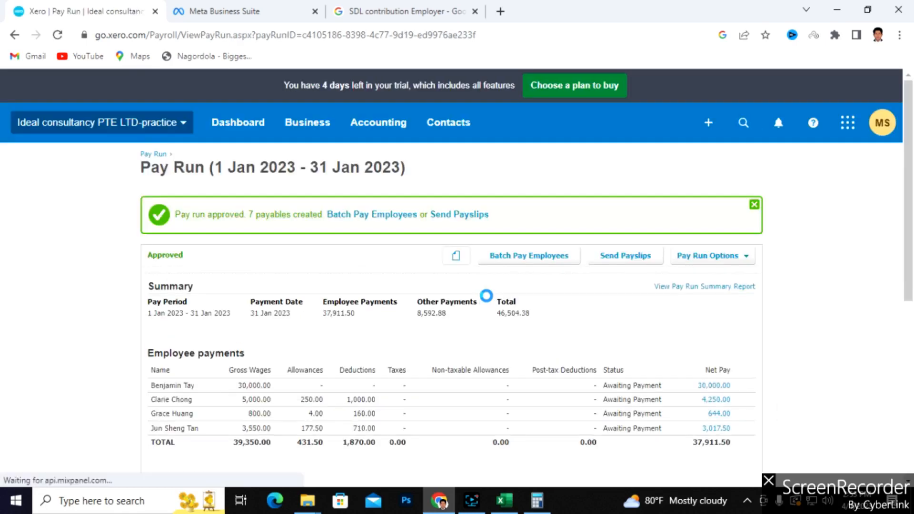
{"action": "scroll", "coordinate": [551, 302], "scroll_direction": "down", "scroll_amount": 4}
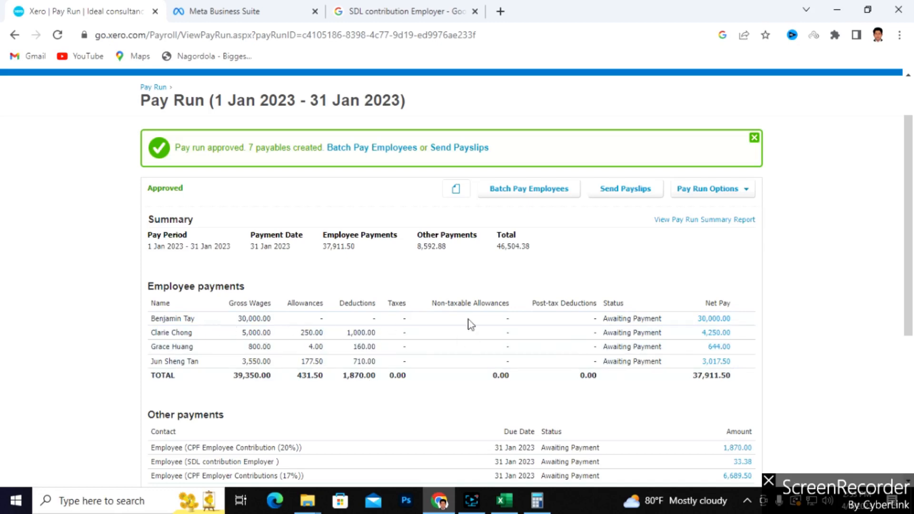
Step: Open the payslip with 30,000.00 net pay from the approved January pay run for editing
{"action": "left_click", "coordinate": [719, 320]}
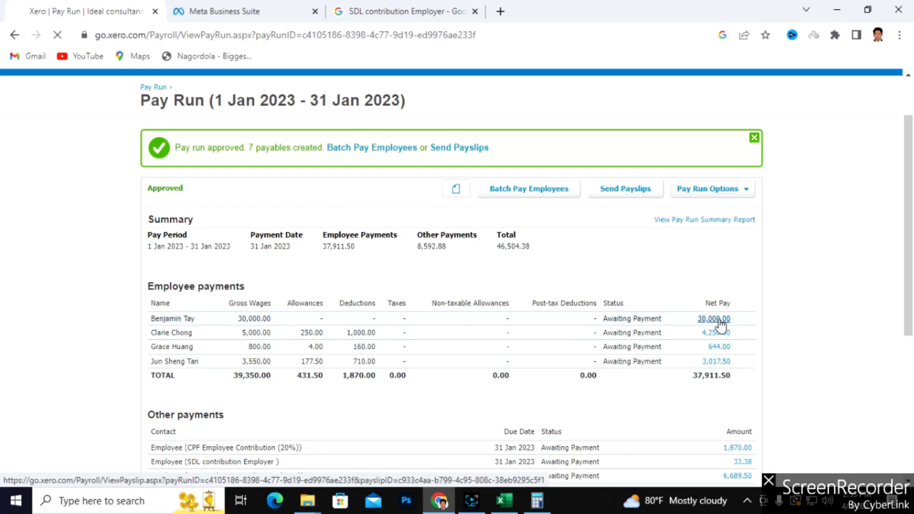
{"action": "scroll", "coordinate": [720, 327], "scroll_direction": "down", "scroll_amount": 3}
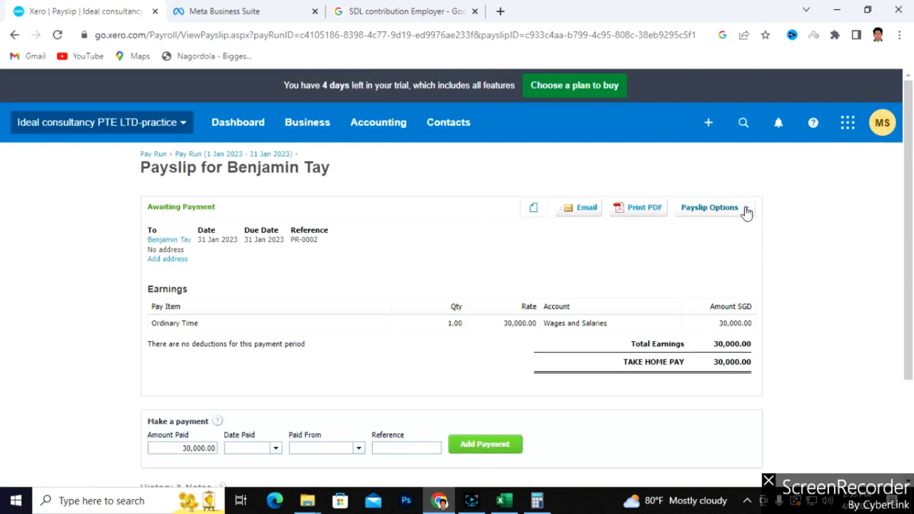
{"action": "left_click", "coordinate": [742, 211]}
{"action": "left_click", "coordinate": [693, 239]}
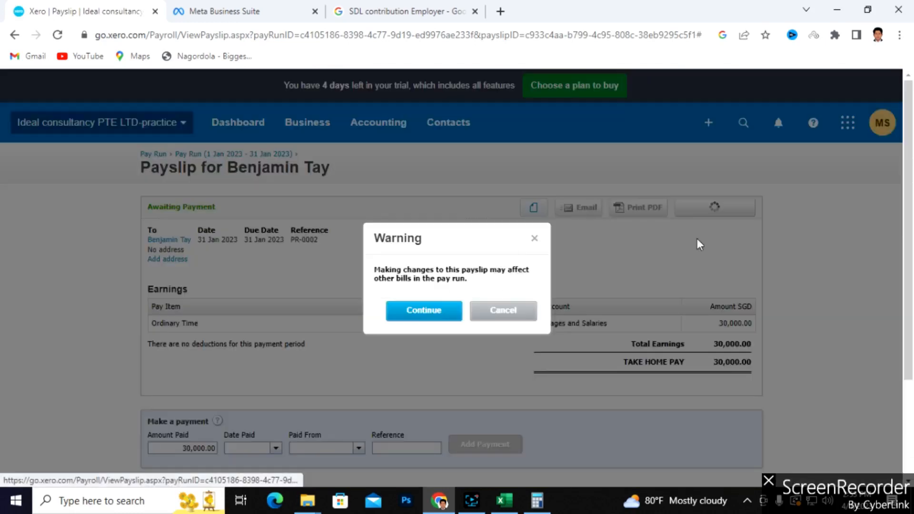
{"action": "left_click", "coordinate": [429, 314]}
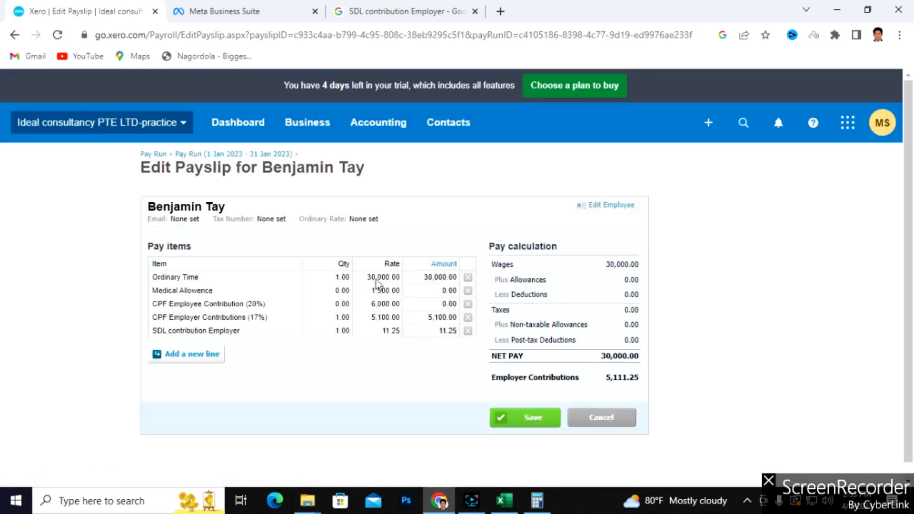
Step: Go through the payslip's salary, medical allowance and CPF rates, and save the payslip together with its affected invoices
{"action": "left_click", "coordinate": [378, 303]}
{"action": "left_click", "coordinate": [380, 291]}
{"action": "left_click", "coordinate": [378, 277]}
{"action": "left_click", "coordinate": [382, 316]}
{"action": "left_click", "coordinate": [383, 304]}
{"action": "left_click", "coordinate": [381, 289]}
{"action": "left_click", "coordinate": [381, 278]}
{"action": "left_click", "coordinate": [382, 317]}
{"action": "left_click", "coordinate": [381, 303]}
{"action": "left_click", "coordinate": [386, 290]}
{"action": "left_click", "coordinate": [383, 278]}
{"action": "left_click", "coordinate": [532, 418]}
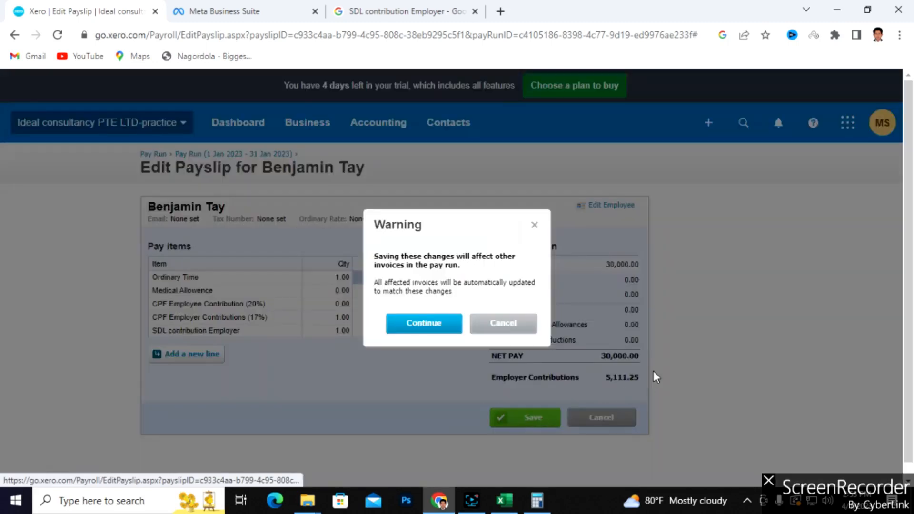
{"action": "left_click", "coordinate": [438, 327]}
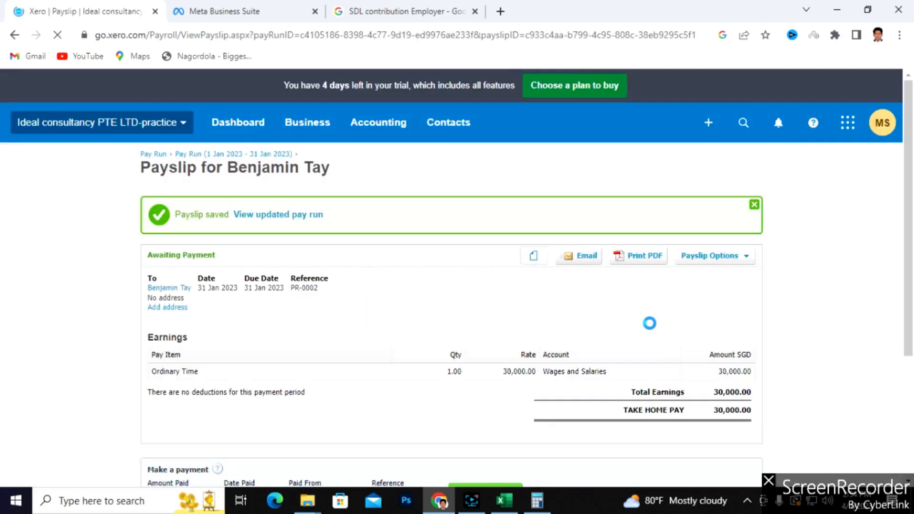
Step: Go to the pay run list and open the approved pay run PR-0002 for 1 Jan 2023 - 31 Jan 2023
{"action": "left_click", "coordinate": [312, 132]}
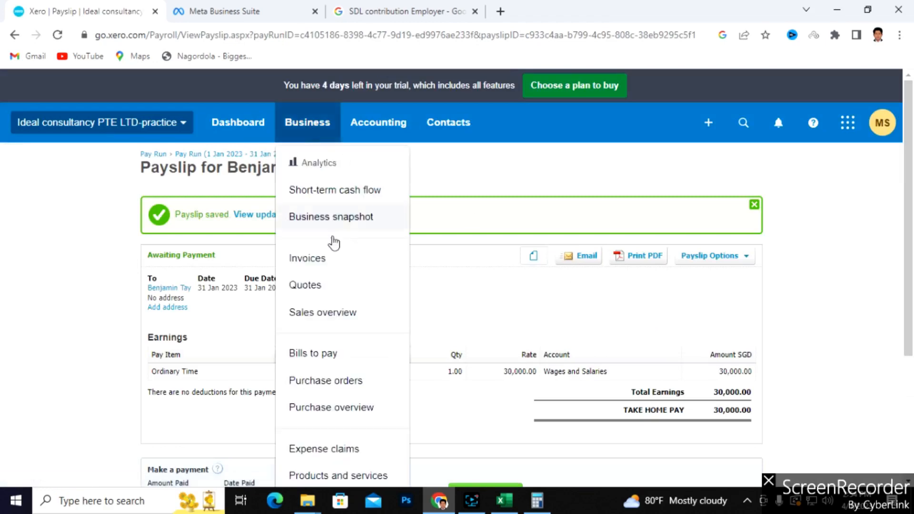
{"action": "scroll", "coordinate": [334, 403], "scroll_direction": "down", "scroll_amount": 4}
{"action": "left_click", "coordinate": [310, 328]}
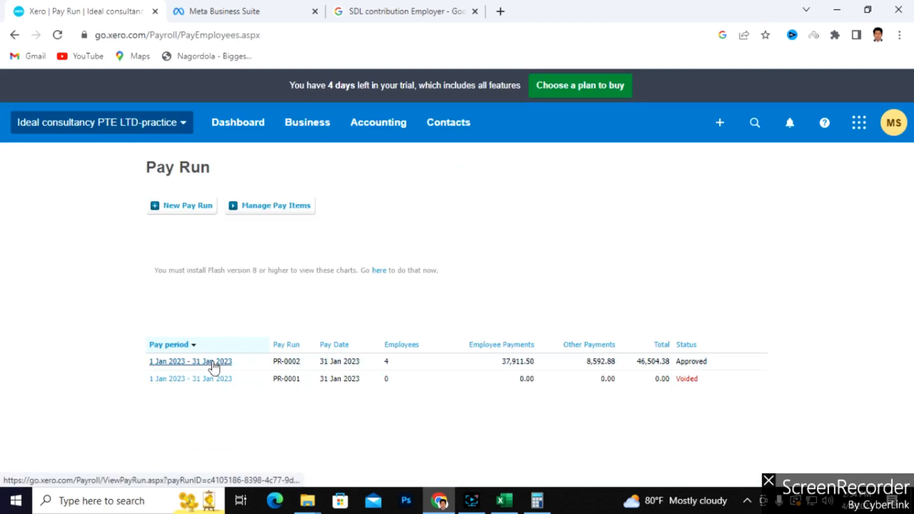
{"action": "left_click", "coordinate": [229, 363]}
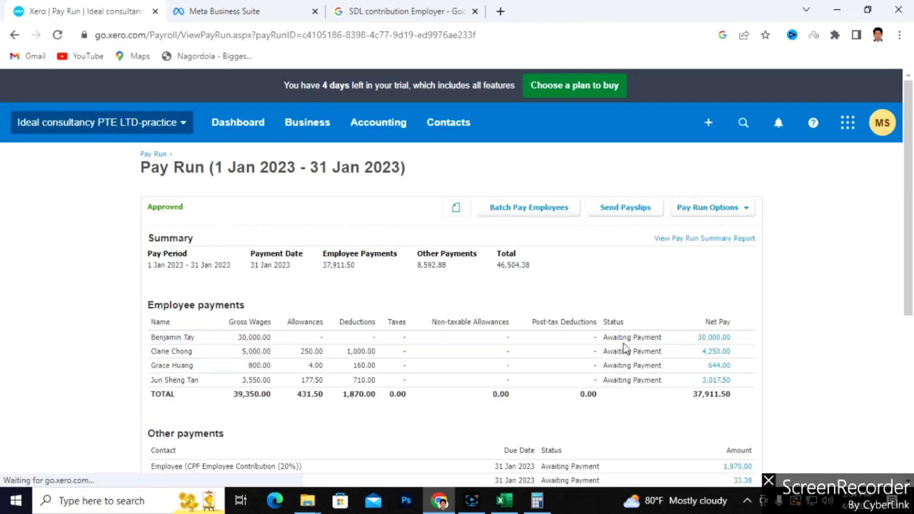
Step: Examine the approved pay run's summary, employee payments, other payments and total
{"action": "scroll", "coordinate": [762, 344], "scroll_direction": "down", "scroll_amount": 6}
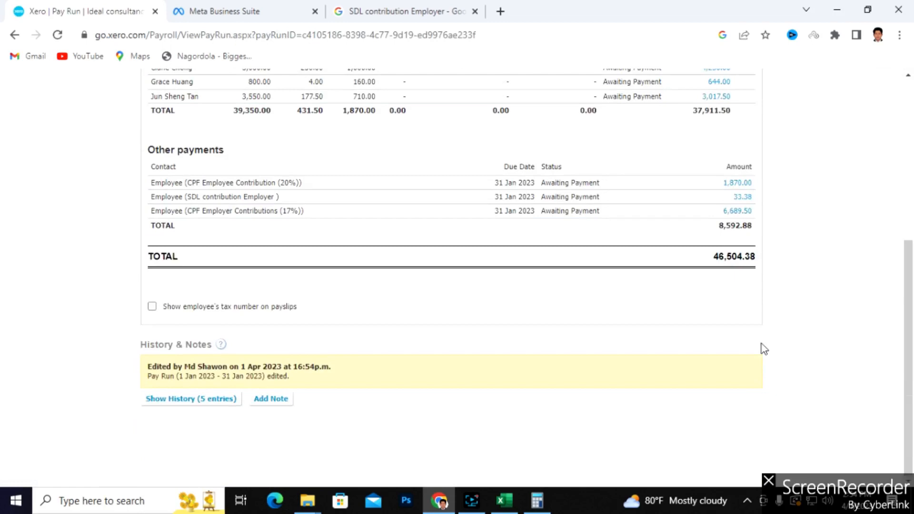
{"action": "scroll", "coordinate": [515, 350], "scroll_direction": "up", "scroll_amount": 3}
{"action": "scroll", "coordinate": [516, 349], "scroll_direction": "up", "scroll_amount": 3}
{"action": "scroll", "coordinate": [613, 369], "scroll_direction": "down", "scroll_amount": 2}
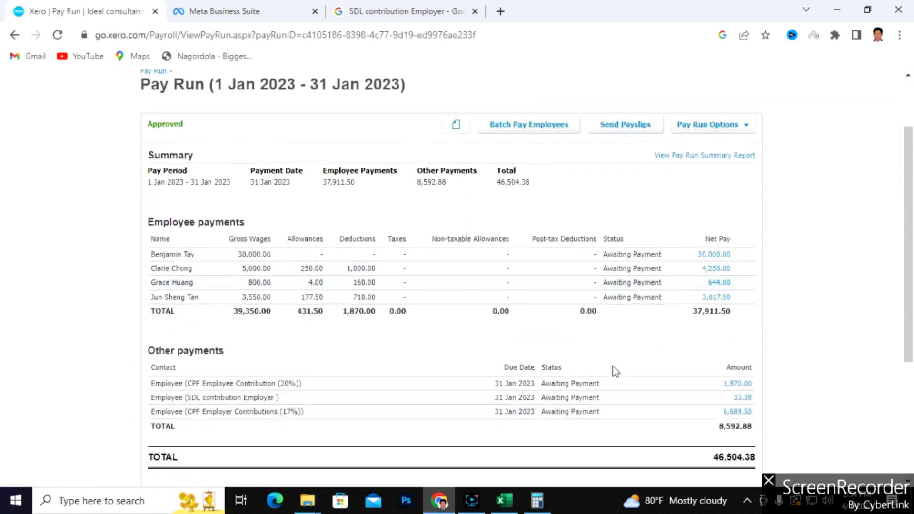
{"action": "scroll", "coordinate": [627, 361], "scroll_direction": "up", "scroll_amount": 1}
{"action": "scroll", "coordinate": [627, 361], "scroll_direction": "up", "scroll_amount": 1}
{"action": "scroll", "coordinate": [624, 357], "scroll_direction": "down", "scroll_amount": 2}
{"action": "scroll", "coordinate": [624, 359], "scroll_direction": "up", "scroll_amount": 2}
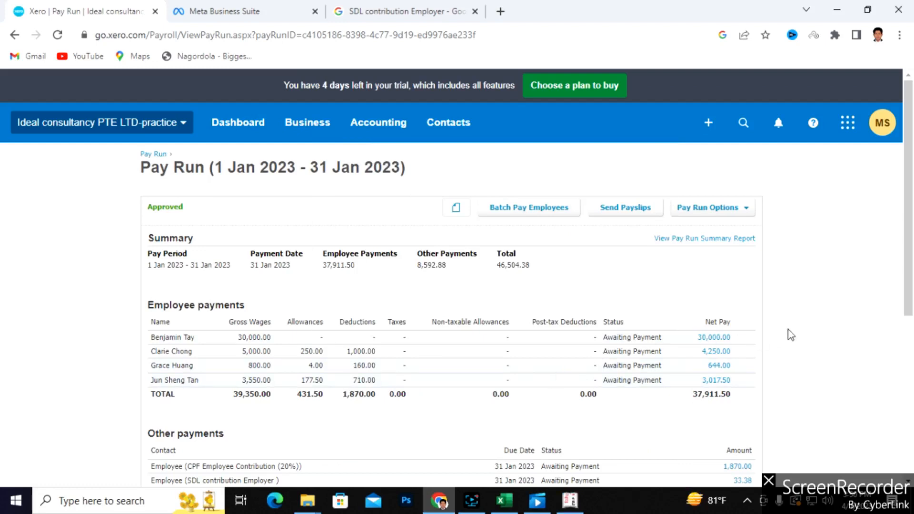
{"action": "scroll", "coordinate": [787, 344], "scroll_direction": "down", "scroll_amount": 5}
{"action": "scroll", "coordinate": [654, 355], "scroll_direction": "up", "scroll_amount": 4}
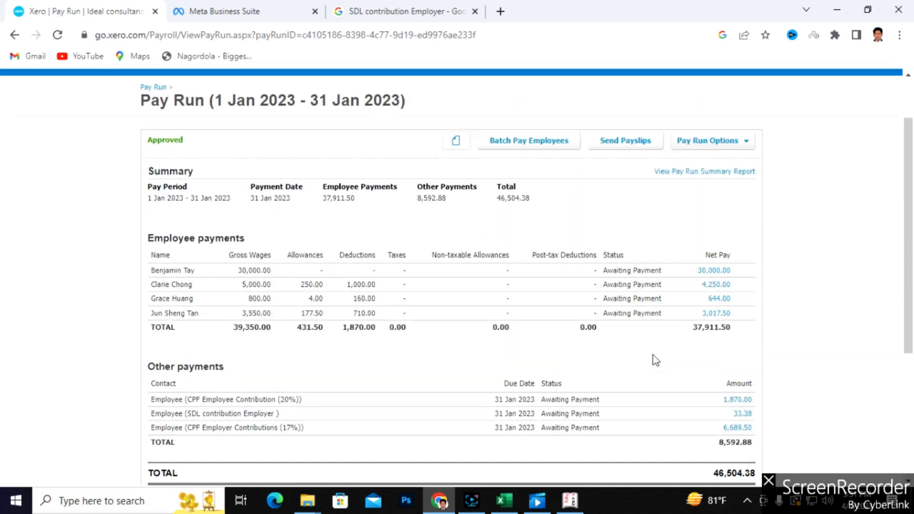
{"action": "scroll", "coordinate": [396, 280], "scroll_direction": "up", "scroll_amount": 2}
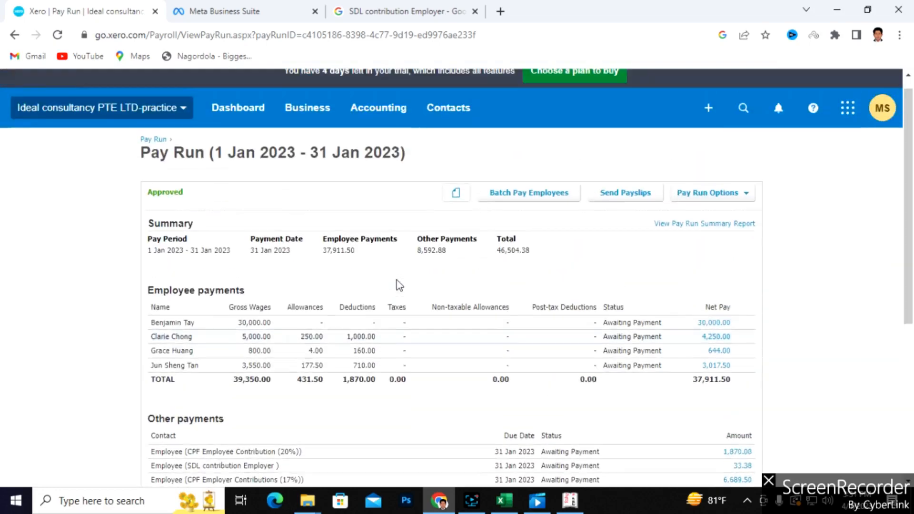
Step: Duplicate the pay run's browser tab and open the list of all bills to pay in the copy
{"action": "right_click", "coordinate": [76, 13]}
{"action": "left_click", "coordinate": [111, 108]}
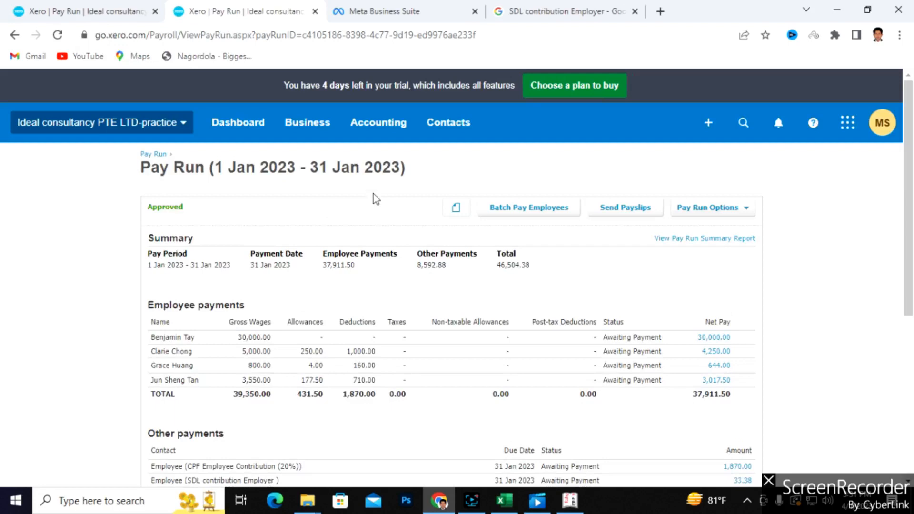
{"action": "left_click", "coordinate": [305, 125]}
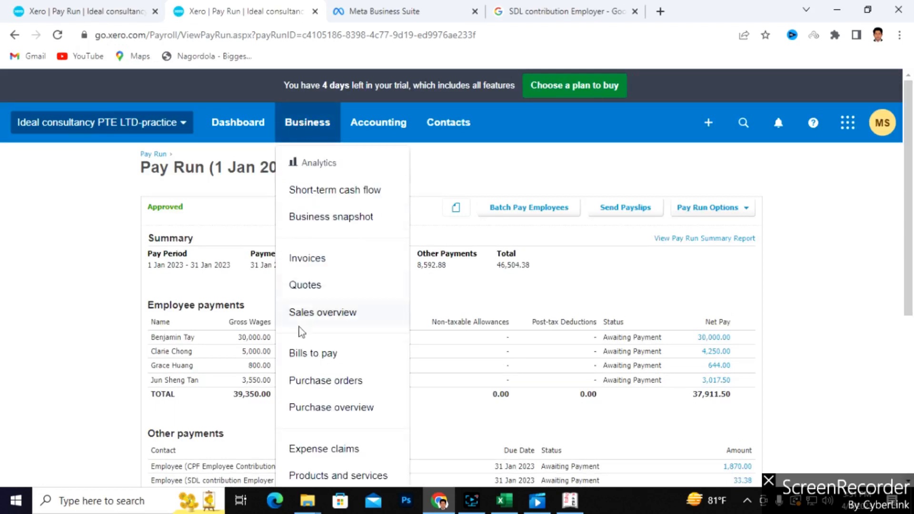
{"action": "left_click", "coordinate": [319, 356]}
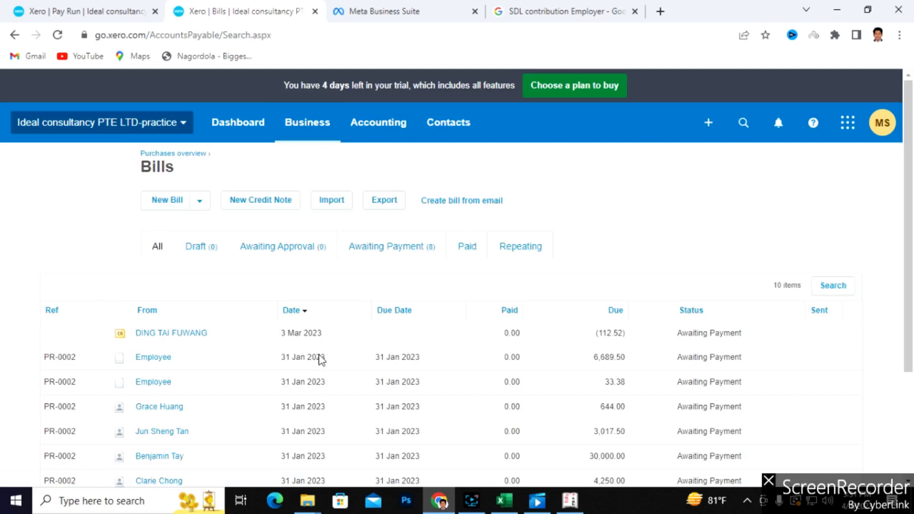
{"action": "scroll", "coordinate": [472, 335], "scroll_direction": "down", "scroll_amount": 3}
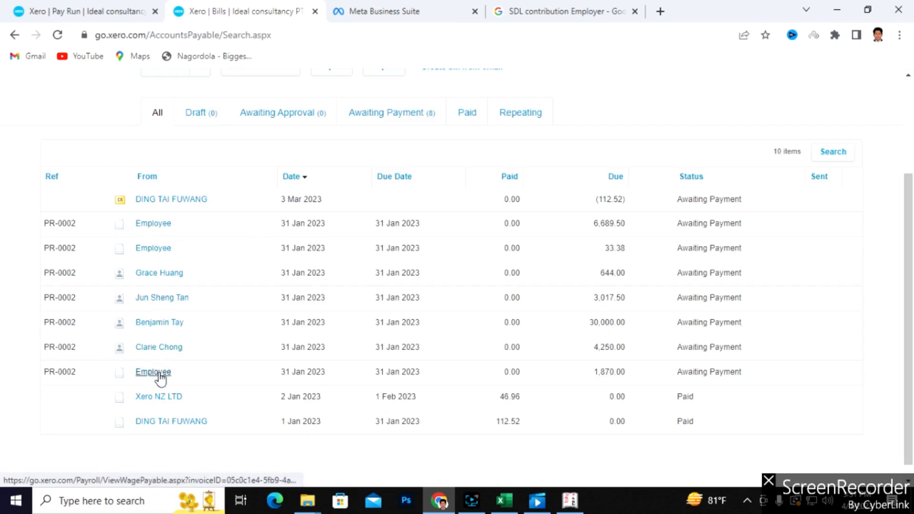
Step: Compare the pay run's net pay and other payment amounts with the PR-0002 entries in the bills list
{"action": "left_click", "coordinate": [80, 12]}
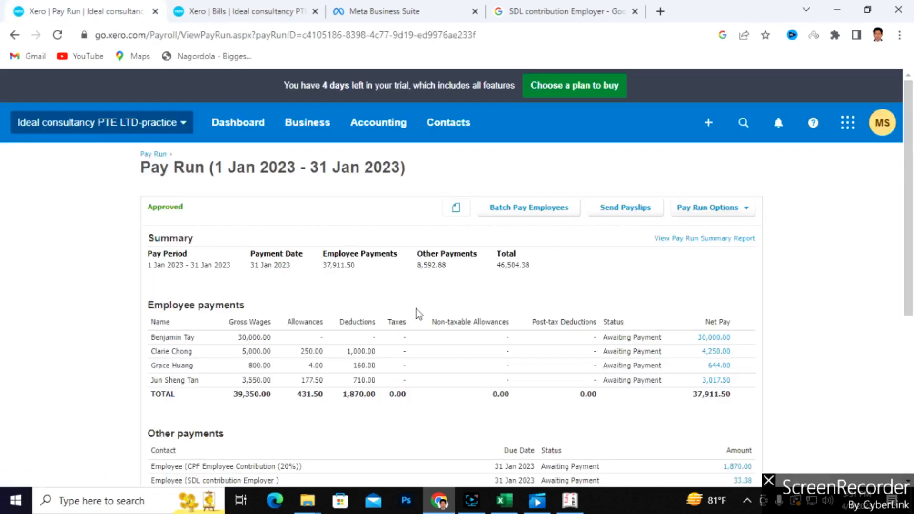
{"action": "scroll", "coordinate": [300, 338], "scroll_direction": "down", "scroll_amount": 3}
{"action": "scroll", "coordinate": [300, 338], "scroll_direction": "down", "scroll_amount": 1}
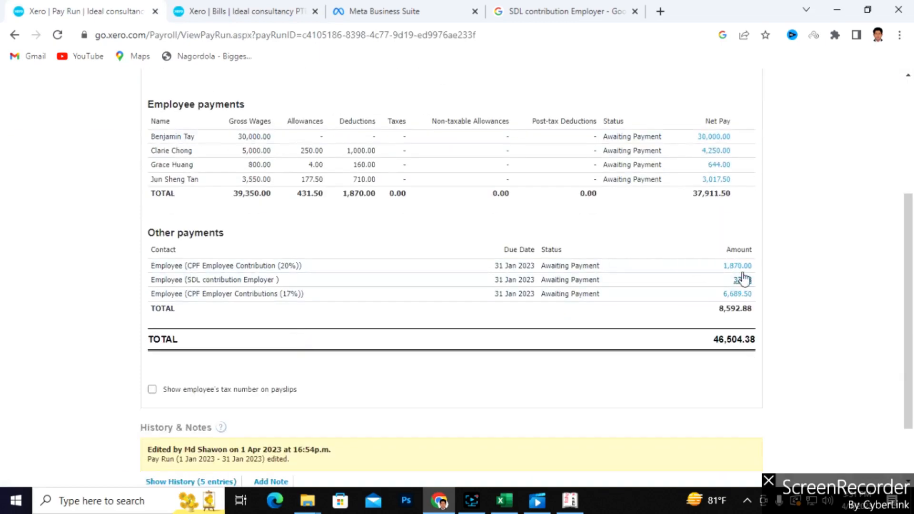
{"action": "left_click", "coordinate": [229, 12]}
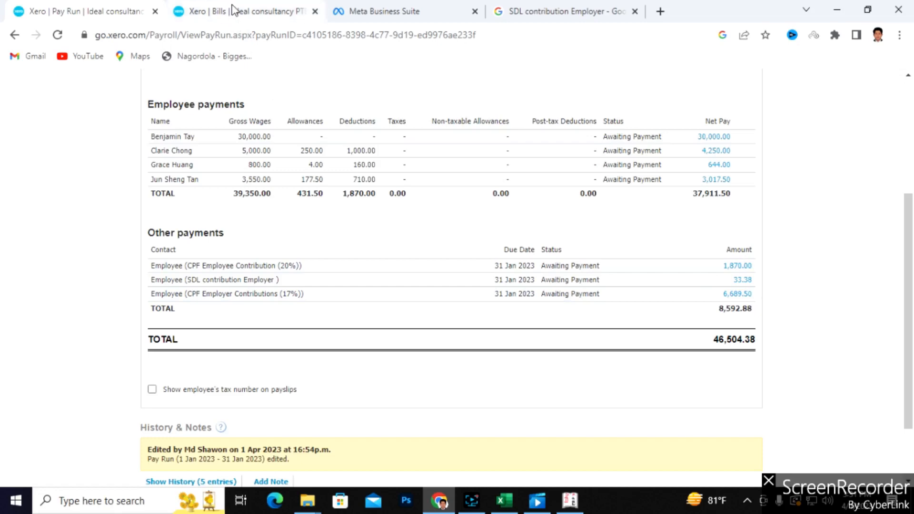
{"action": "scroll", "coordinate": [149, 272], "scroll_direction": "down", "scroll_amount": 1}
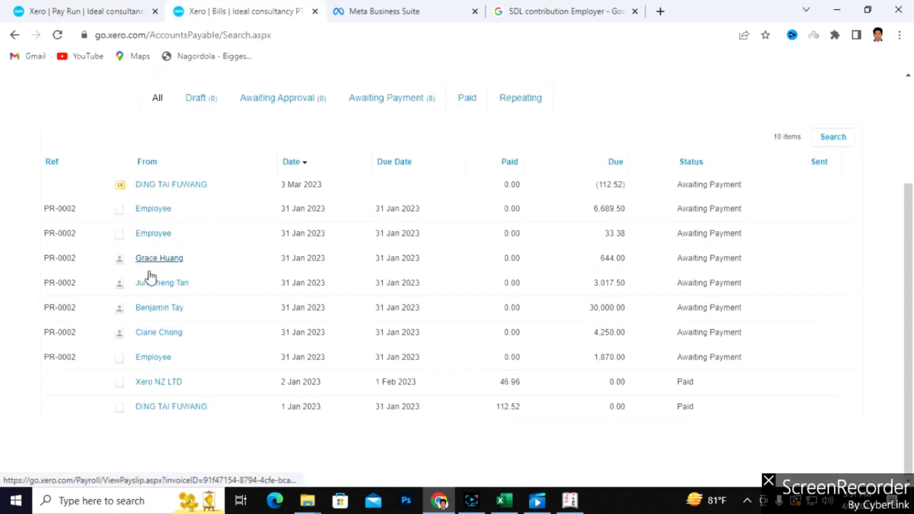
{"action": "left_click", "coordinate": [77, 10]}
{"action": "scroll", "coordinate": [335, 207], "scroll_direction": "up", "scroll_amount": 1}
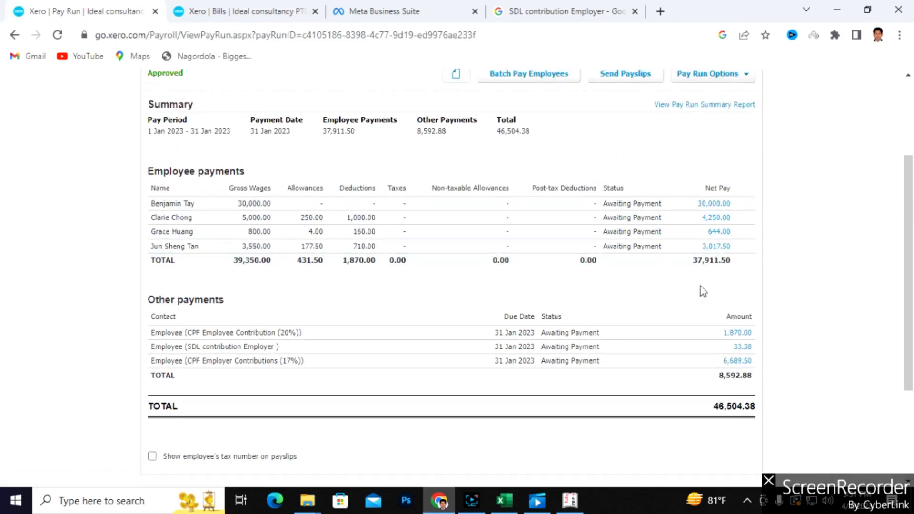
{"action": "left_click", "coordinate": [223, 9]}
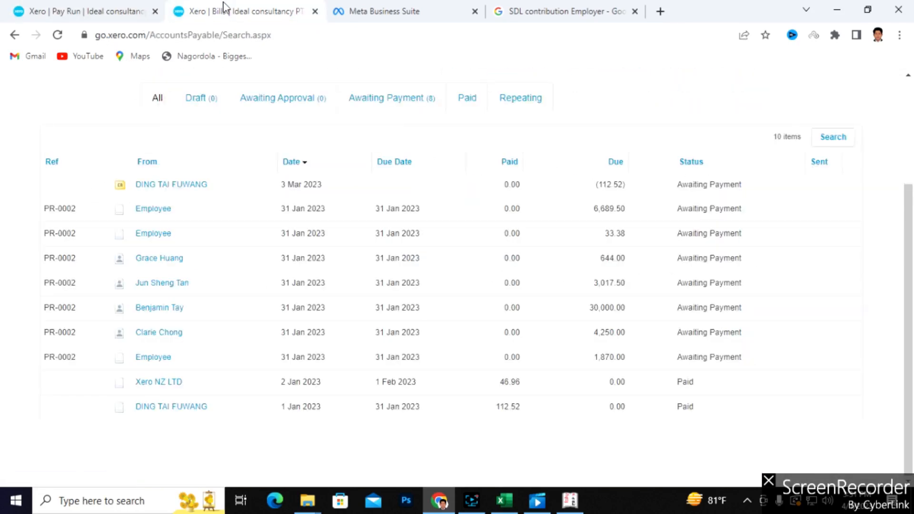
{"action": "scroll", "coordinate": [395, 288], "scroll_direction": "up", "scroll_amount": 1}
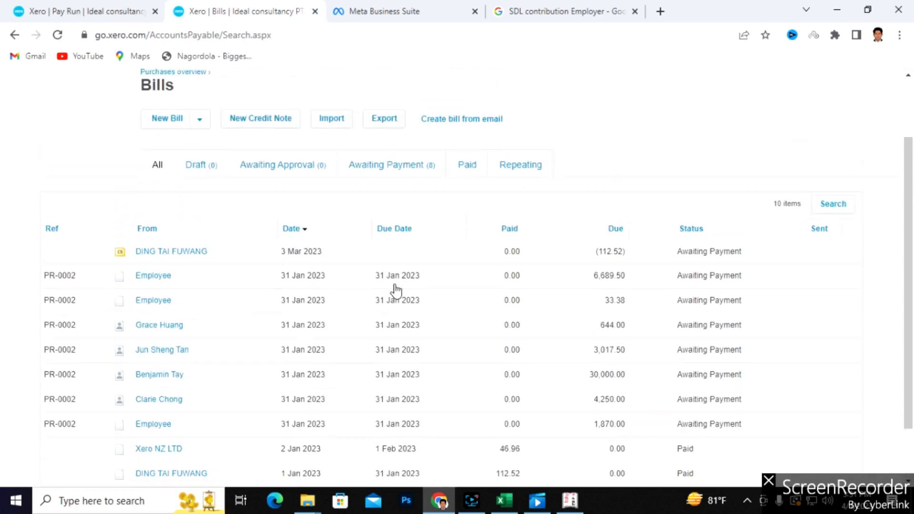
{"action": "scroll", "coordinate": [395, 288], "scroll_direction": "up", "scroll_amount": 1}
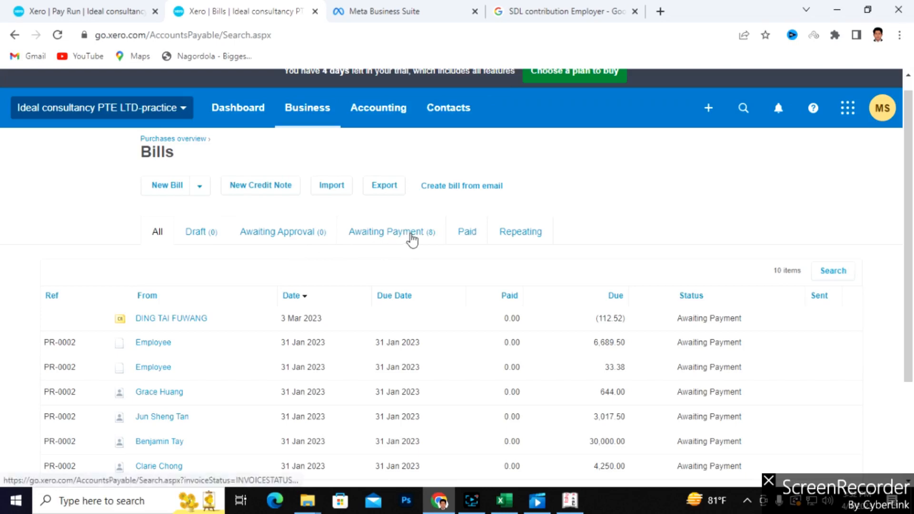
Step: Show only the bills awaiting payment, select all of them and clear the selection again
{"action": "left_click", "coordinate": [512, 319]}
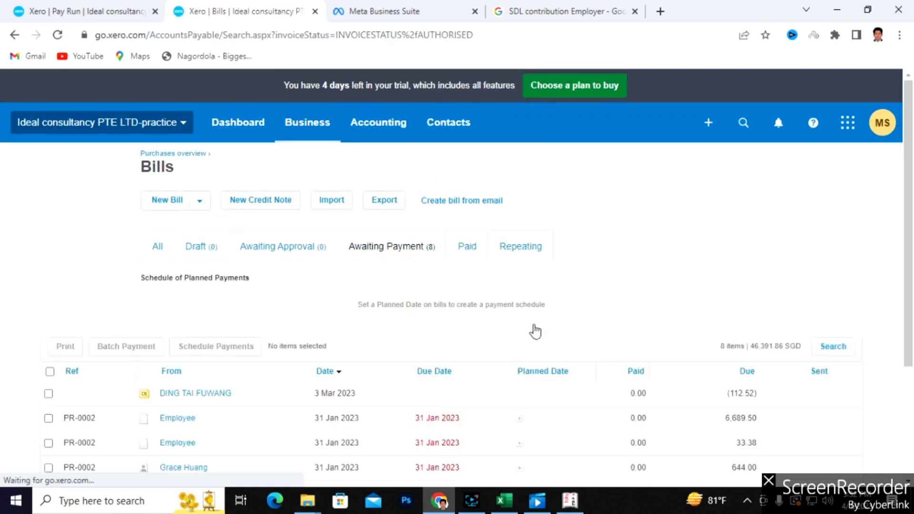
{"action": "scroll", "coordinate": [535, 332], "scroll_direction": "down", "scroll_amount": 2}
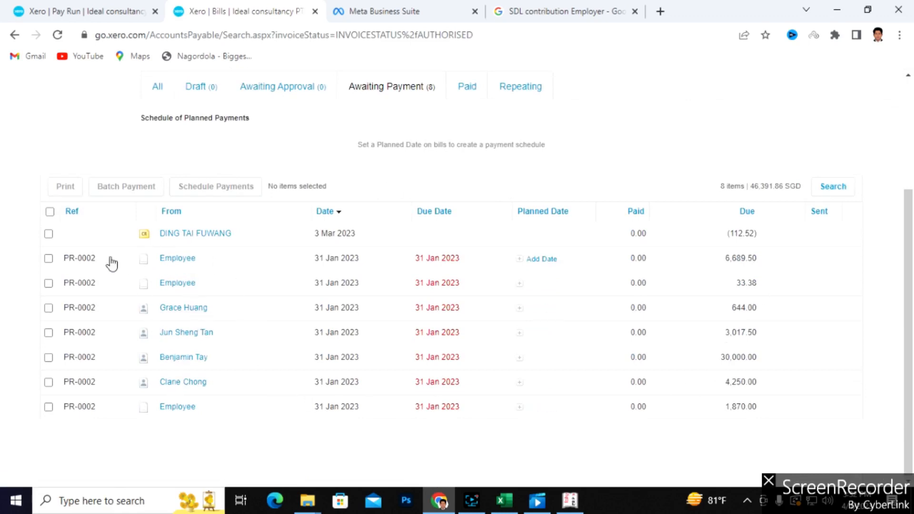
{"action": "left_click", "coordinate": [49, 212]}
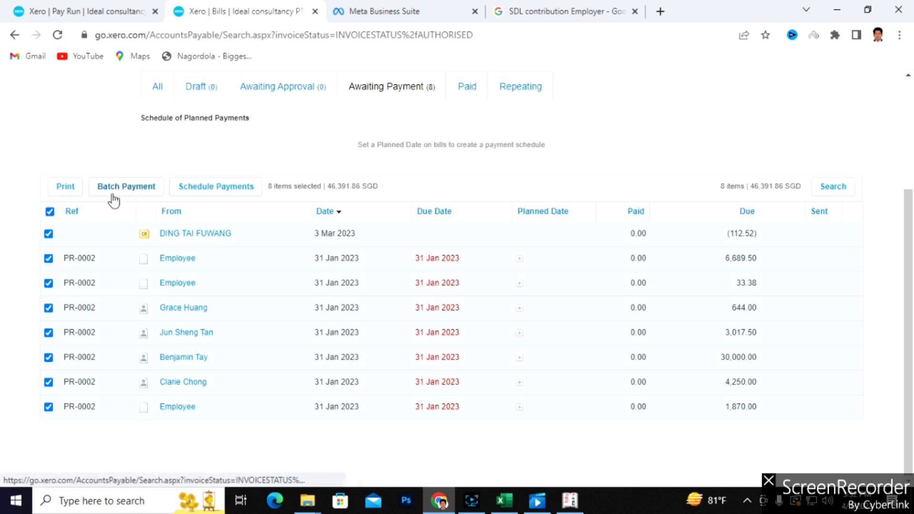
{"action": "left_click", "coordinate": [49, 212]}
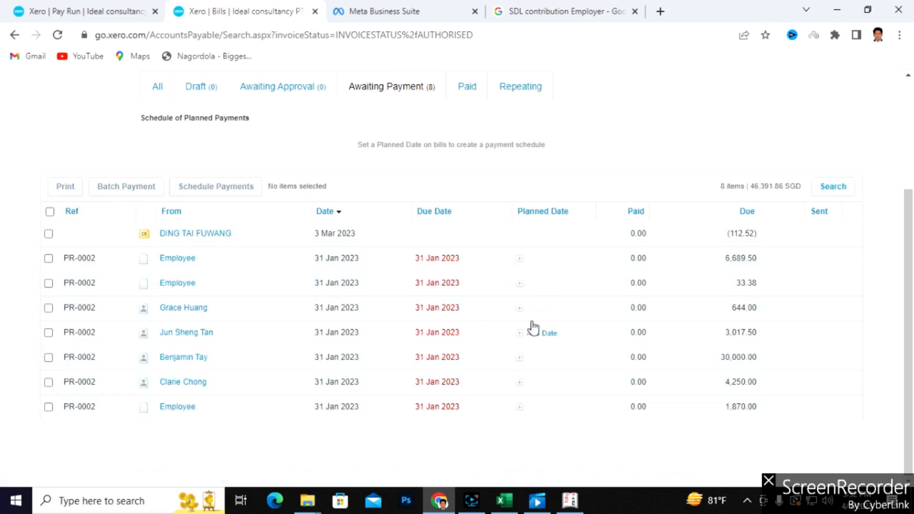
Step: Review the approved pay run's employee and other payments again alongside the bills awaiting payment
{"action": "left_click", "coordinate": [93, 11]}
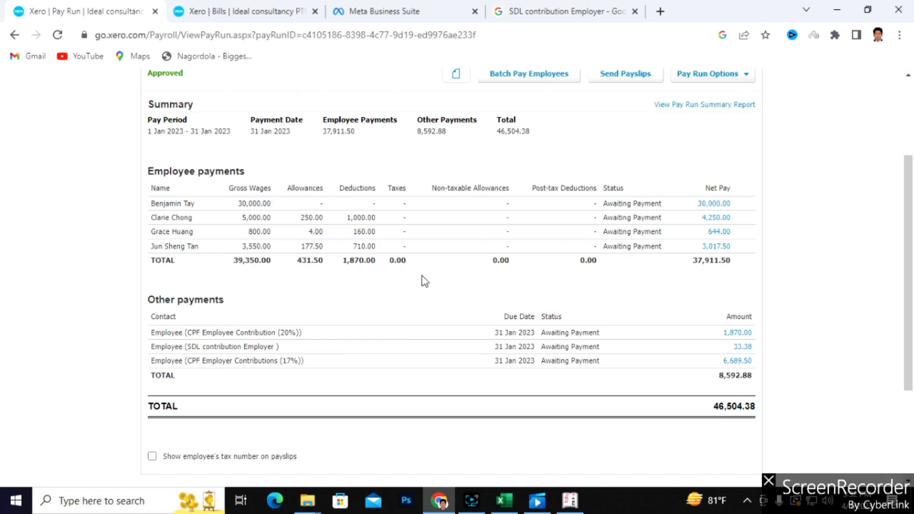
{"action": "scroll", "coordinate": [429, 286], "scroll_direction": "up", "scroll_amount": 3}
{"action": "scroll", "coordinate": [445, 301], "scroll_direction": "down", "scroll_amount": 4}
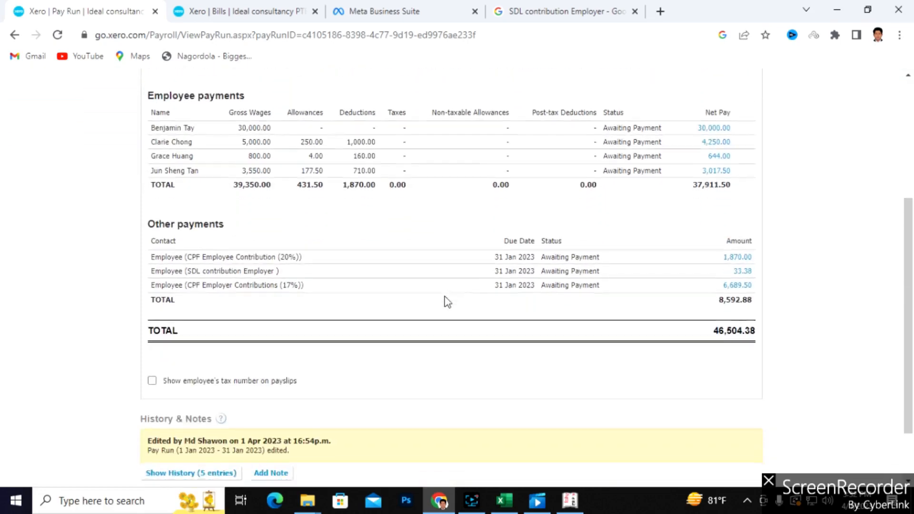
{"action": "scroll", "coordinate": [594, 298], "scroll_direction": "up", "scroll_amount": 4}
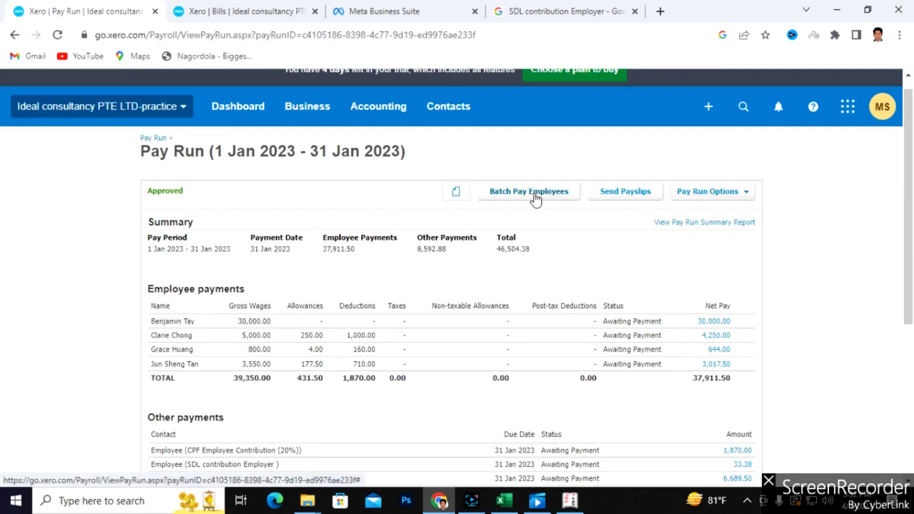
{"action": "left_click", "coordinate": [238, 10]}
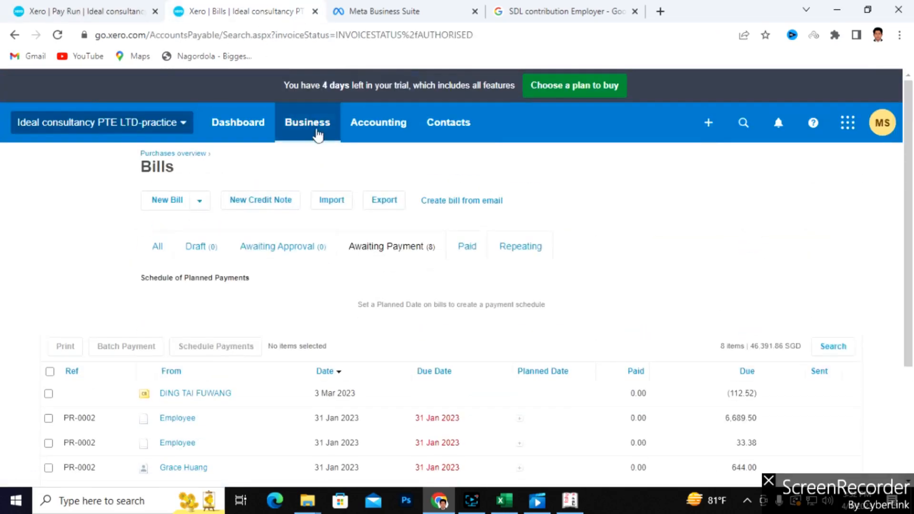
{"action": "left_click", "coordinate": [317, 135]}
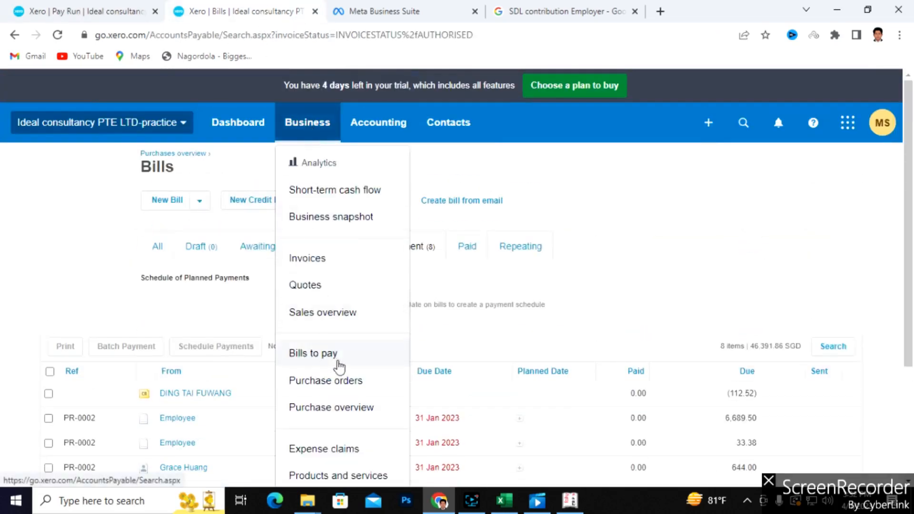
{"action": "left_click", "coordinate": [86, 10]}
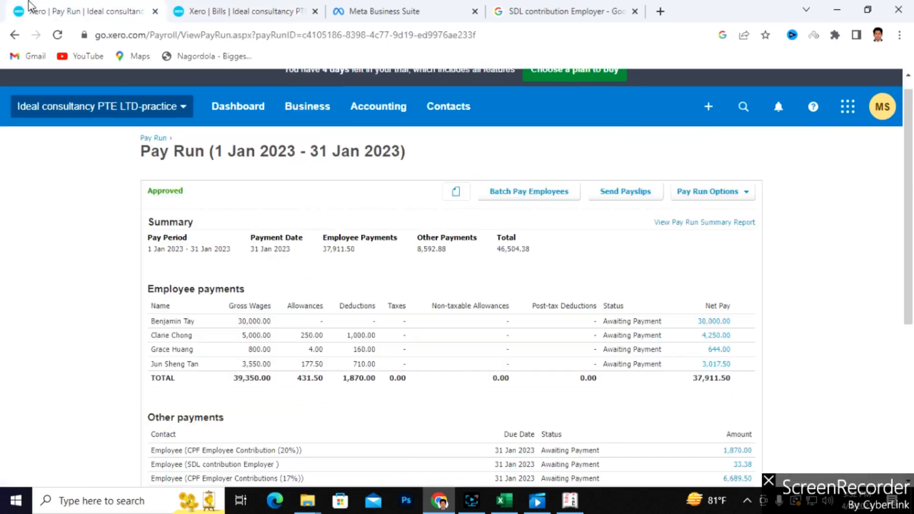
{"action": "scroll", "coordinate": [412, 373], "scroll_direction": "down", "scroll_amount": 3}
{"action": "scroll", "coordinate": [412, 373], "scroll_direction": "up", "scroll_amount": 3}
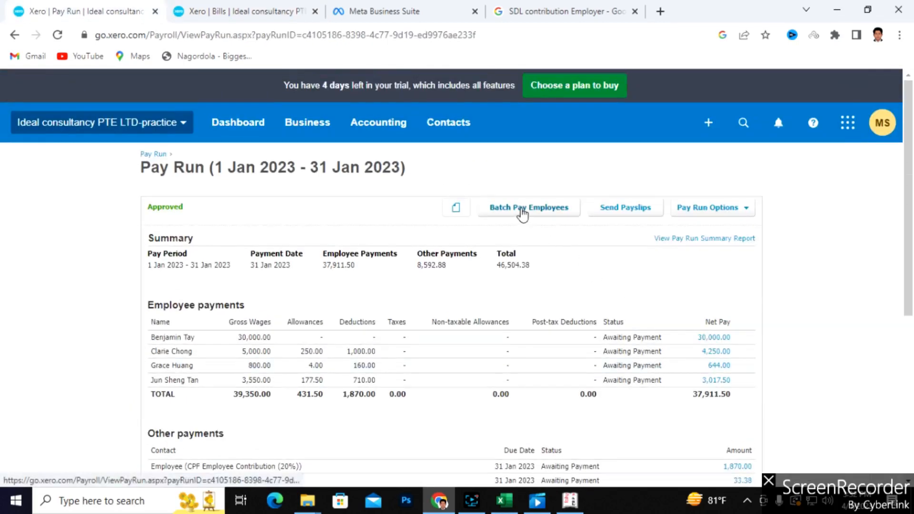
Step: Batch pay the pay run's employees from 210 - Company Account UOB and make the payments
{"action": "left_click", "coordinate": [523, 212]}
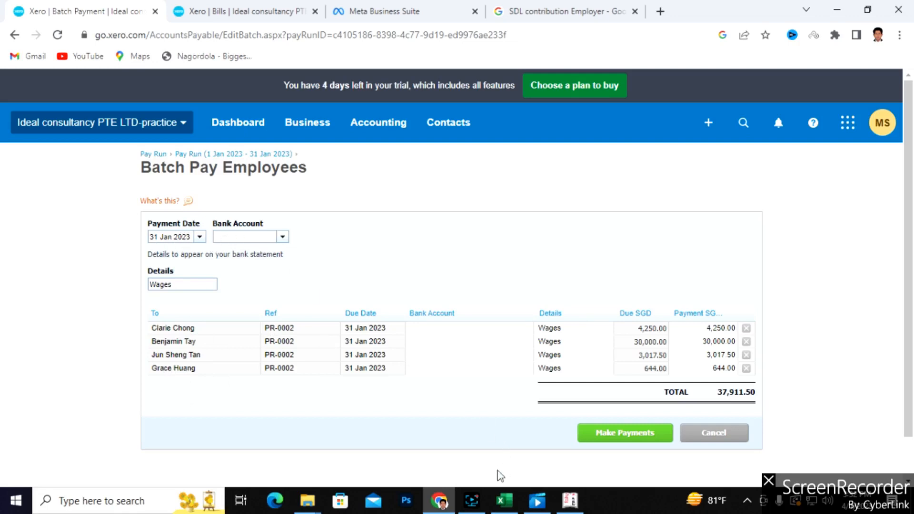
{"action": "left_click", "coordinate": [477, 504]}
{"action": "left_click", "coordinate": [477, 504]}
{"action": "left_click", "coordinate": [283, 237]}
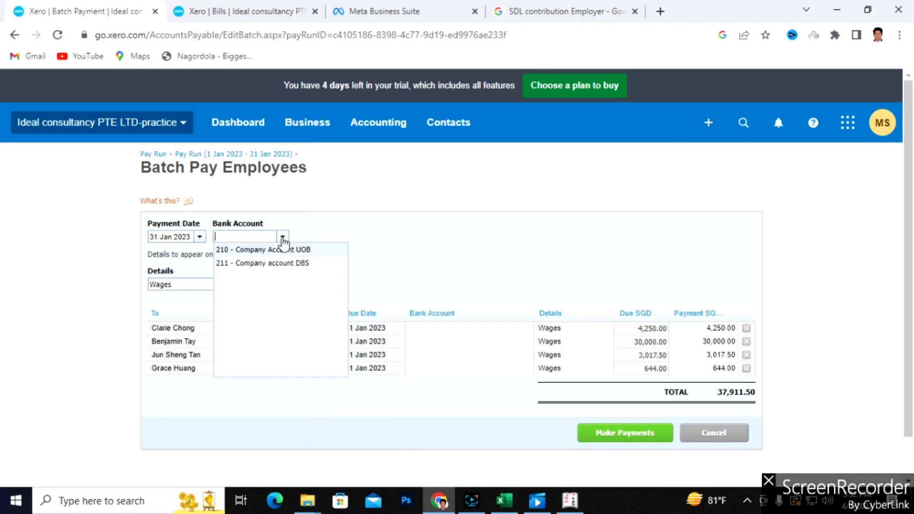
{"action": "left_click", "coordinate": [308, 251]}
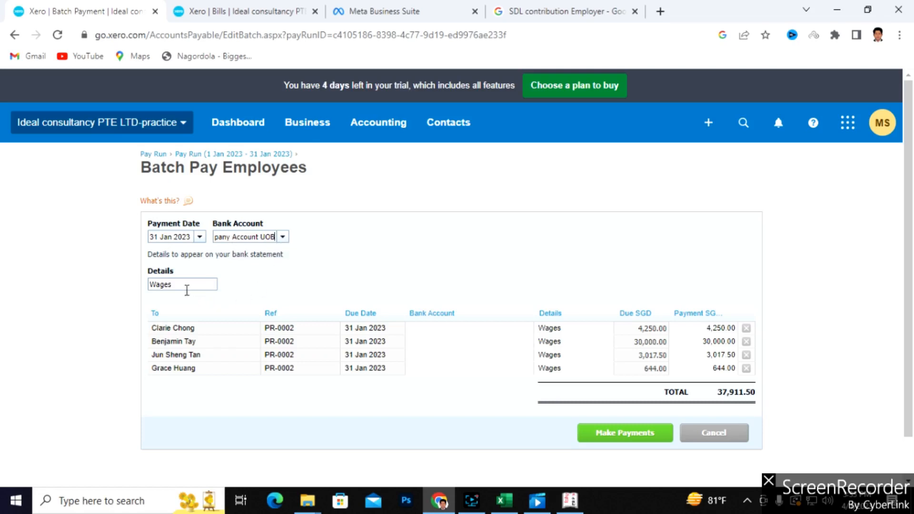
{"action": "left_click_drag", "start_coordinate": [187, 288], "coordinate": [145, 289]}
{"action": "scroll", "coordinate": [312, 291], "scroll_direction": "down", "scroll_amount": 1}
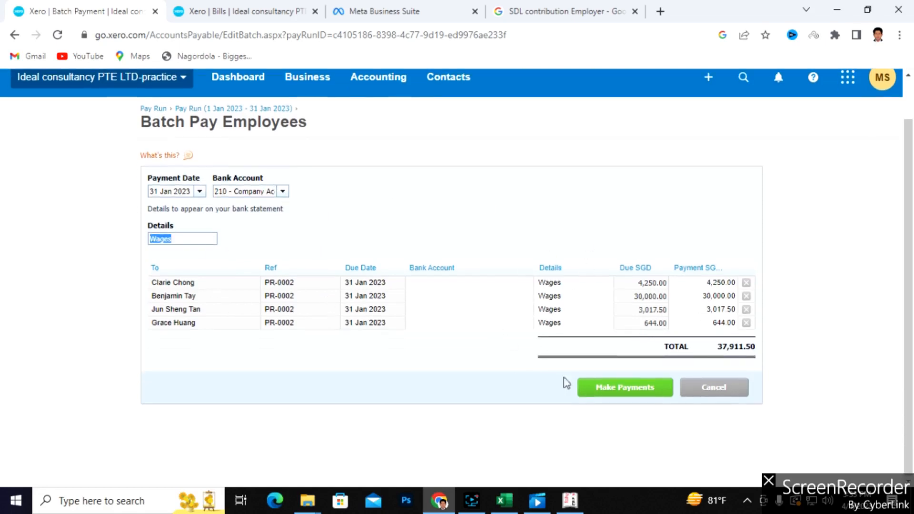
{"action": "left_click", "coordinate": [636, 390]}
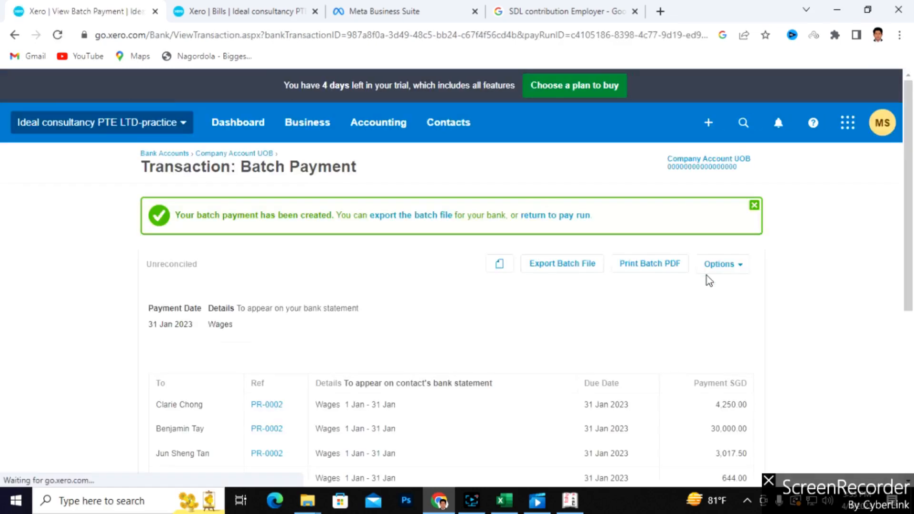
Step: Examine the wages batch payment transaction, including its payment lines and total
{"action": "scroll", "coordinate": [609, 328], "scroll_direction": "down", "scroll_amount": 5}
{"action": "scroll", "coordinate": [610, 328], "scroll_direction": "up", "scroll_amount": 5}
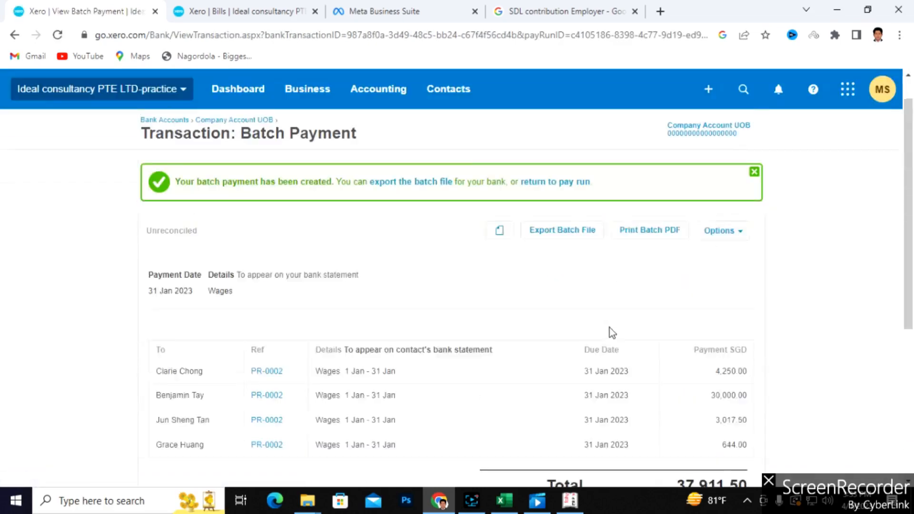
{"action": "scroll", "coordinate": [609, 329], "scroll_direction": "down", "scroll_amount": 5}
{"action": "scroll", "coordinate": [609, 332], "scroll_direction": "up", "scroll_amount": 1}
{"action": "scroll", "coordinate": [612, 338], "scroll_direction": "up", "scroll_amount": 5}
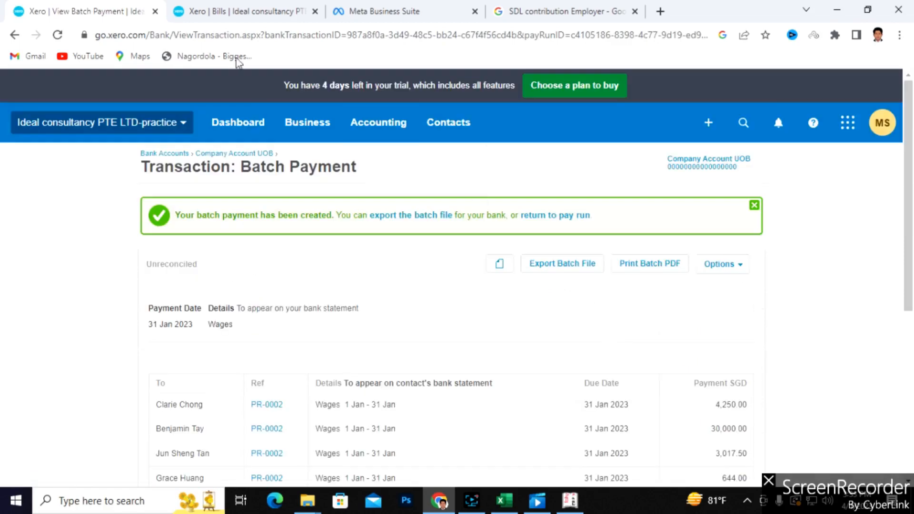
Step: Refresh the bills awaiting payment, check the paid bills and return to the bills awaiting payment
{"action": "left_click", "coordinate": [240, 10]}
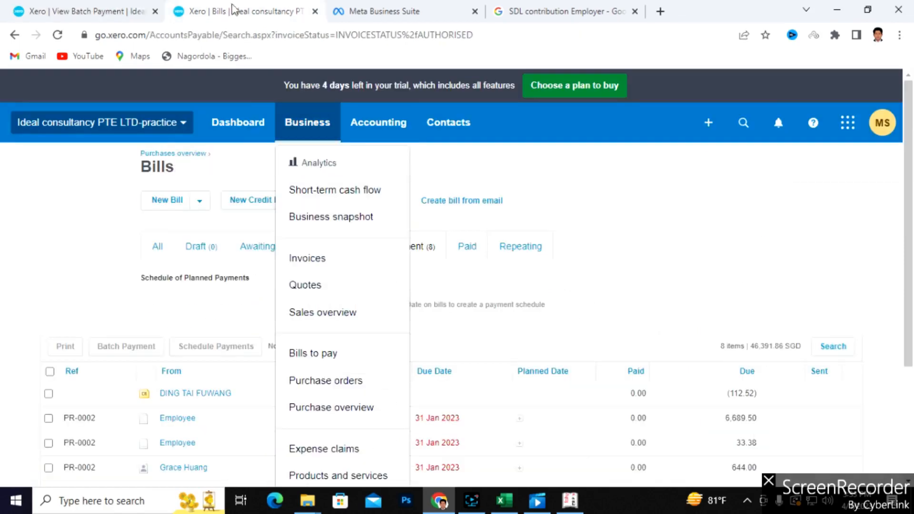
{"action": "left_click", "coordinate": [58, 35]}
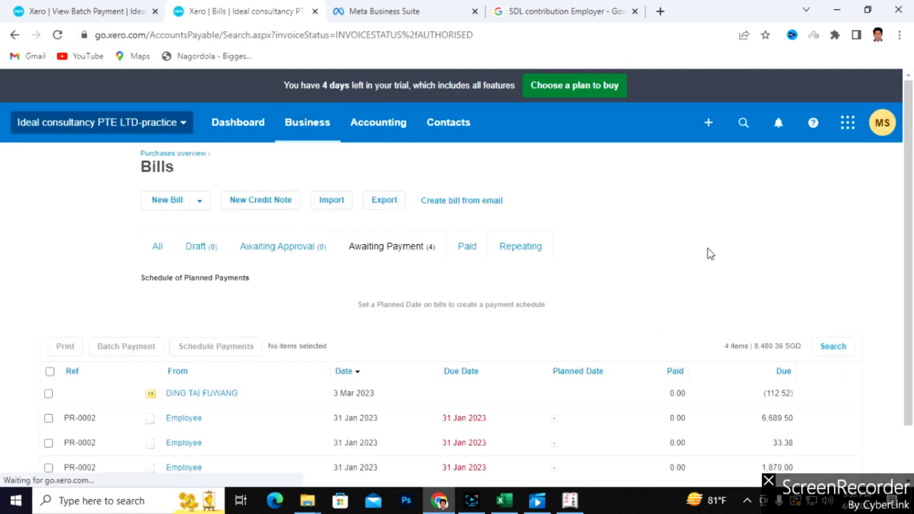
{"action": "scroll", "coordinate": [705, 271], "scroll_direction": "down", "scroll_amount": 1}
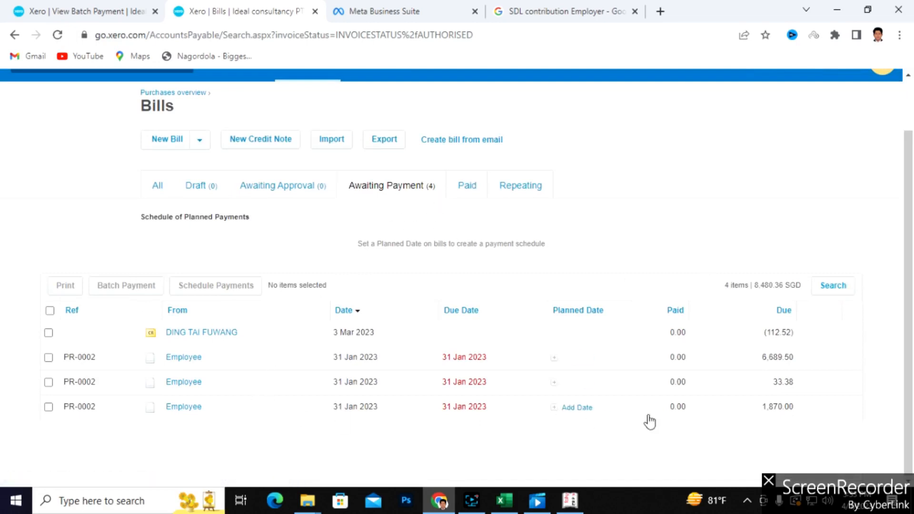
{"action": "left_click", "coordinate": [472, 192]}
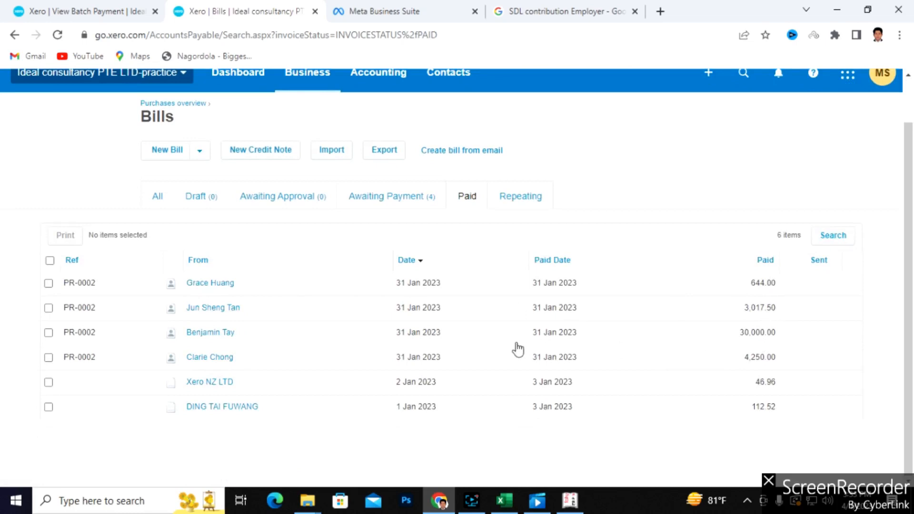
{"action": "left_click", "coordinate": [390, 199]}
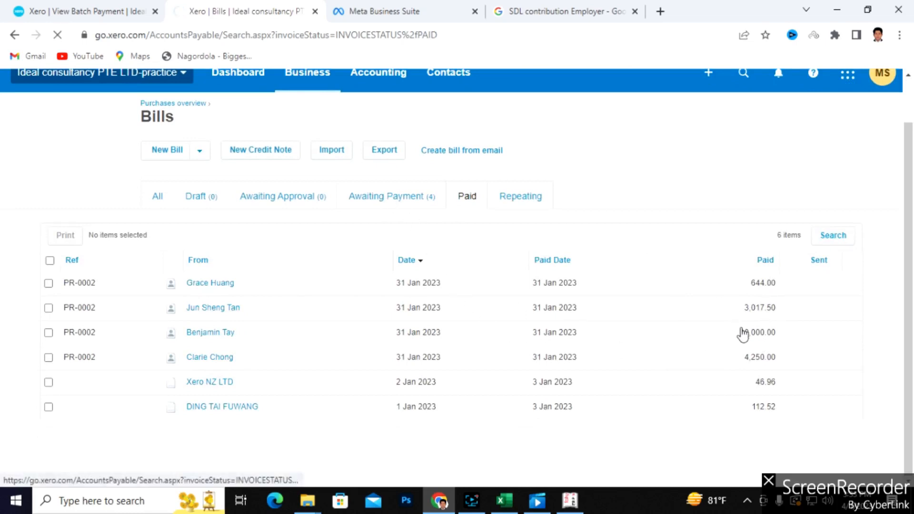
{"action": "scroll", "coordinate": [743, 335], "scroll_direction": "down", "scroll_amount": 2}
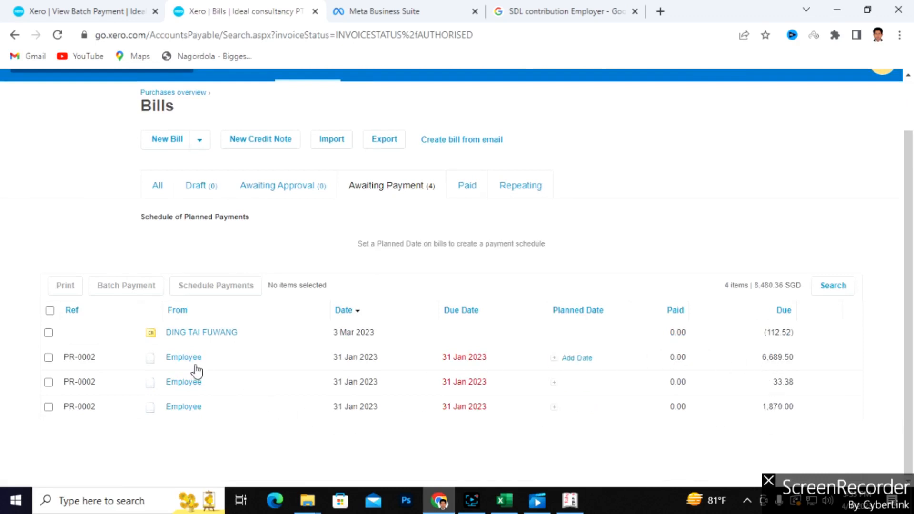
Step: Select the three PR-0002 Employee bills awaiting payment and start a batch payment for them
{"action": "left_click", "coordinate": [49, 358]}
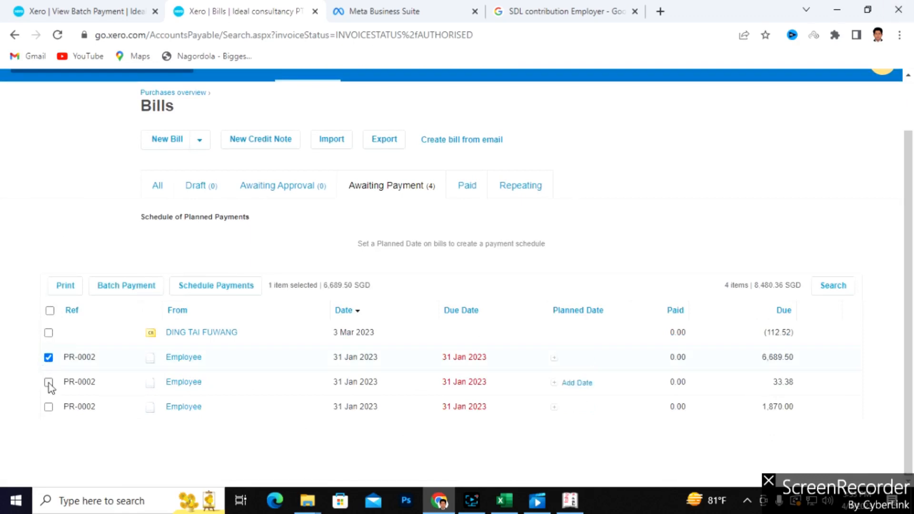
{"action": "left_click", "coordinate": [48, 382]}
{"action": "left_click", "coordinate": [49, 406]}
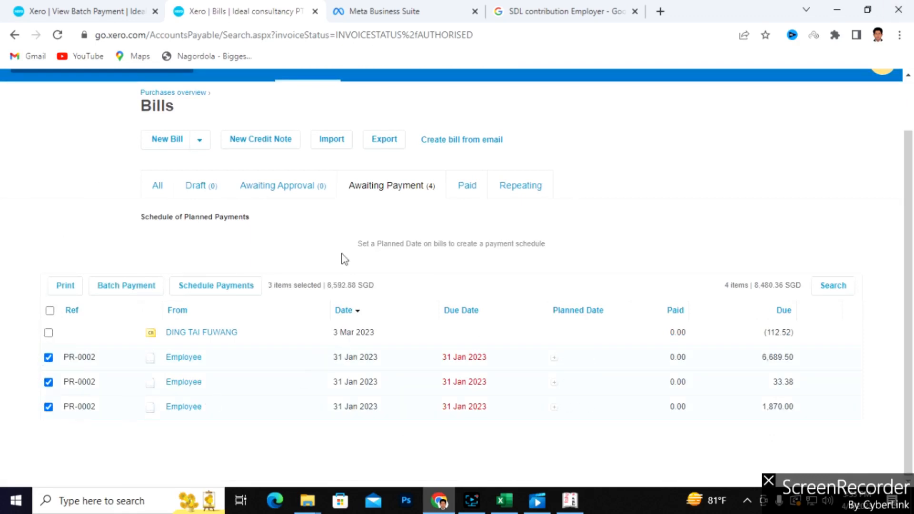
{"action": "left_click", "coordinate": [123, 290]}
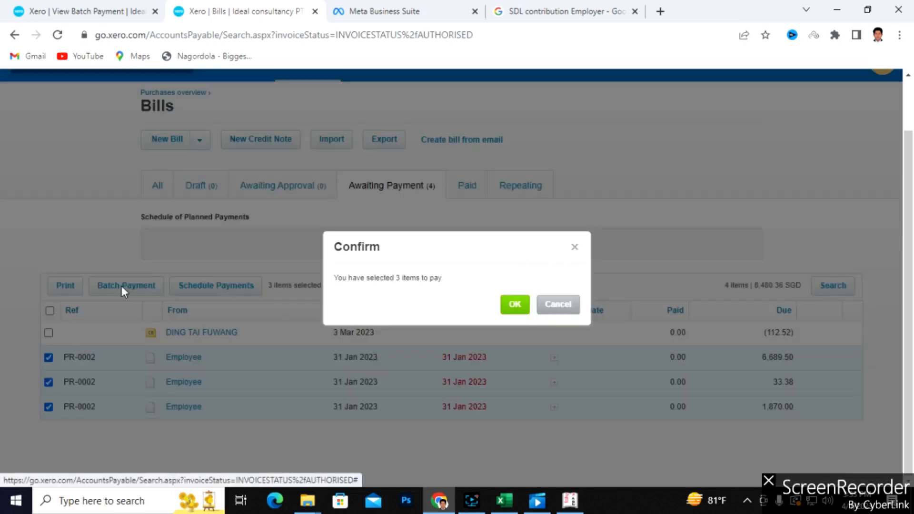
{"action": "left_click", "coordinate": [515, 306]}
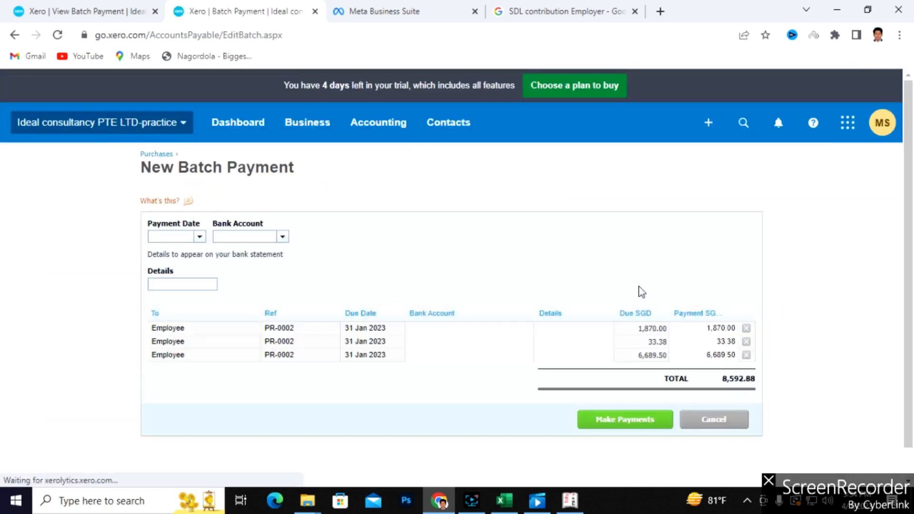
Step: Set the batch payment's date to 31 Jan 2023 and its bank account to 210 - Company Account UOB
{"action": "left_click", "coordinate": [199, 237]}
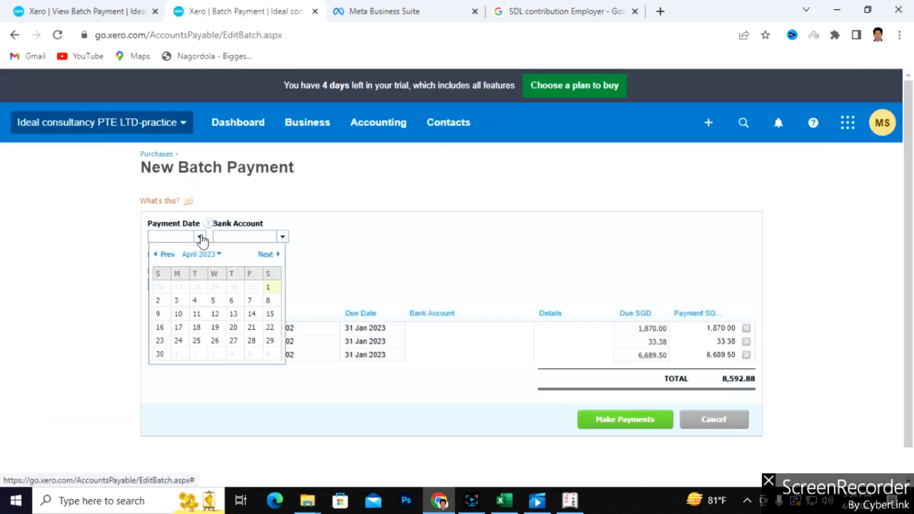
{"action": "left_click", "coordinate": [162, 255]}
{"action": "left_click", "coordinate": [162, 255]}
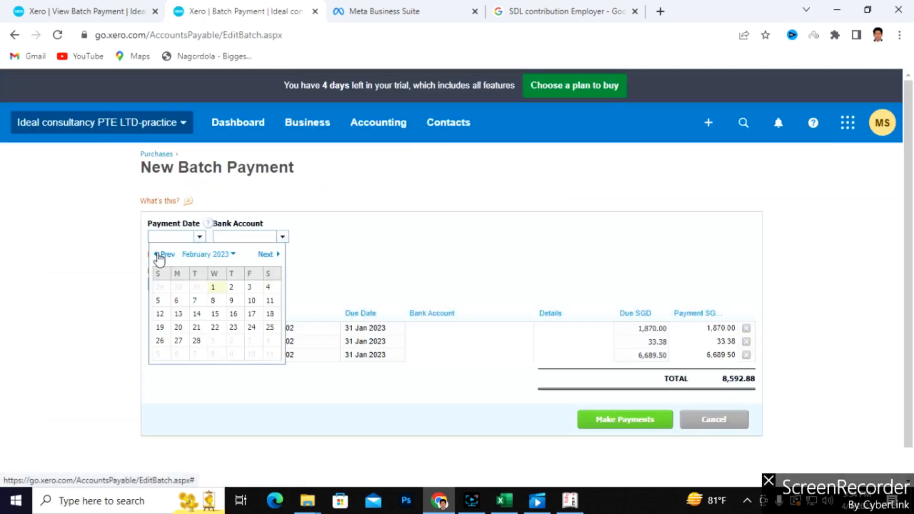
{"action": "left_click", "coordinate": [162, 255]}
{"action": "left_click", "coordinate": [197, 355]}
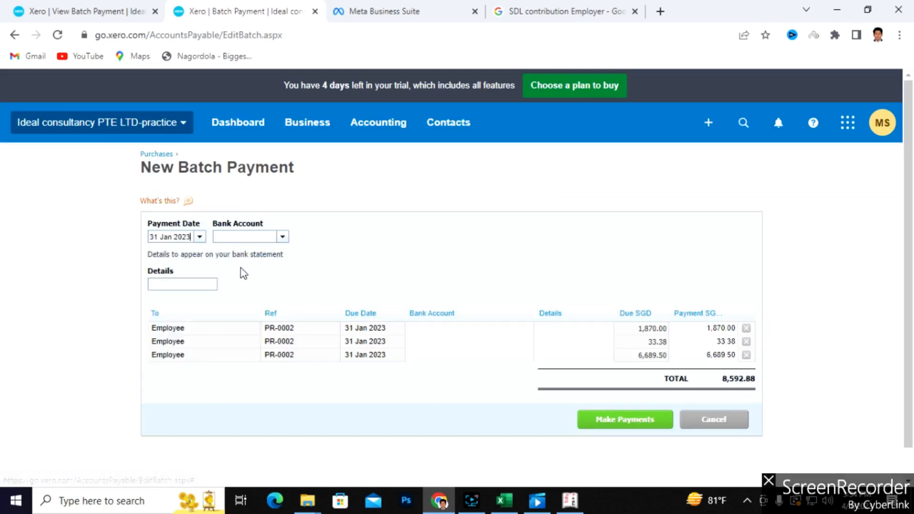
{"action": "left_click", "coordinate": [282, 238]}
{"action": "left_click", "coordinate": [284, 250]}
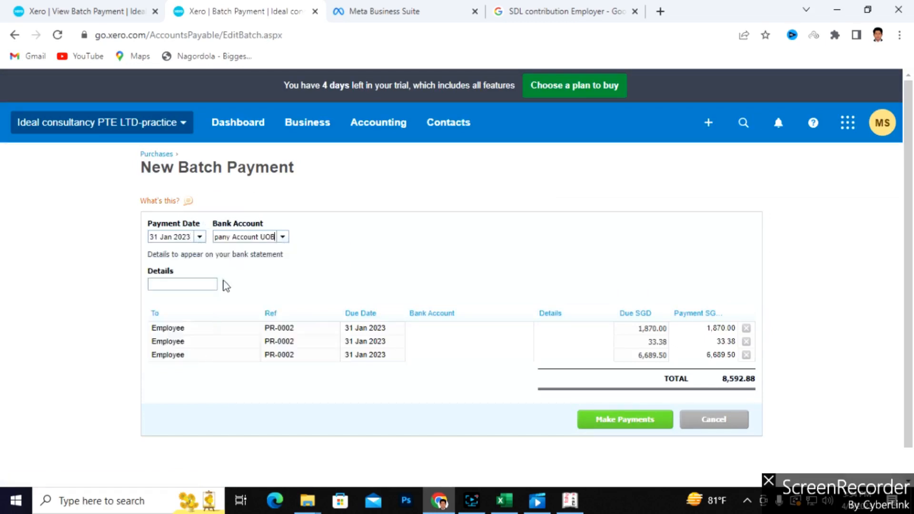
Step: Enter Contributions as the bank statement details and make the batch payments
{"action": "left_click", "coordinate": [186, 285]}
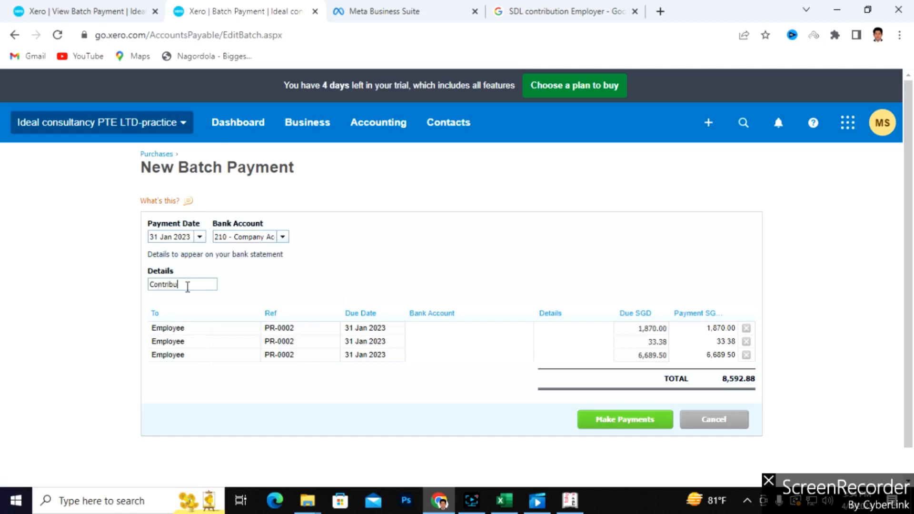
{"action": "type", "text": "Contributions"}
{"action": "left_click", "coordinate": [631, 420]}
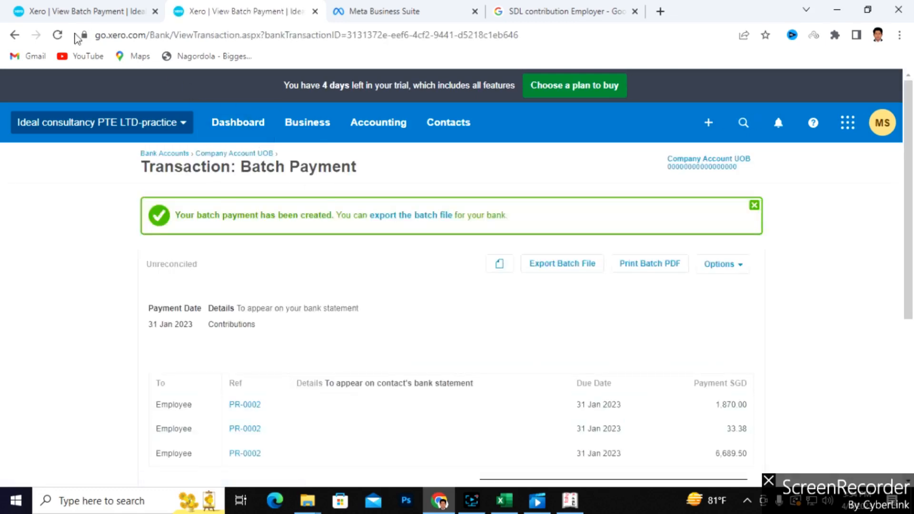
Step: Reload the contributions batch payment and check its payment lines and total
{"action": "left_click", "coordinate": [58, 35]}
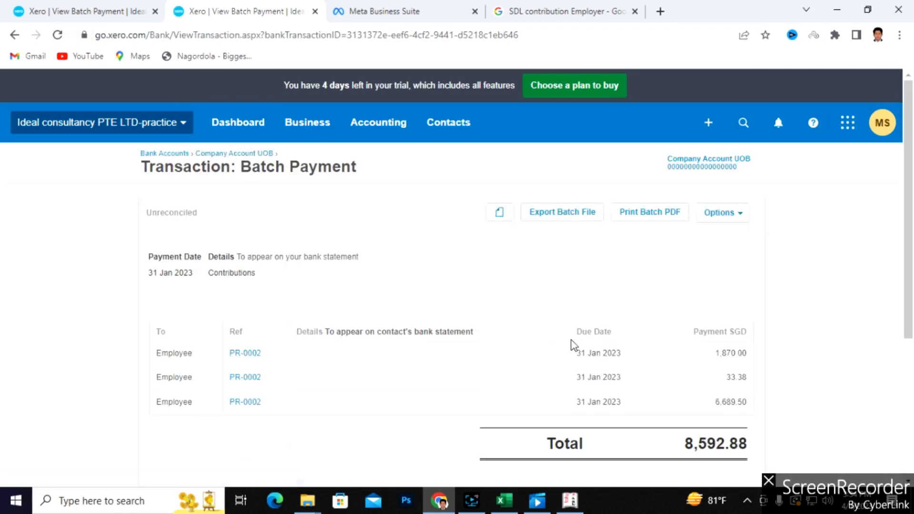
{"action": "scroll", "coordinate": [574, 345], "scroll_direction": "down", "scroll_amount": 1}
{"action": "scroll", "coordinate": [574, 346], "scroll_direction": "up", "scroll_amount": 1}
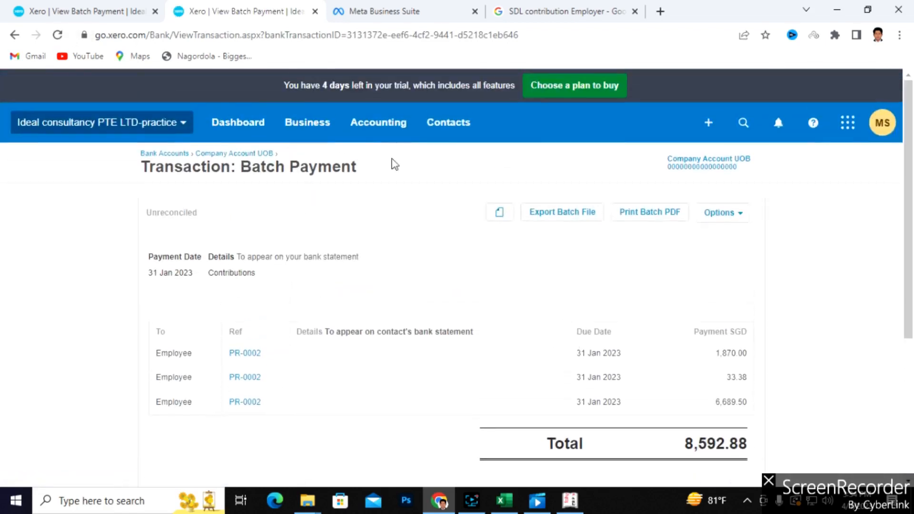
Step: Open the bills to pay and show only the paid bills to check the PR-0002 entries
{"action": "left_click", "coordinate": [307, 122]}
{"action": "left_click", "coordinate": [329, 354]}
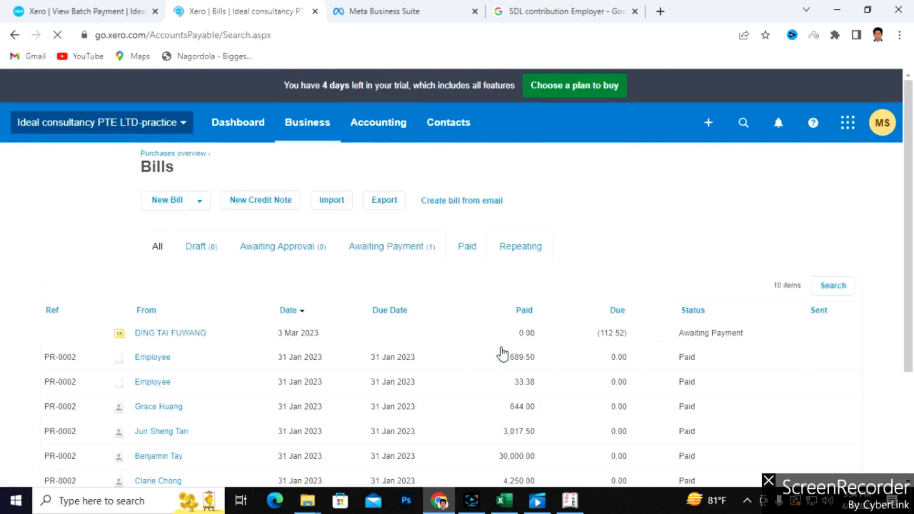
{"action": "left_click", "coordinate": [469, 258]}
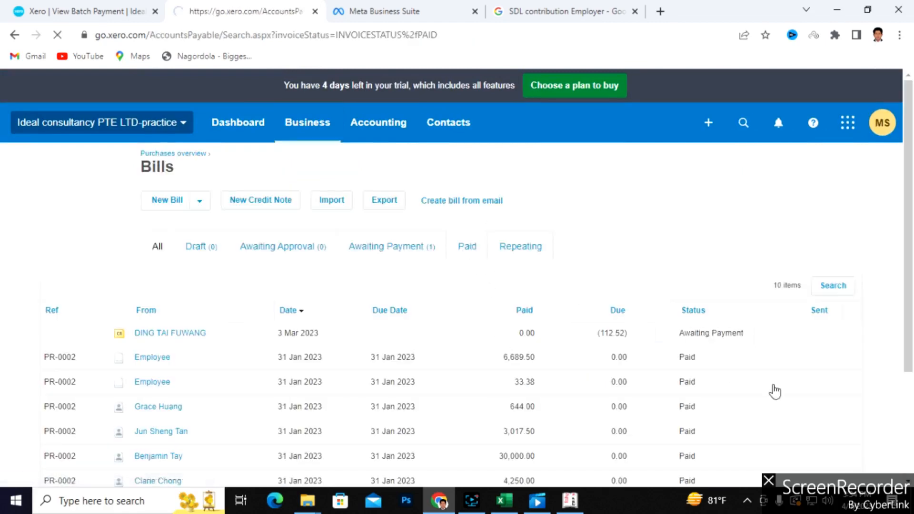
{"action": "scroll", "coordinate": [772, 388], "scroll_direction": "down", "scroll_amount": 2}
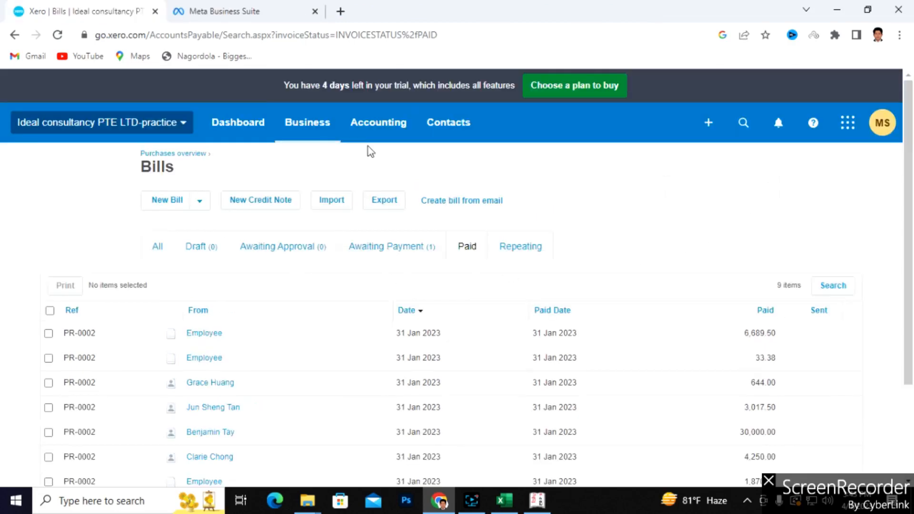
Step: Open the payroll pay run list to check the status of the PR-0002 pay run
{"action": "left_click", "coordinate": [307, 123]}
{"action": "scroll", "coordinate": [336, 334], "scroll_direction": "down", "scroll_amount": 2}
{"action": "scroll", "coordinate": [338, 384], "scroll_direction": "down", "scroll_amount": 1}
{"action": "left_click", "coordinate": [310, 387]}
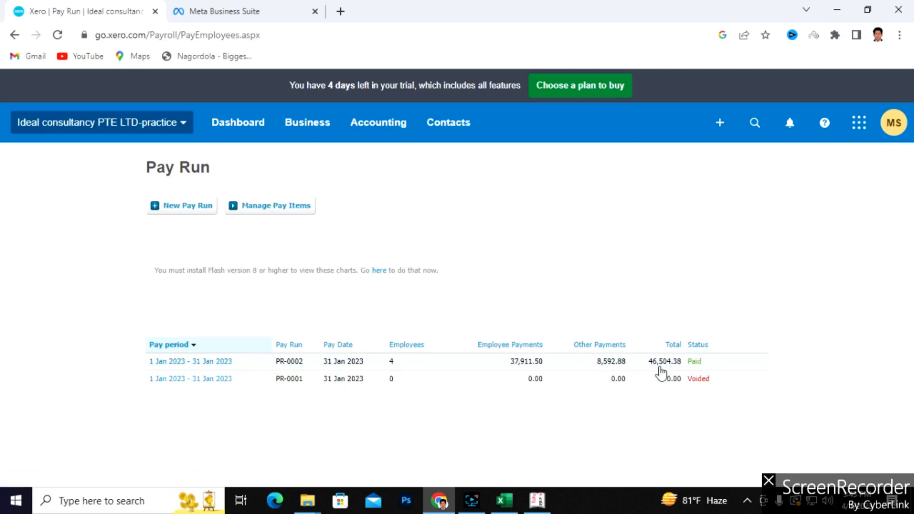
Step: Open pay run PR-0002 for 1 Jan 2023 - 31 Jan 2023 and review its employee payments, other payments and their statuses
{"action": "left_click", "coordinate": [205, 362]}
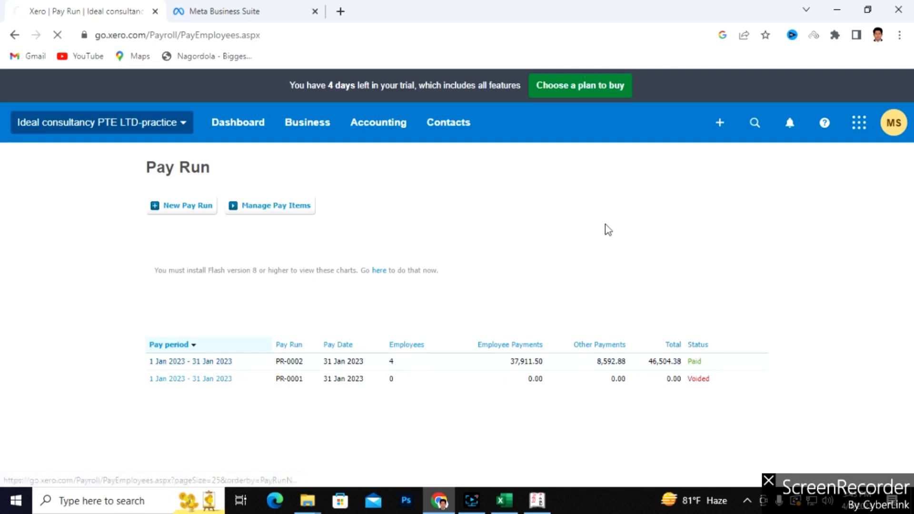
{"action": "scroll", "coordinate": [707, 265], "scroll_direction": "down", "scroll_amount": 3}
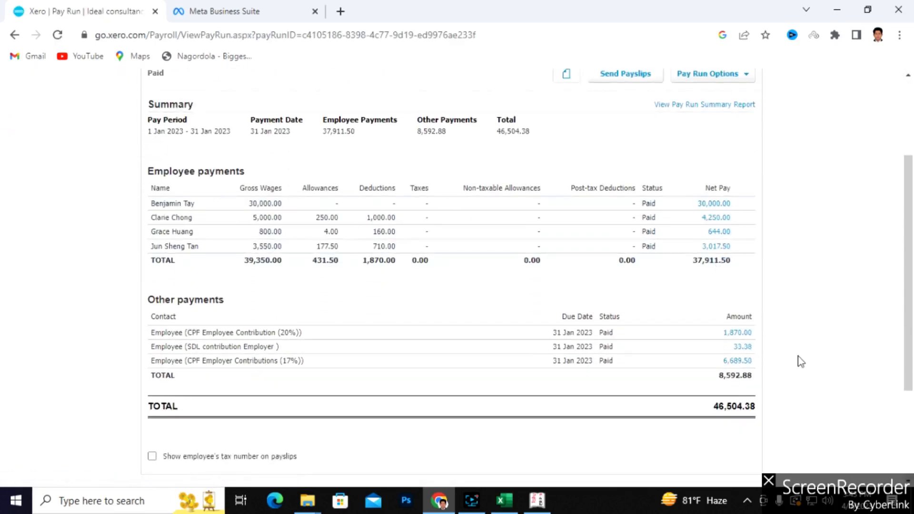
{"action": "scroll", "coordinate": [720, 333], "scroll_direction": "down", "scroll_amount": 3}
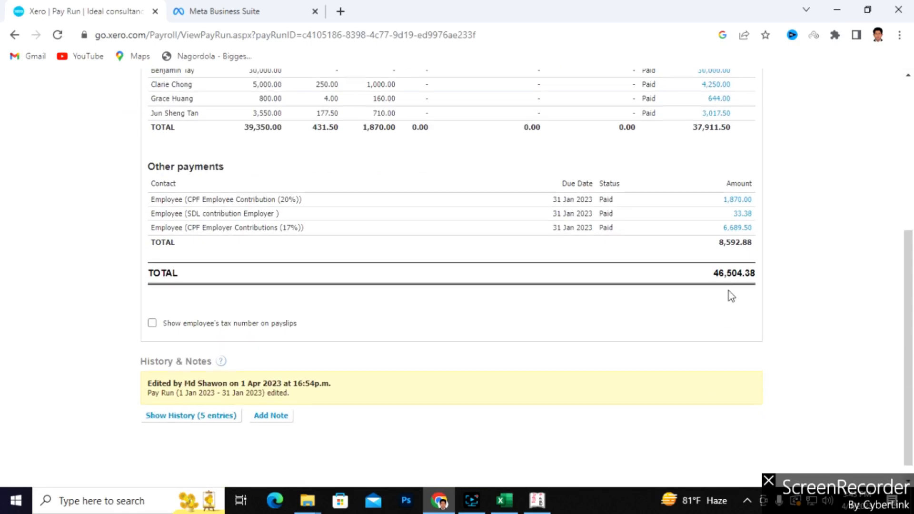
{"action": "scroll", "coordinate": [730, 295], "scroll_direction": "up", "scroll_amount": 5}
{"action": "scroll", "coordinate": [730, 296], "scroll_direction": "up", "scroll_amount": 1}
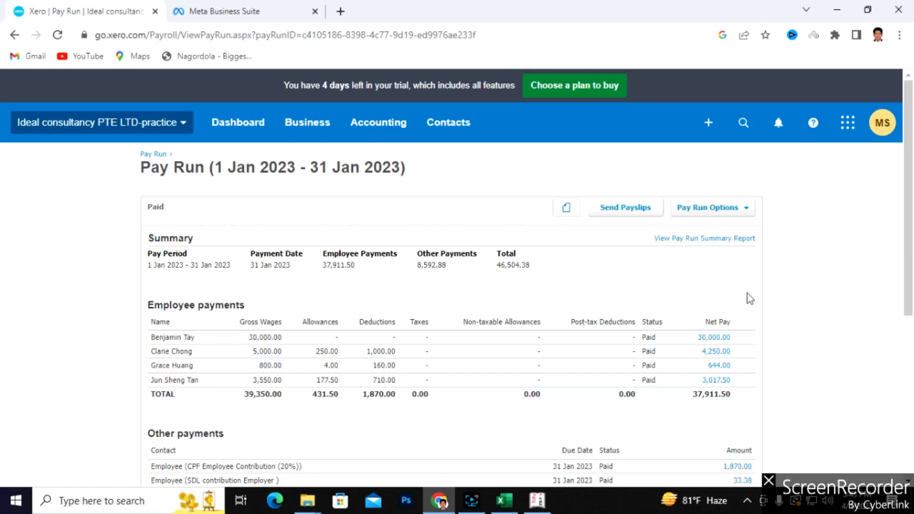
{"action": "scroll", "coordinate": [710, 357], "scroll_direction": "down", "scroll_amount": 1}
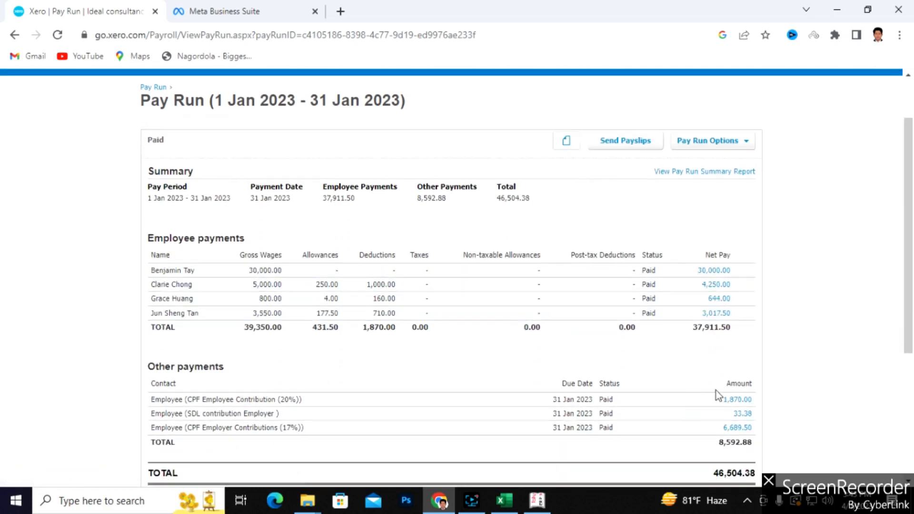
{"action": "scroll", "coordinate": [486, 359], "scroll_direction": "down", "scroll_amount": 3}
{"action": "scroll", "coordinate": [488, 359], "scroll_direction": "up", "scroll_amount": 5}
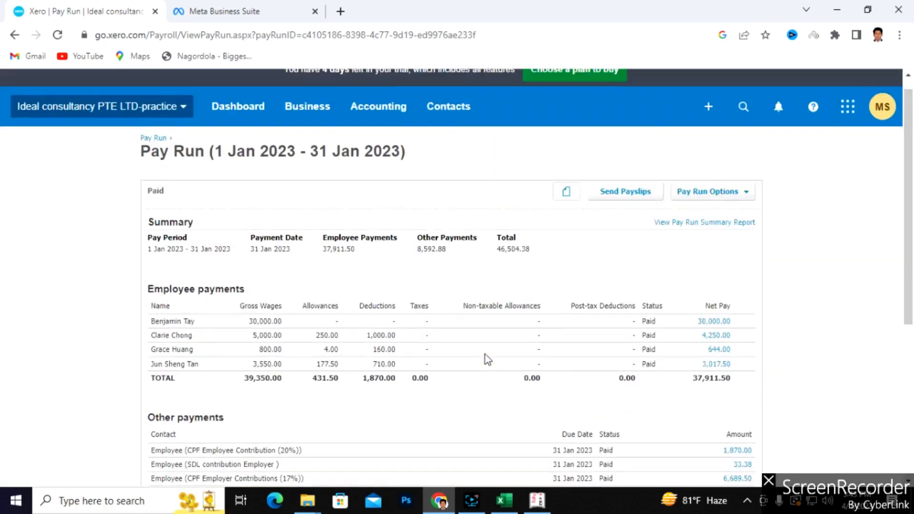